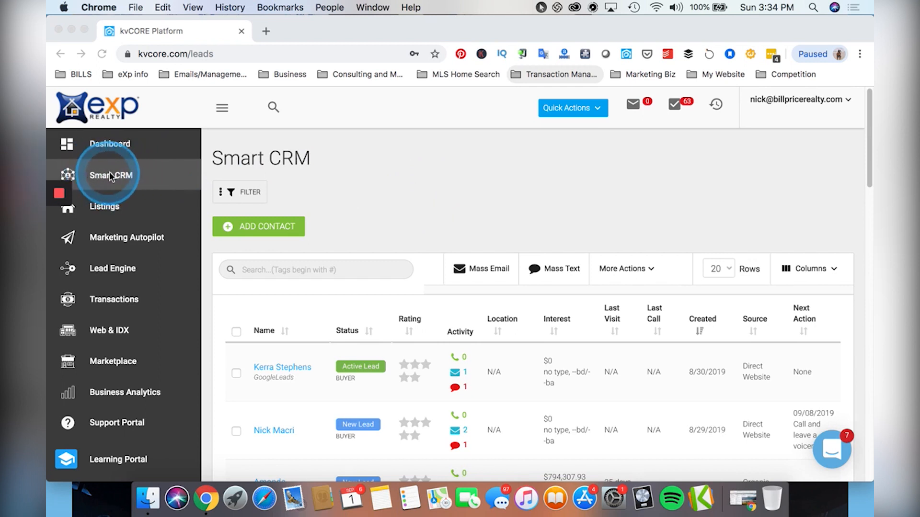
Open the buyer lead's contact record from the Smart CRM contacts table.
click(280, 431)
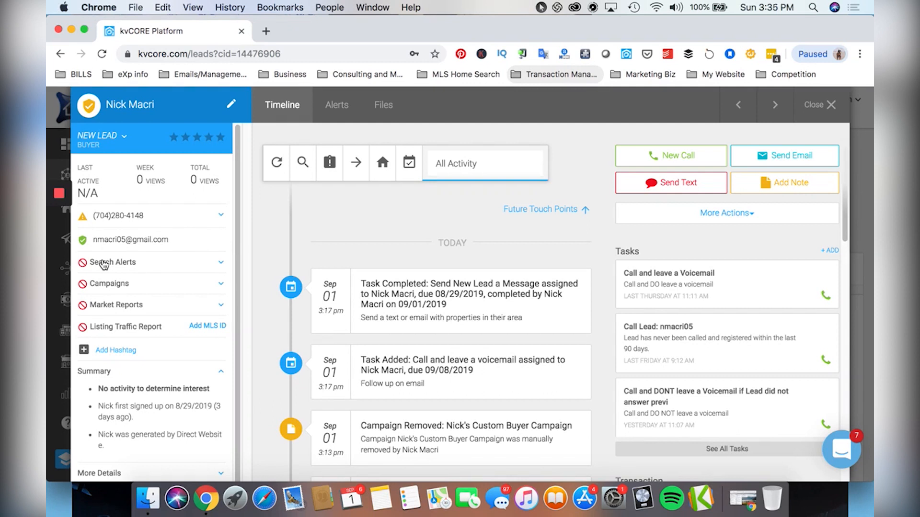
Skim the lead's timeline of tasks and campaigns, then show the Alerts section.
scroll(401, 334, down, 10)
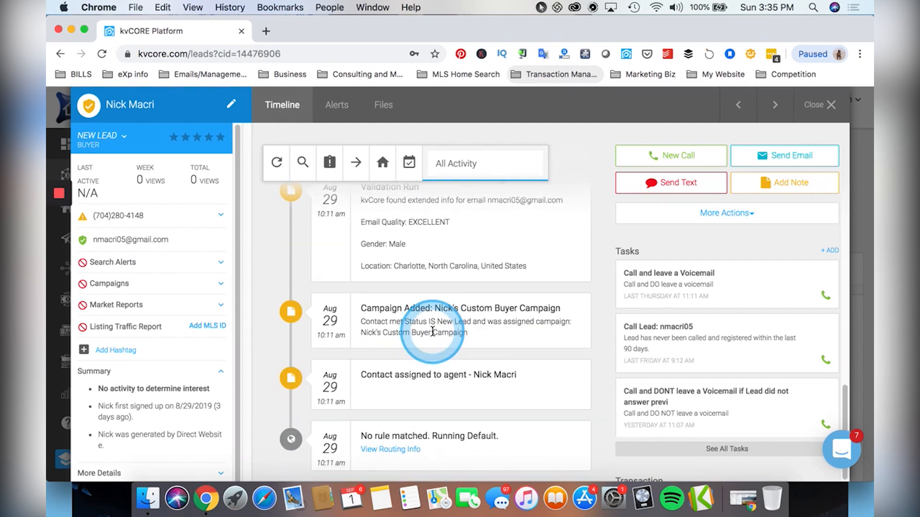
scroll(416, 326, up, 10)
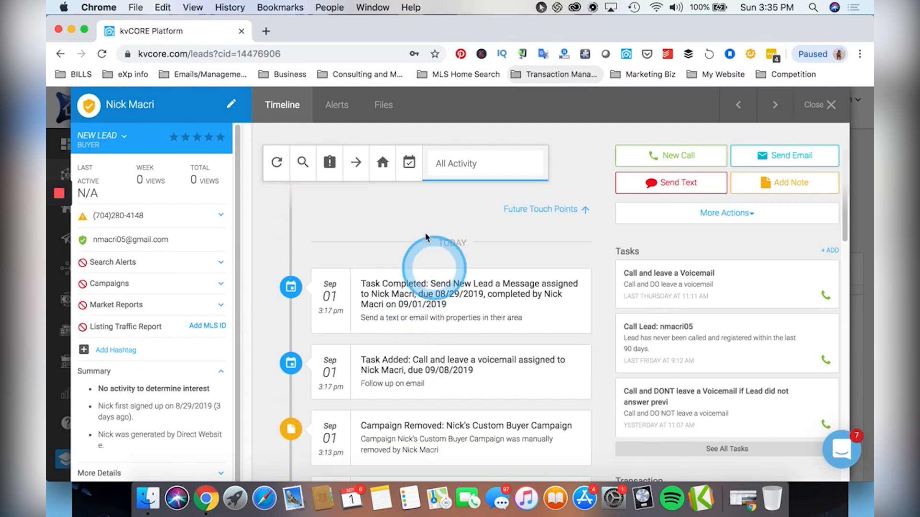
click(340, 114)
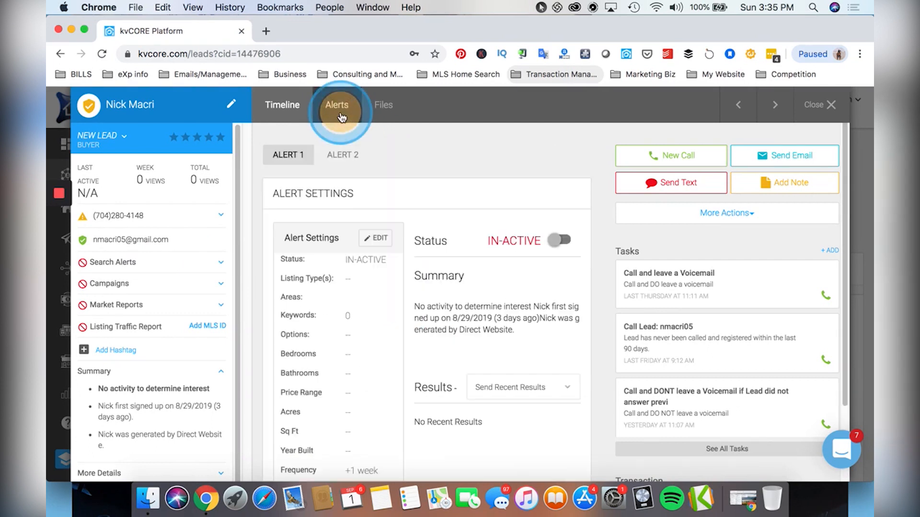
Edit the first alert's settings and choose Single Family as the listing type.
click(280, 105)
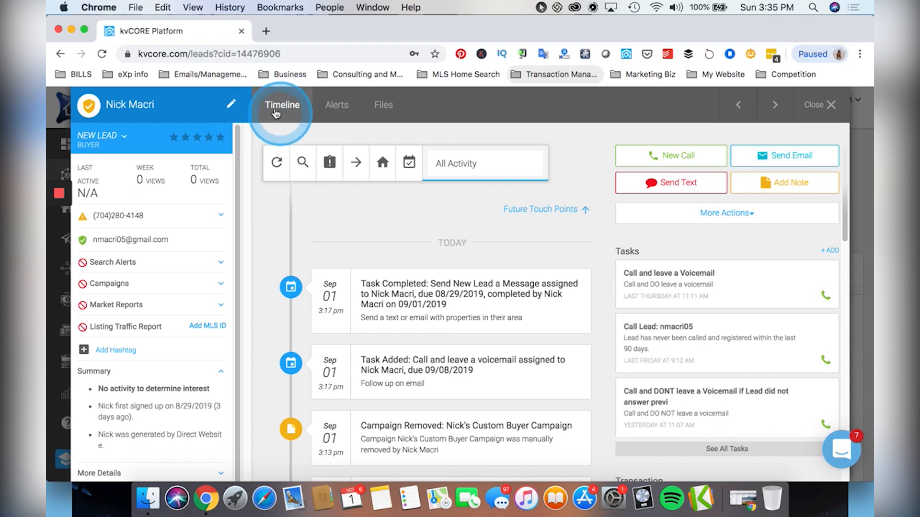
click(333, 104)
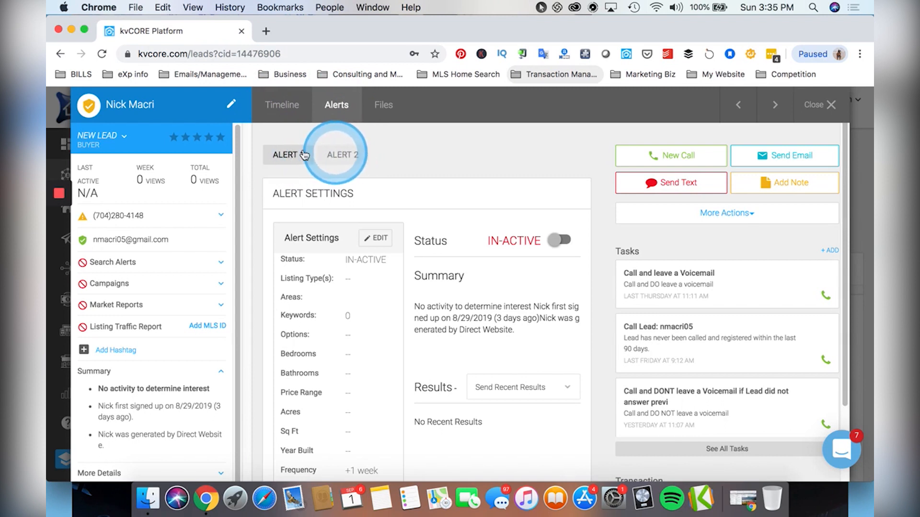
click(377, 238)
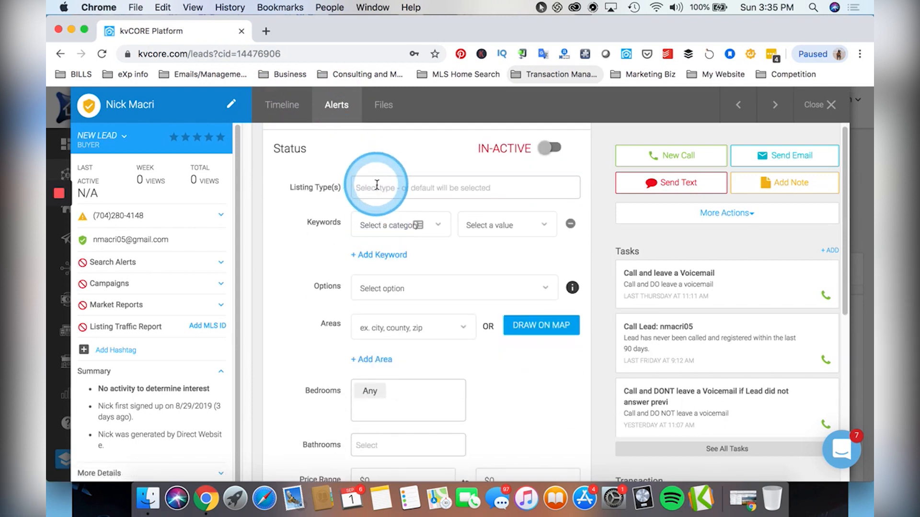
click(376, 181)
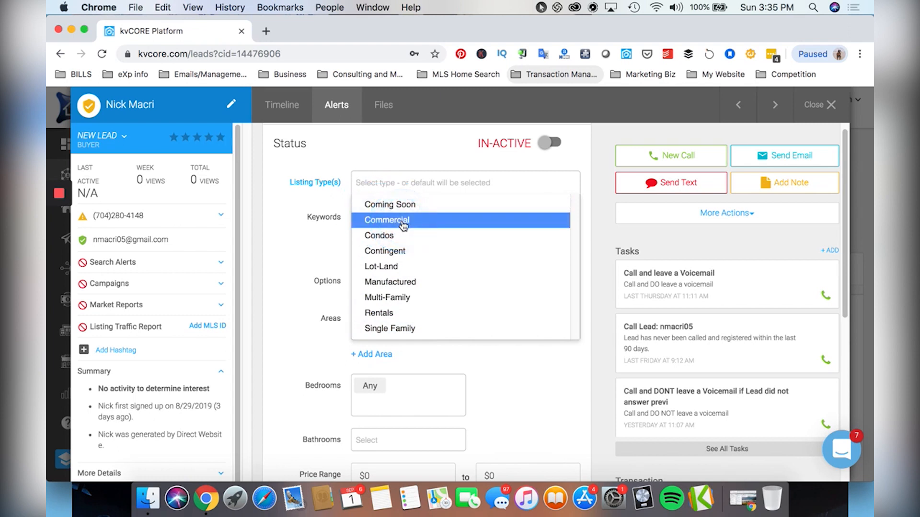
click(437, 222)
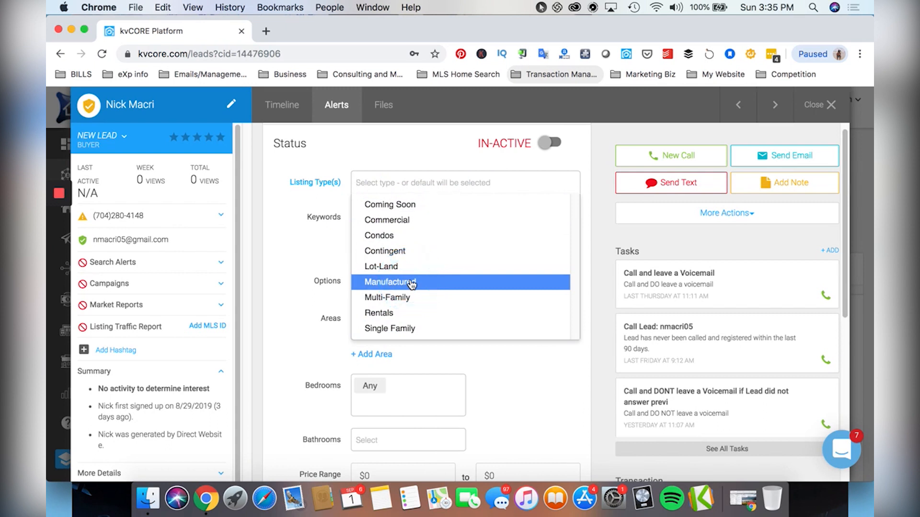
click(408, 328)
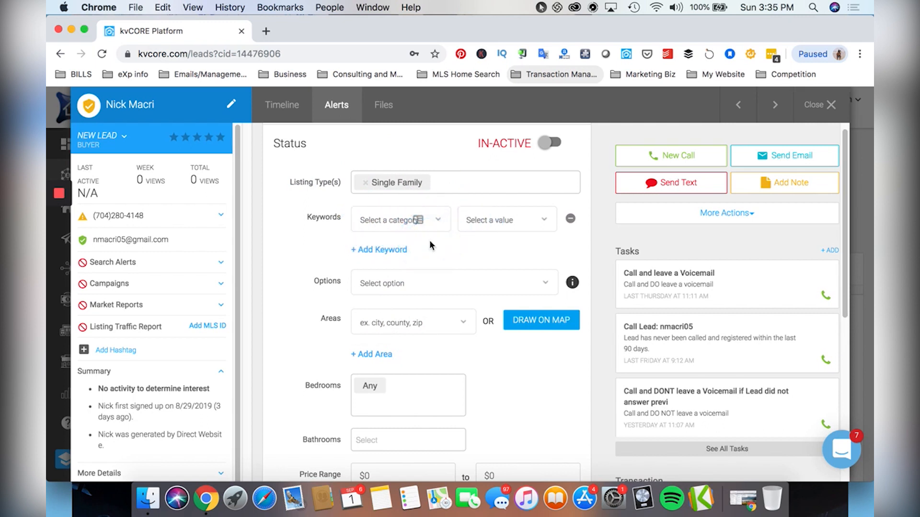
scroll(429, 240, down, 4)
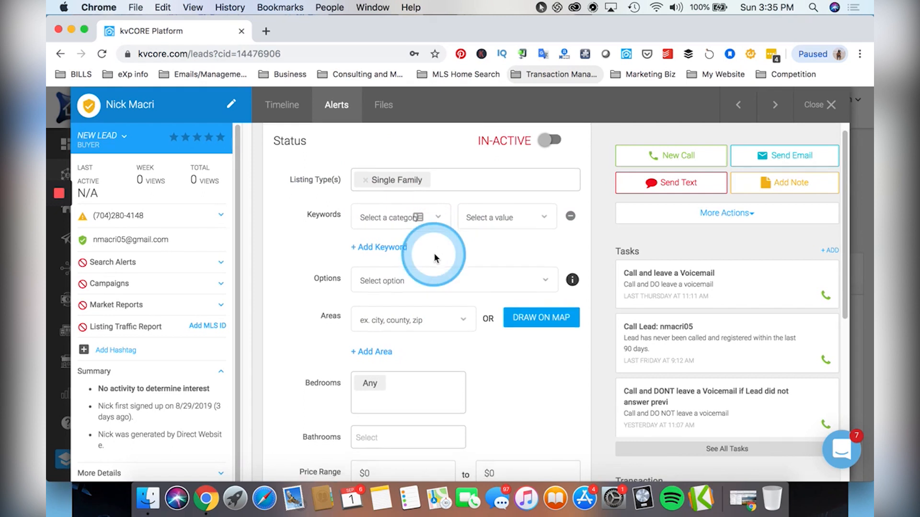
scroll(402, 211, up, 1)
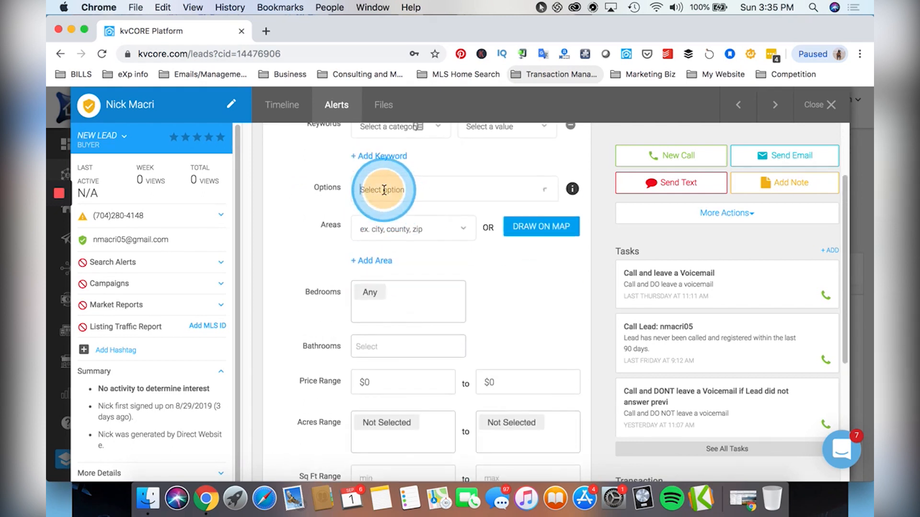
Try adding Master on Main as an alert option, then remove it.
click(390, 196)
mouse_move(573, 194)
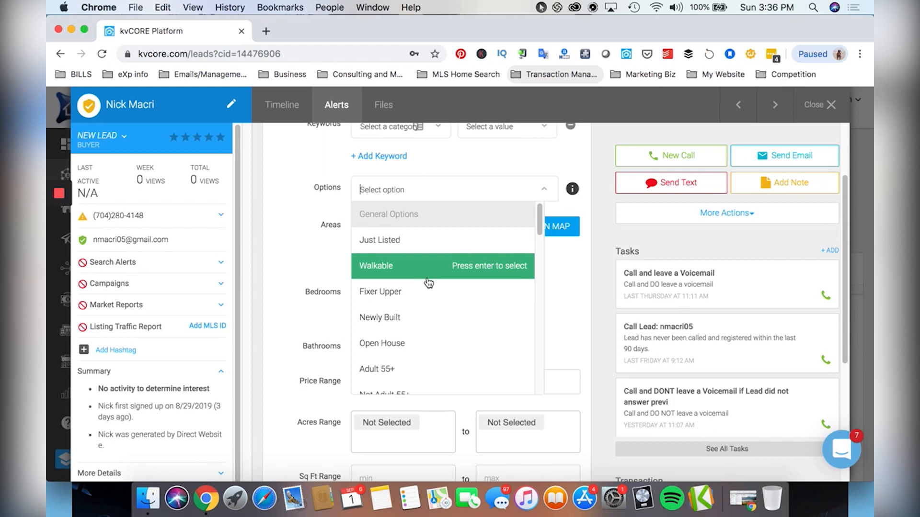
scroll(429, 283, down, 1)
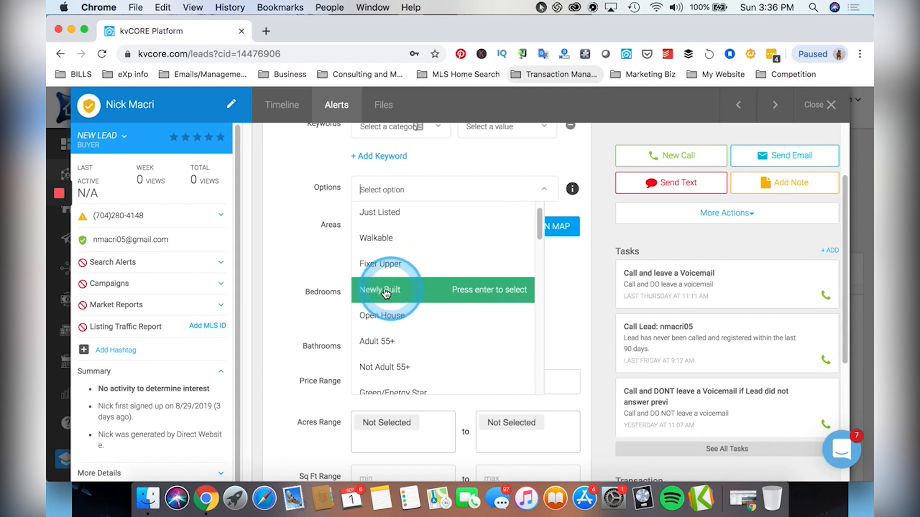
scroll(400, 294, down, 5)
scroll(400, 295, down, 4)
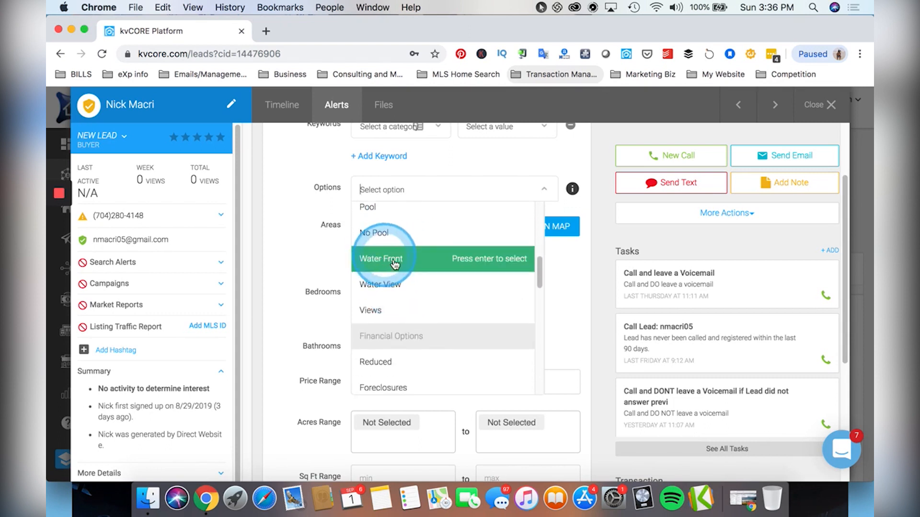
scroll(400, 293, down, 5)
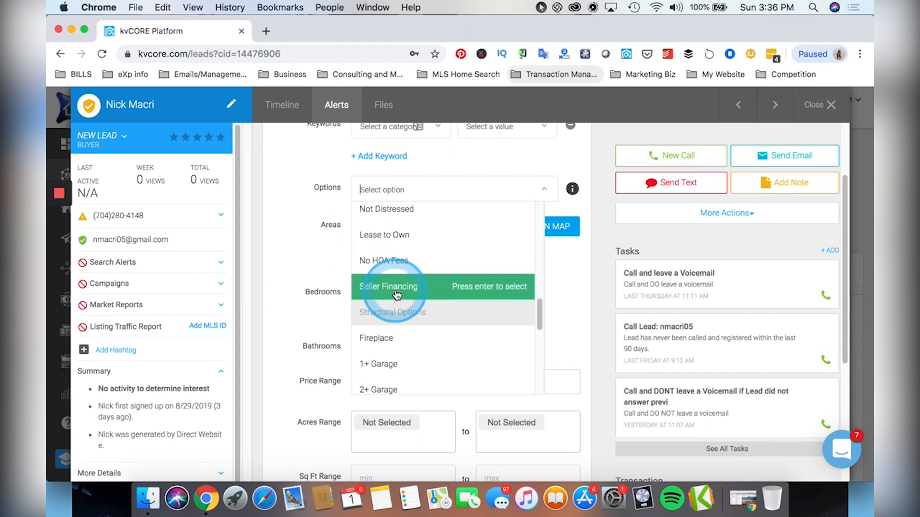
scroll(395, 293, down, 1)
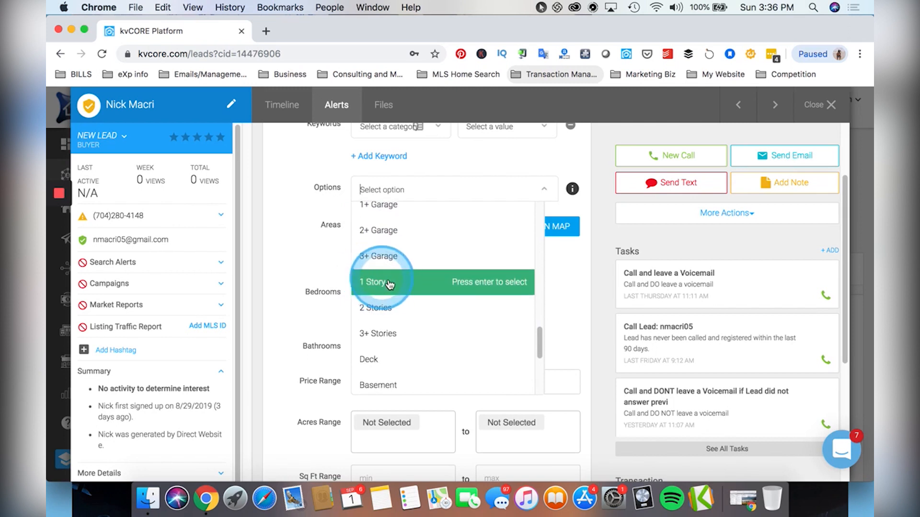
scroll(396, 288, down, 5)
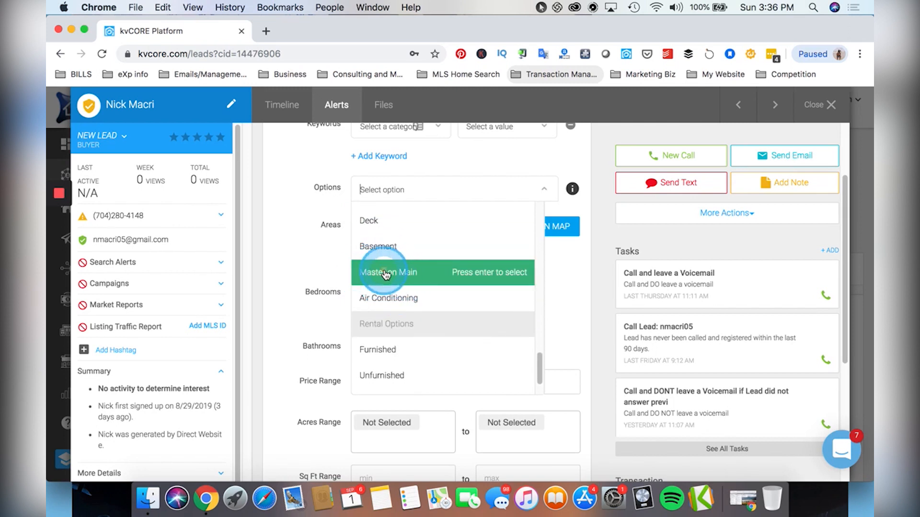
click(386, 273)
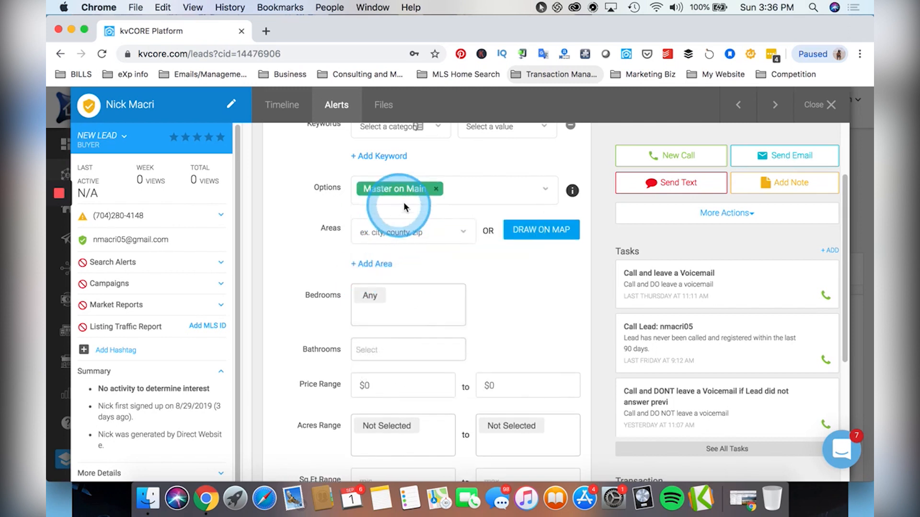
click(439, 191)
Add Newly Built as the alert's option instead.
click(437, 187)
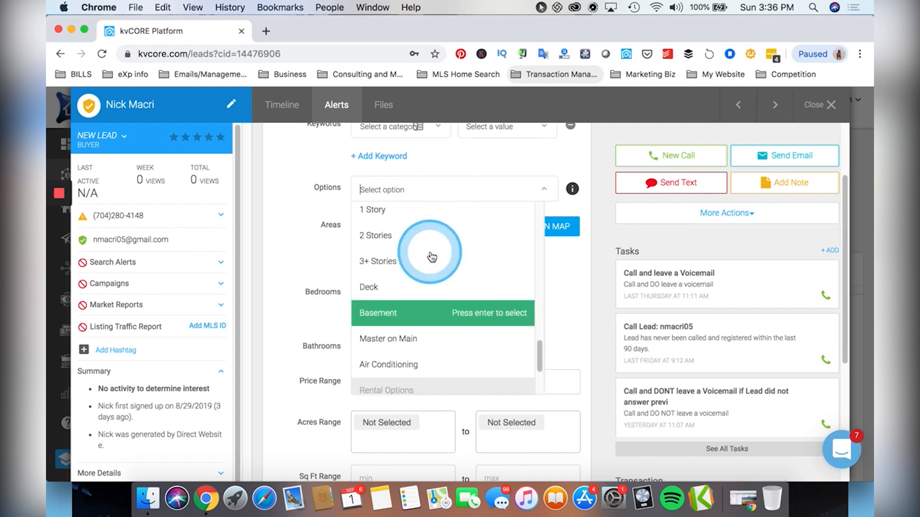
scroll(431, 254, up, 10)
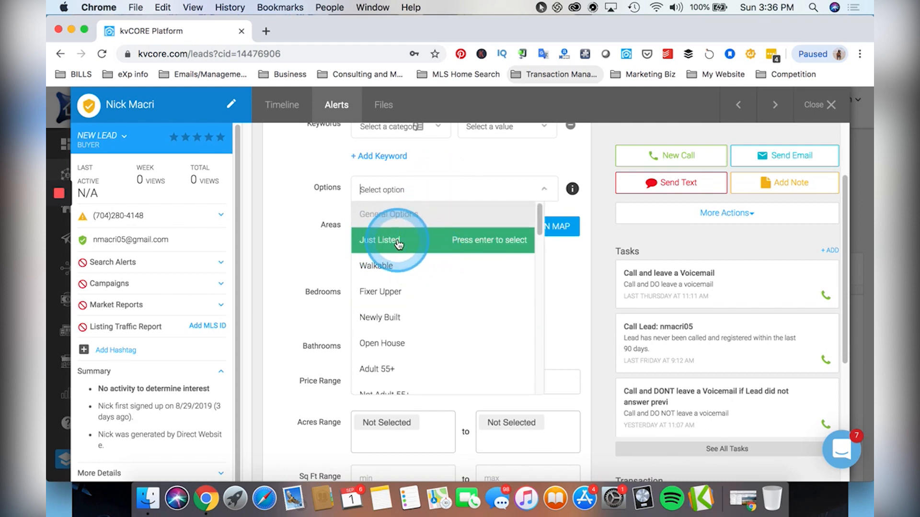
click(387, 318)
scroll(424, 246, up, 1)
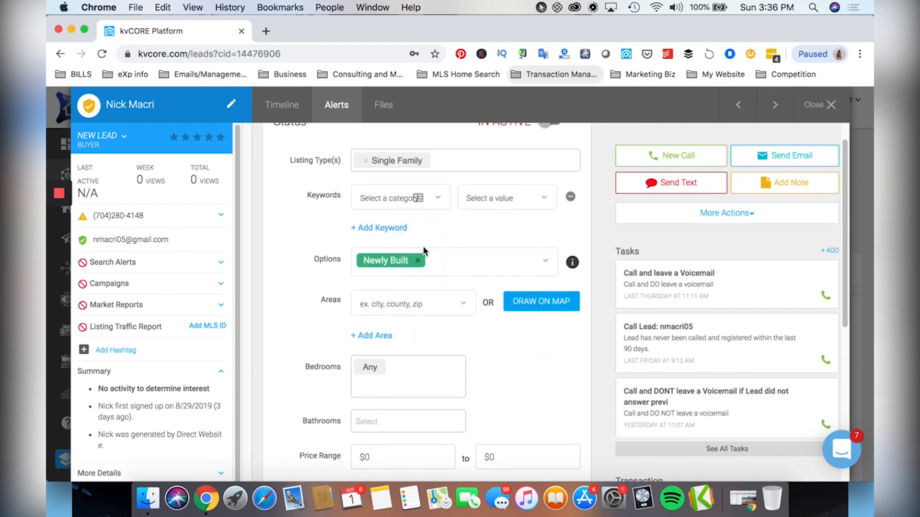
scroll(423, 247, down, 1)
scroll(414, 239, down, 1)
Try 'charlotte', then Myers Park High School as the alert's search area.
click(400, 261)
text(charlotte)
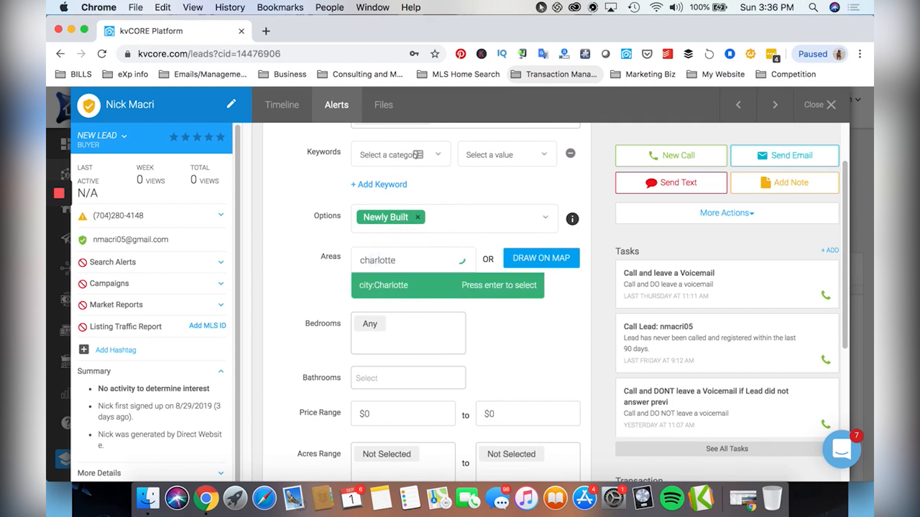
scroll(412, 259, down, 1)
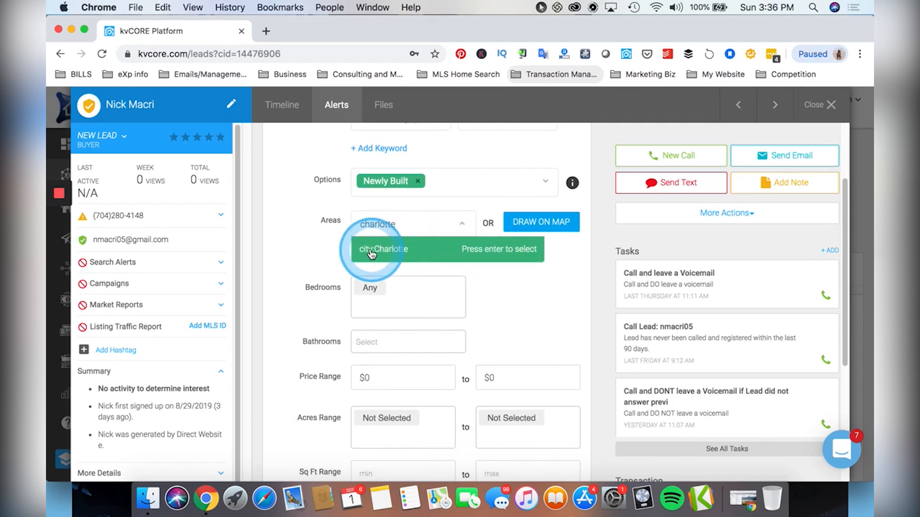
key(BackSpace)
key(BackSpace)
key(BackSpace)
key(BackSpace)
key(BackSpace)
key(BackSpace)
key(BackSpace)
key(BackSpace)
key(BackSpace)
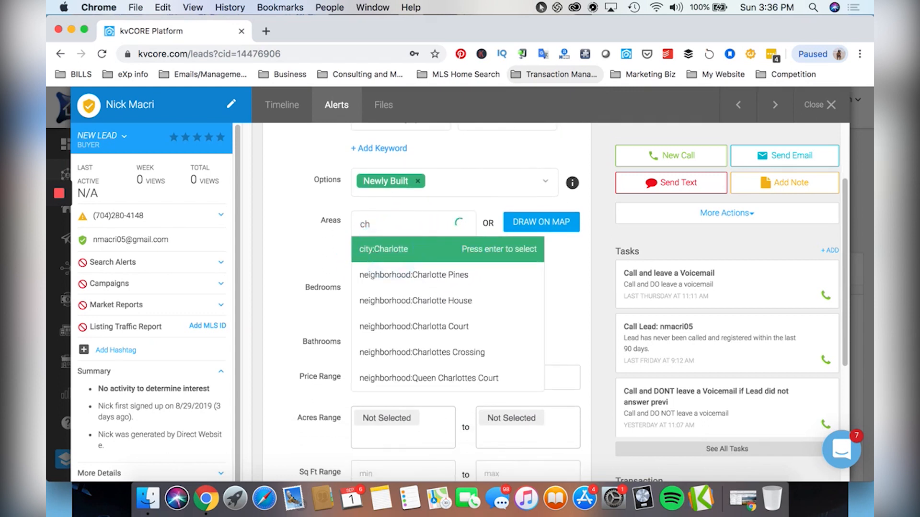
text(mybrs)
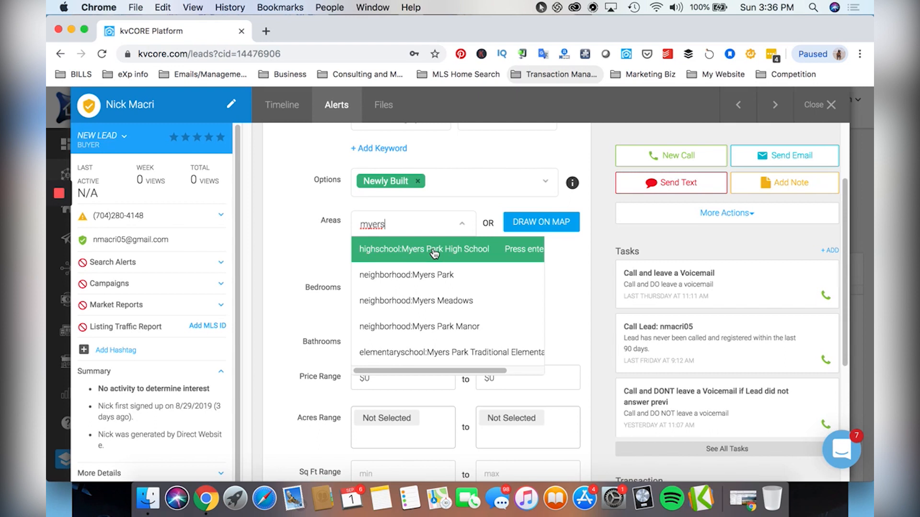
click(434, 254)
Change the alert area to city:Charlotte.
scroll(438, 258, up, 2)
scroll(439, 263, up, 1)
scroll(439, 263, down, 1)
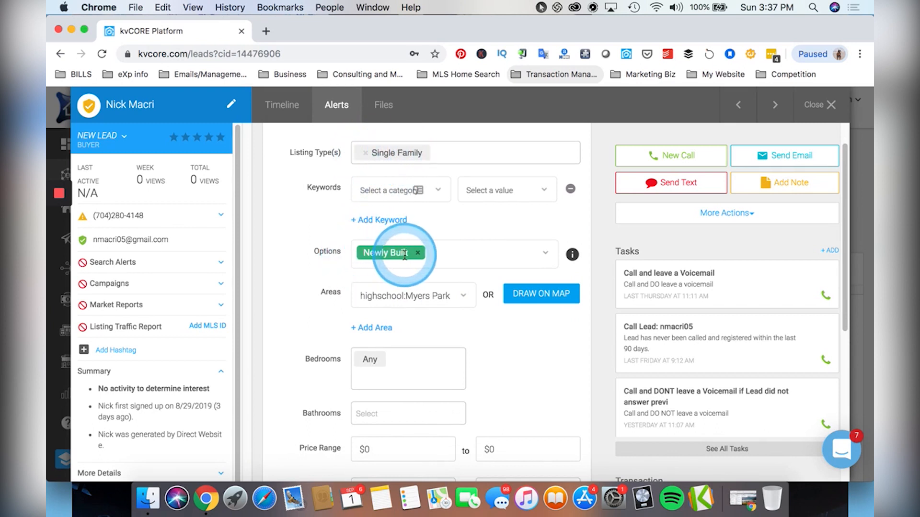
click(435, 304)
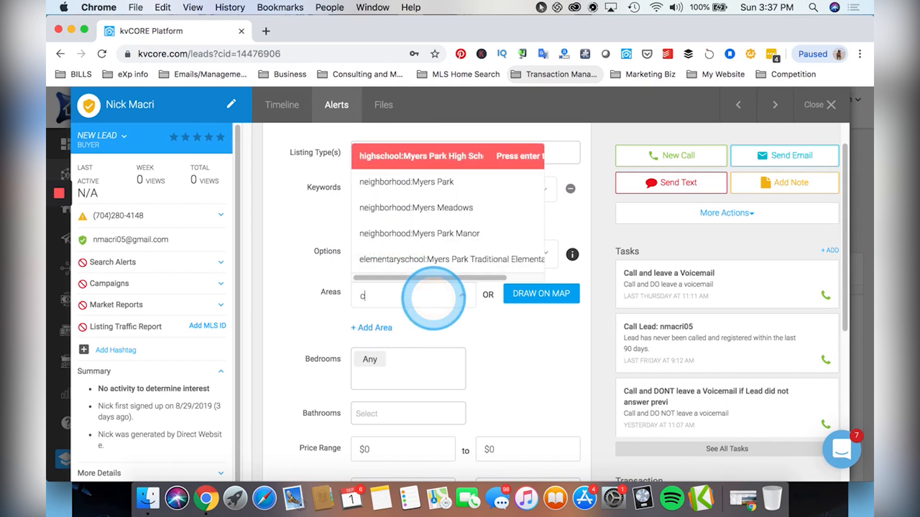
text(city:Charlotte)
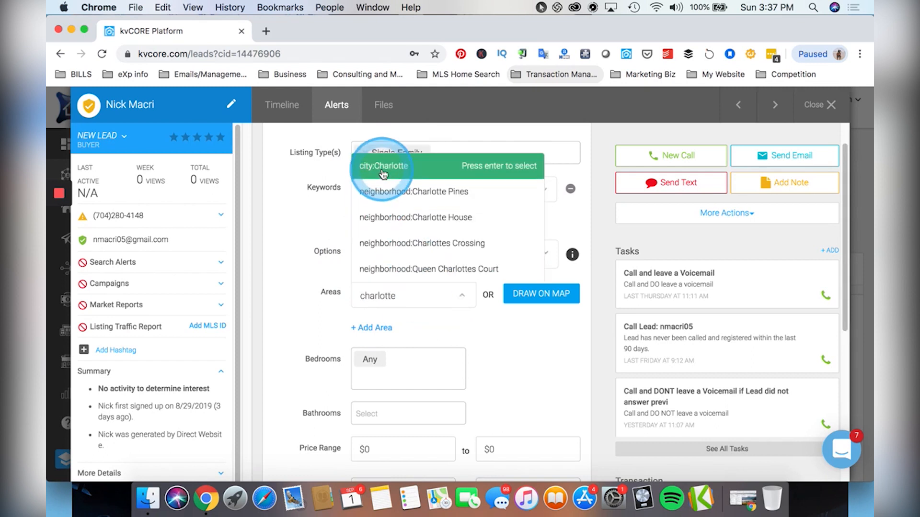
click(384, 164)
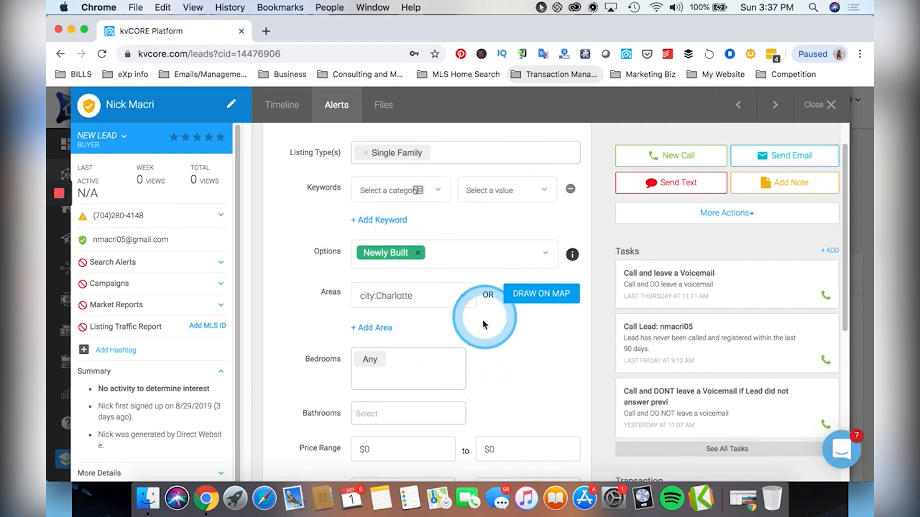
Add another area row and open the polygon map search.
scroll(485, 322, down, 1)
click(385, 317)
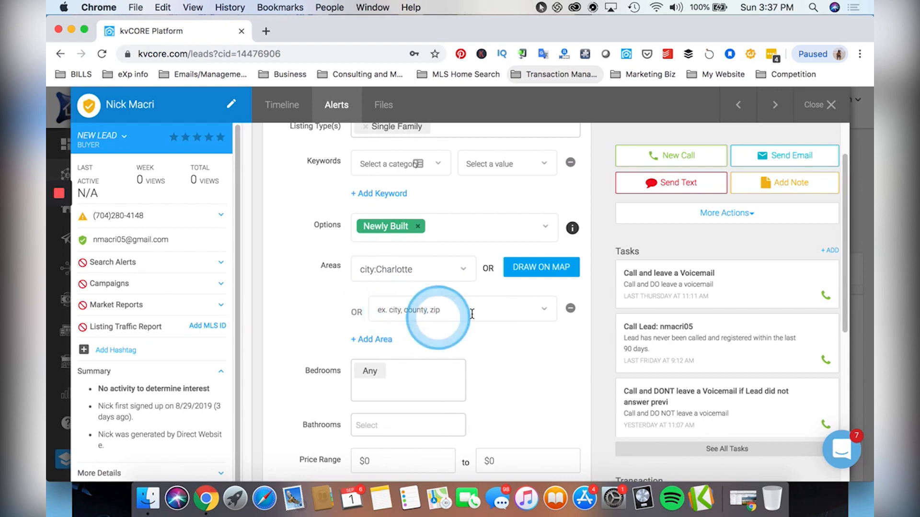
click(531, 267)
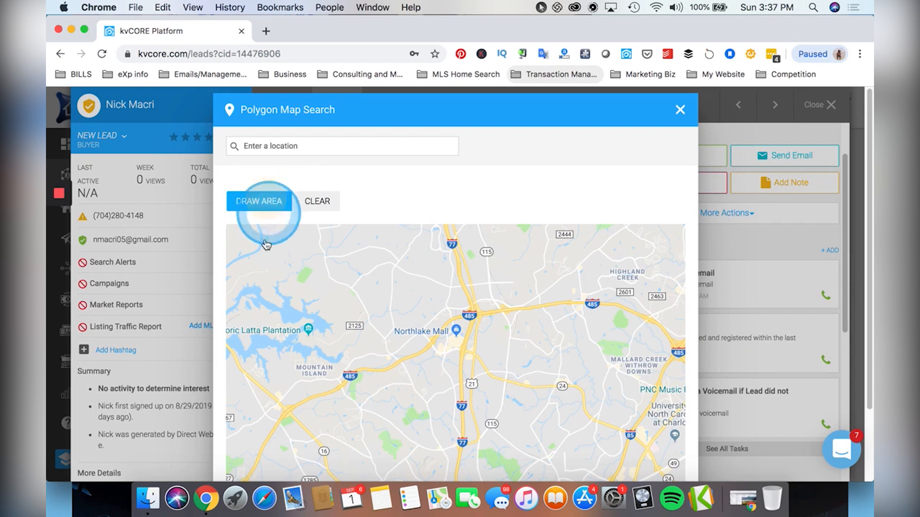
Draw a trial four-corner polygon around Charlotte, then close the map without applying it.
click(259, 202)
click(289, 267)
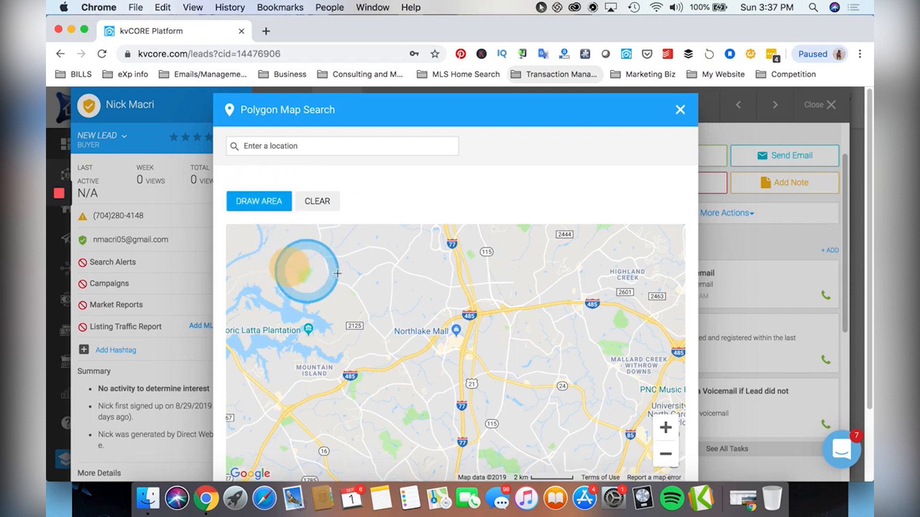
click(624, 265)
click(569, 406)
click(324, 409)
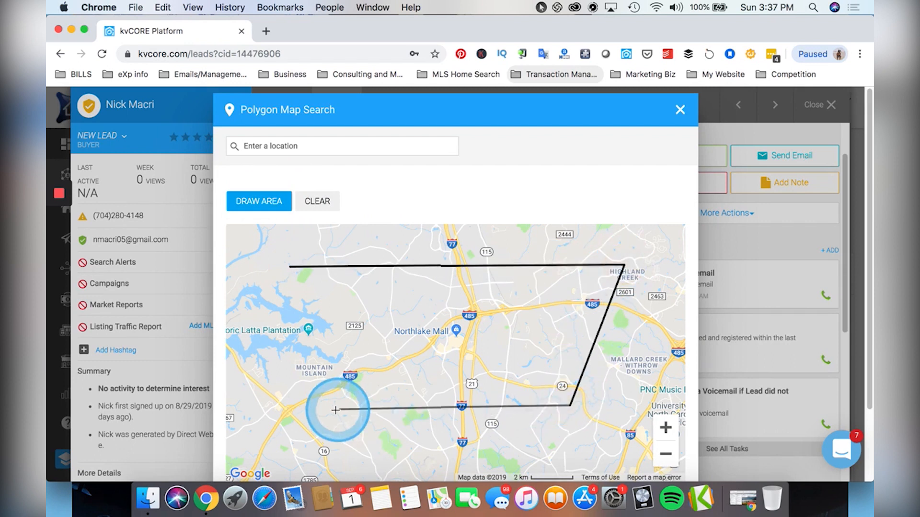
click(291, 268)
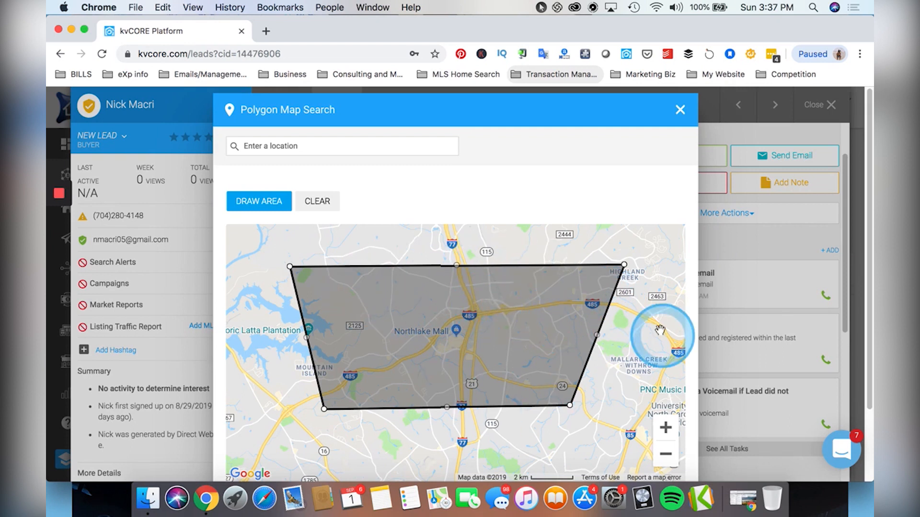
scroll(660, 333, down, 3)
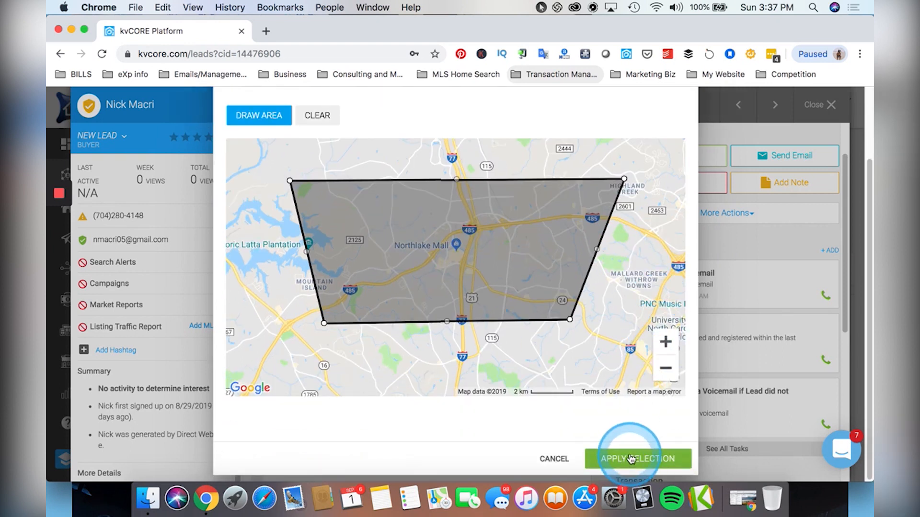
scroll(633, 445, up, 3)
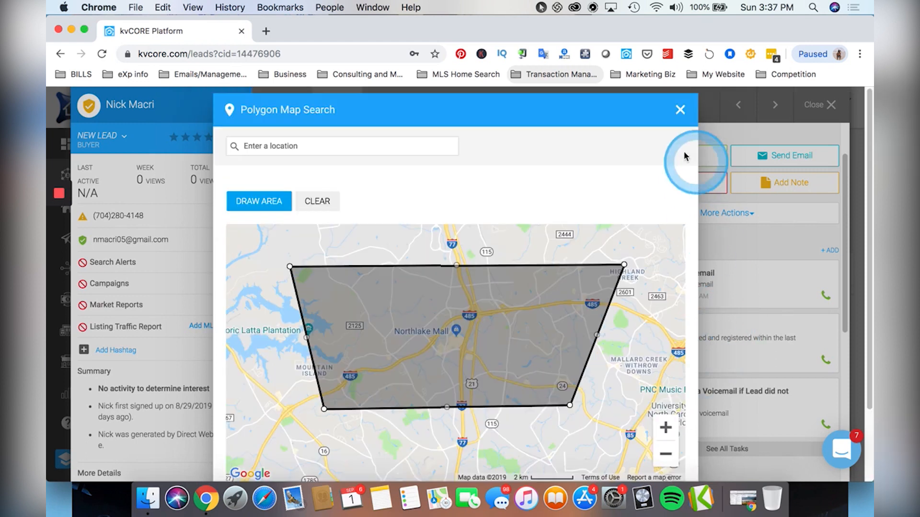
click(712, 111)
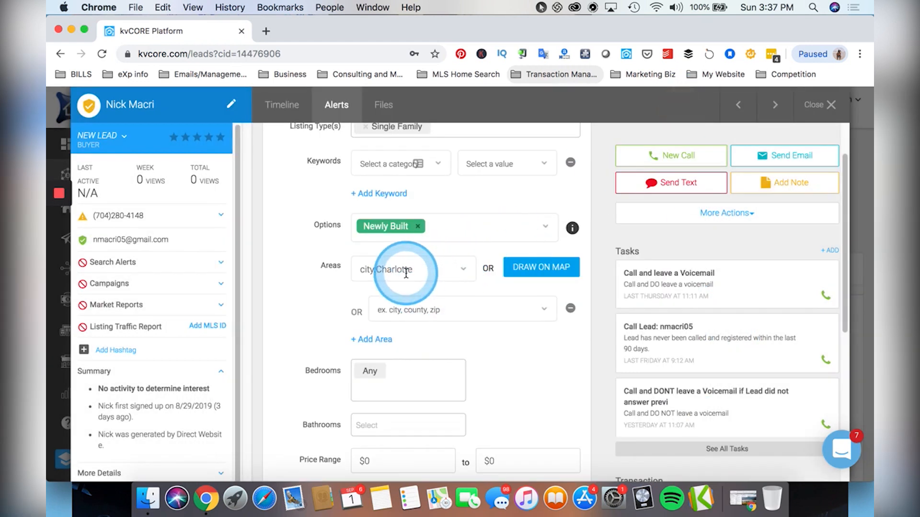
Add two empty area rows and remove the extras, keeping only city:Charlotte.
click(378, 339)
click(392, 379)
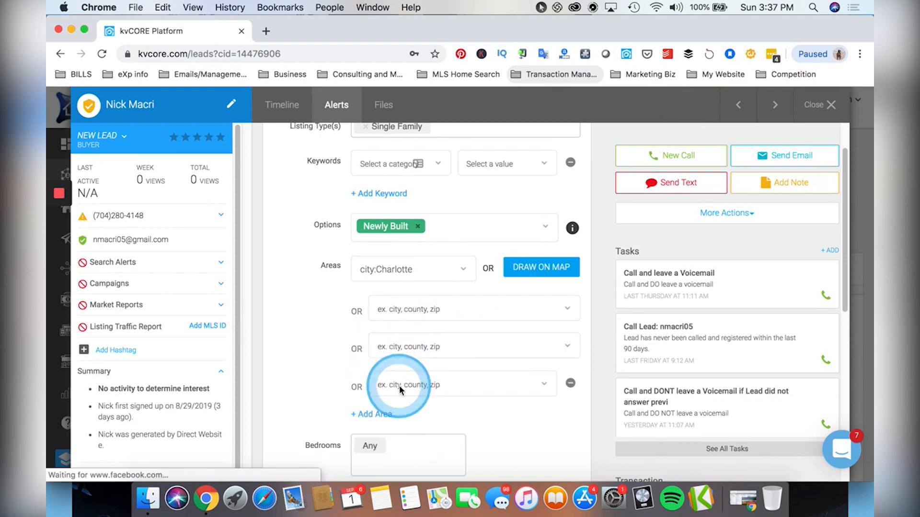
click(573, 381)
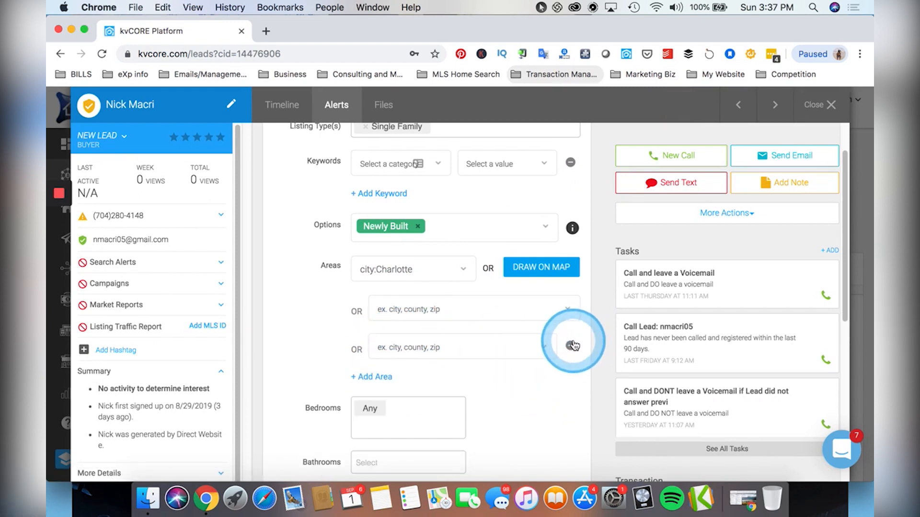
click(570, 344)
click(570, 308)
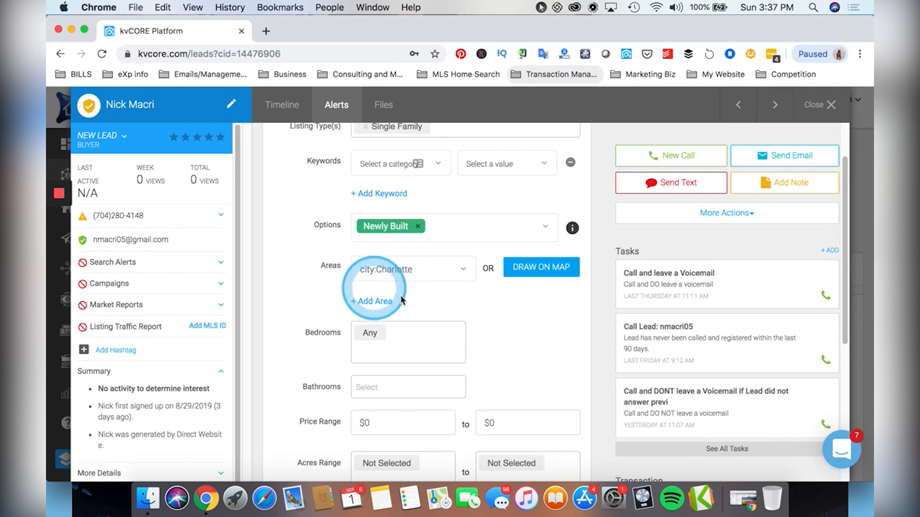
Set bedrooms to 4+ and leave bathrooms at Select.
scroll(497, 294, down, 1)
scroll(479, 287, down, 3)
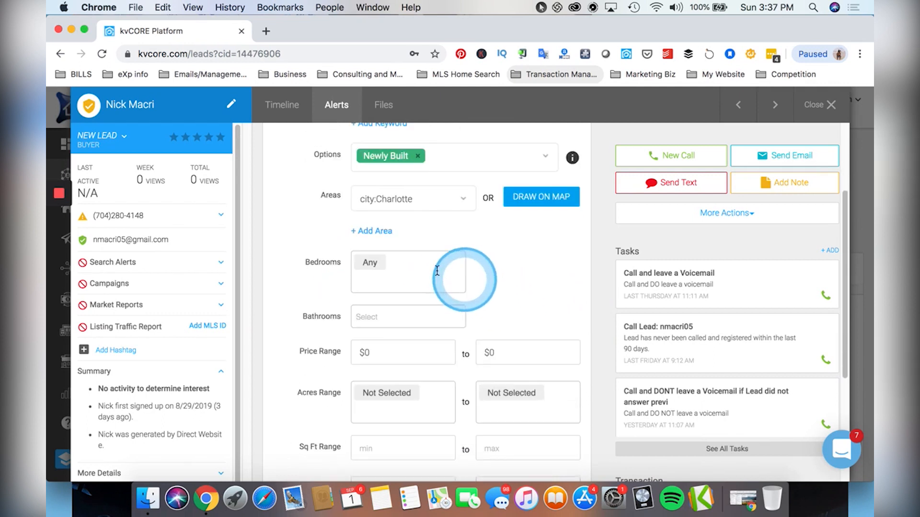
click(400, 265)
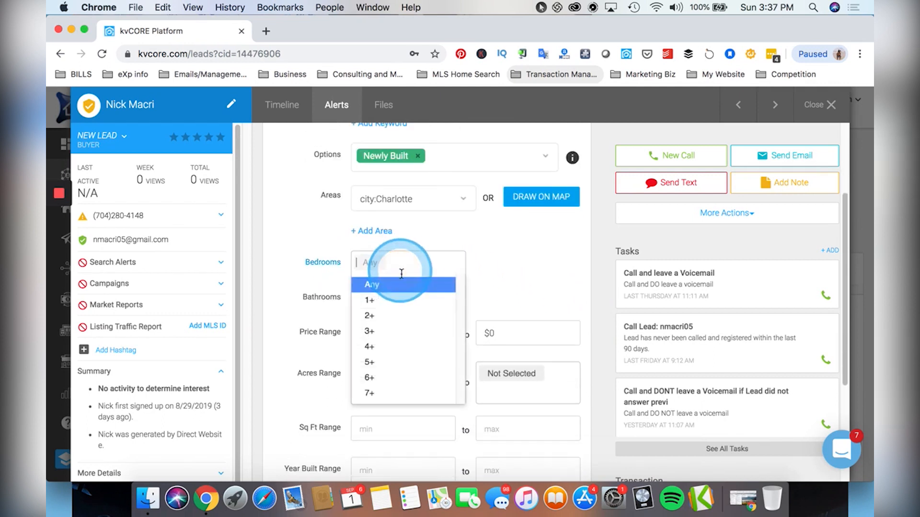
click(394, 346)
scroll(431, 288, down, 2)
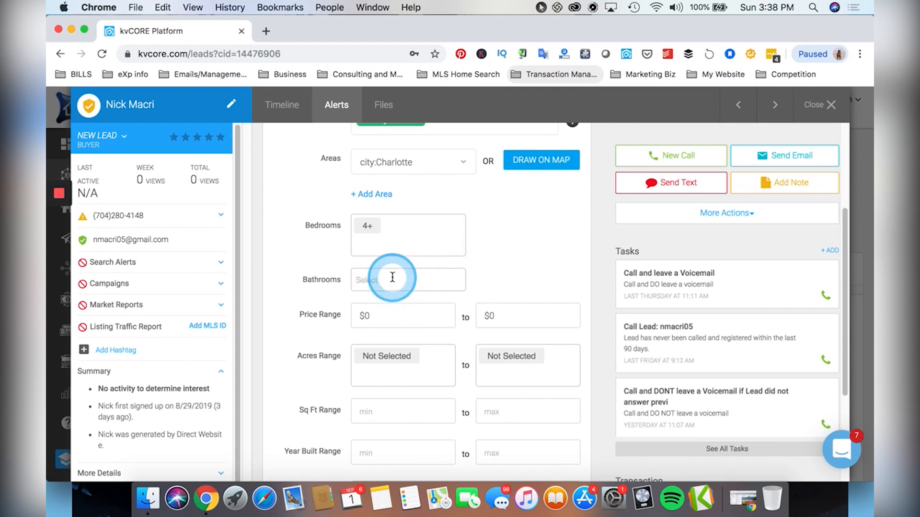
click(391, 278)
click(513, 274)
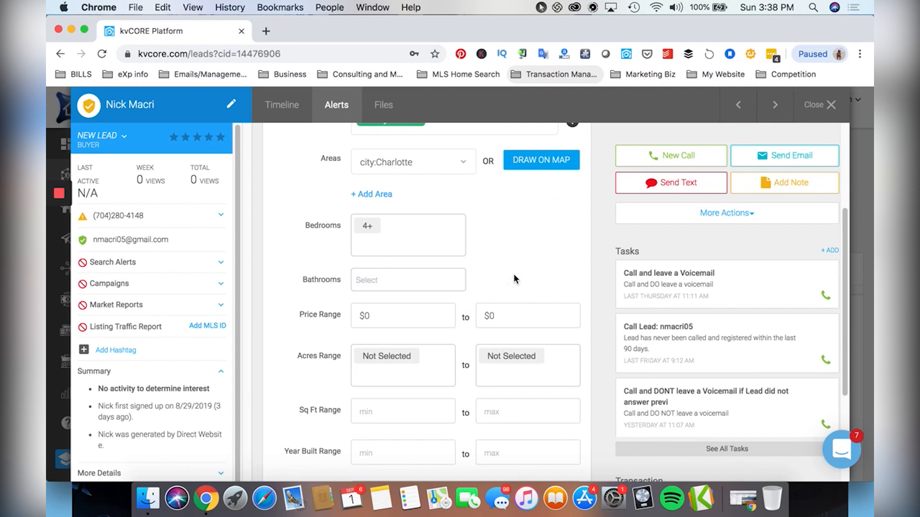
click(437, 276)
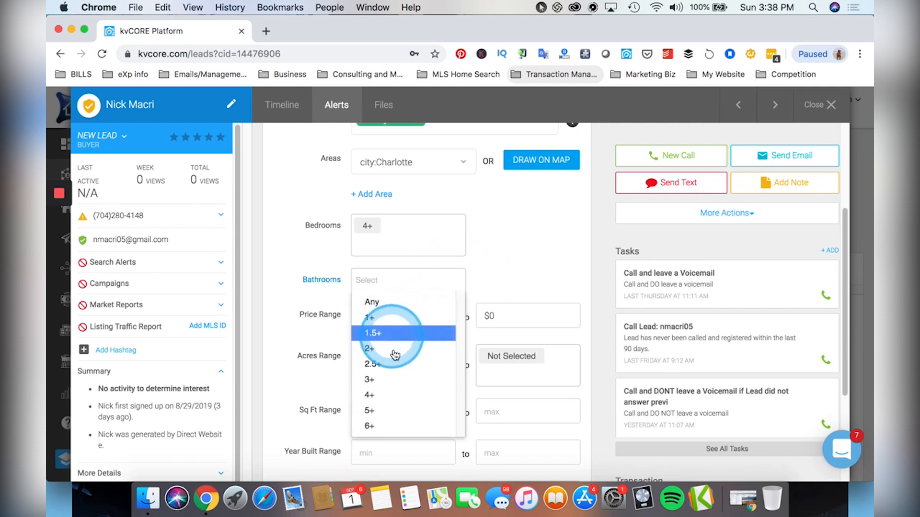
click(521, 266)
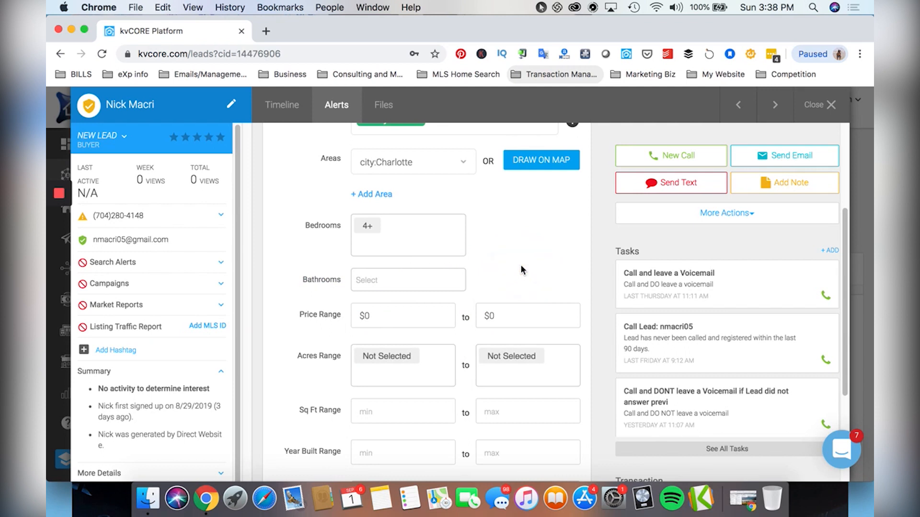
Enter a price range of 400000 to 500000.
scroll(529, 277, down, 1)
scroll(529, 276, down, 1)
click(360, 234)
text(400000)
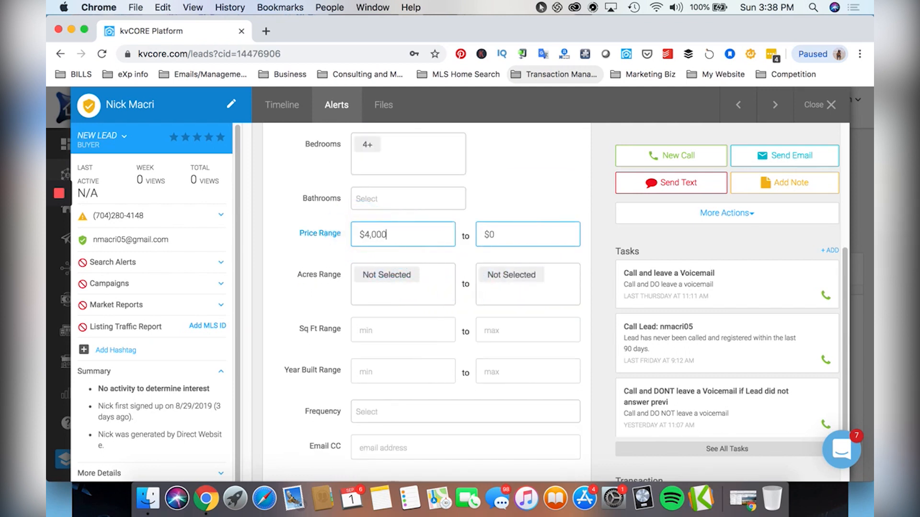
click(511, 230)
text(500000)
click(524, 186)
scroll(394, 291, down, 1)
scroll(444, 282, down, 1)
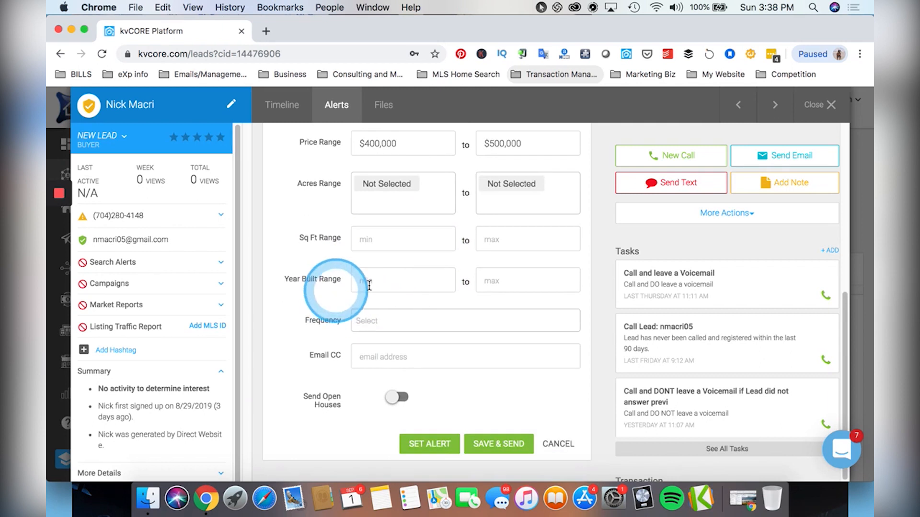
click(368, 319)
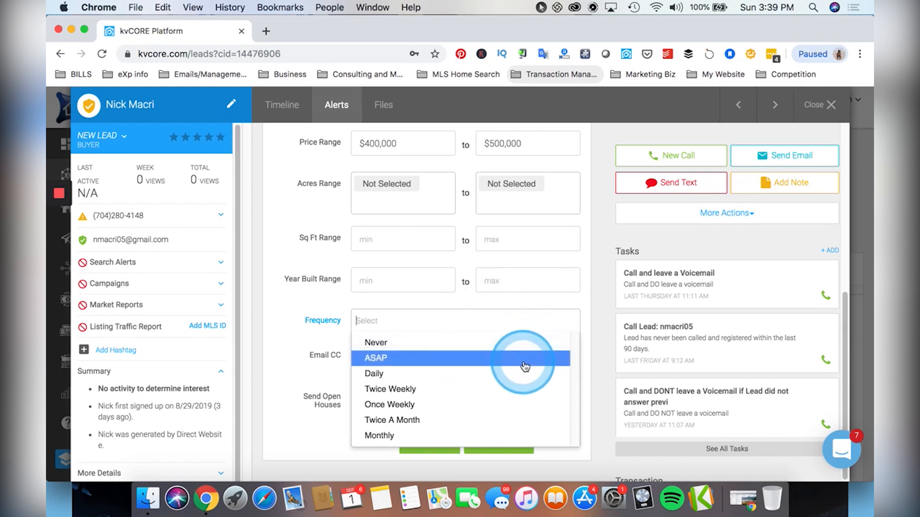
Review the ASAP, Twice Weekly and Monthly frequency options and choose Twice Weekly.
click(593, 330)
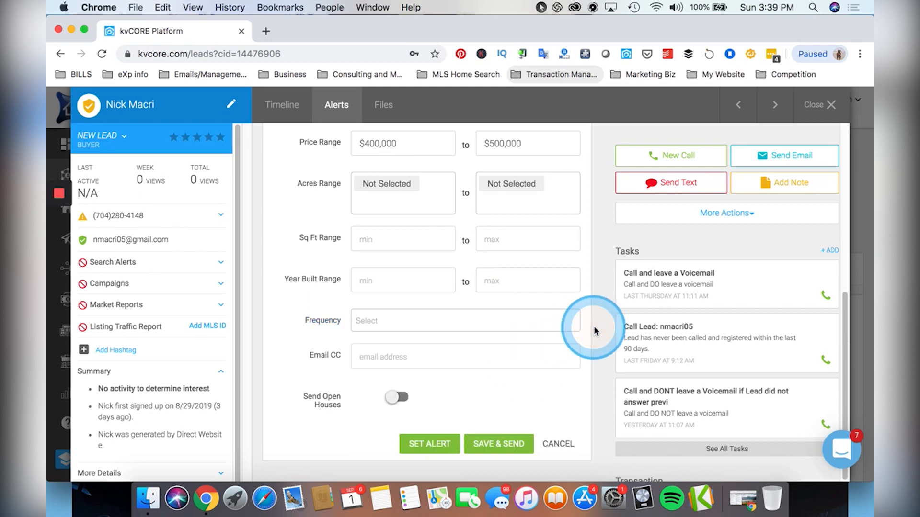
click(390, 321)
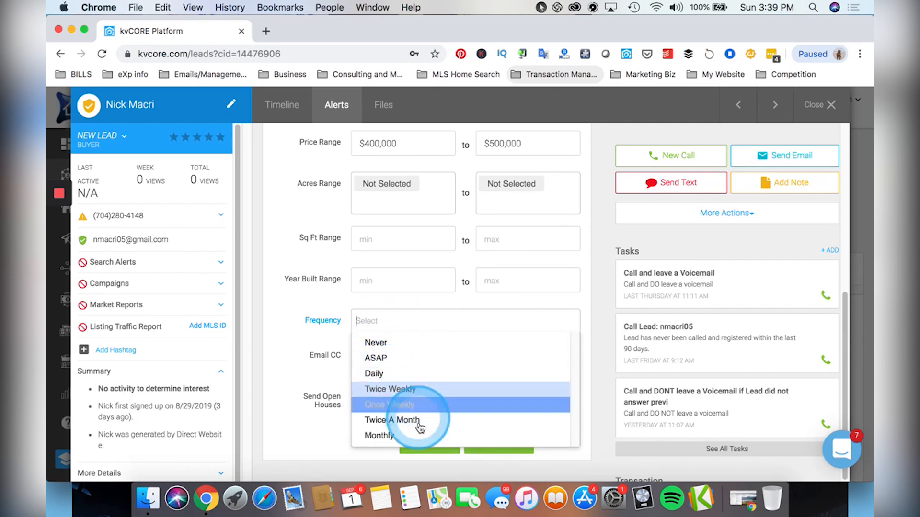
click(410, 388)
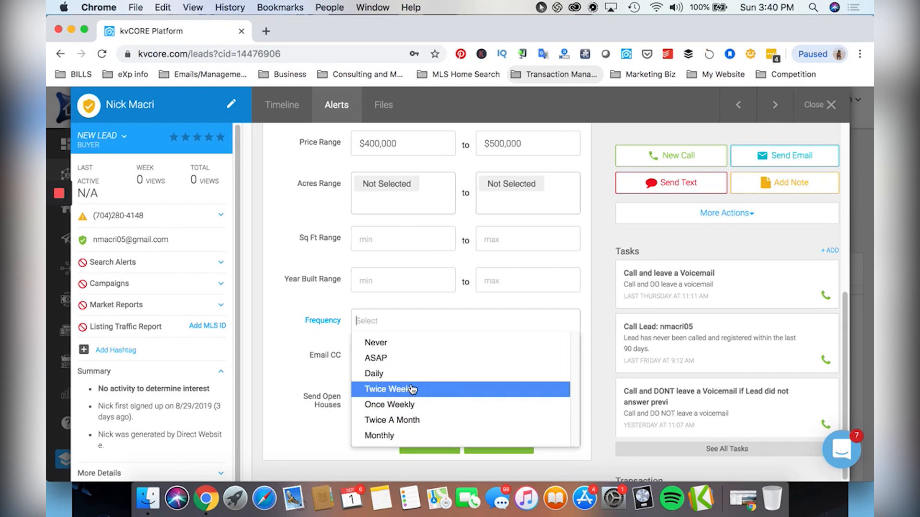
click(416, 388)
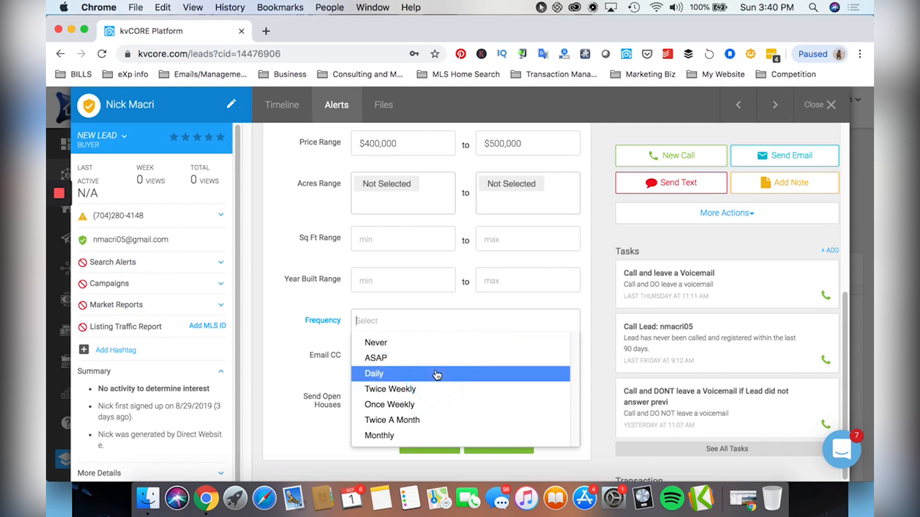
click(427, 359)
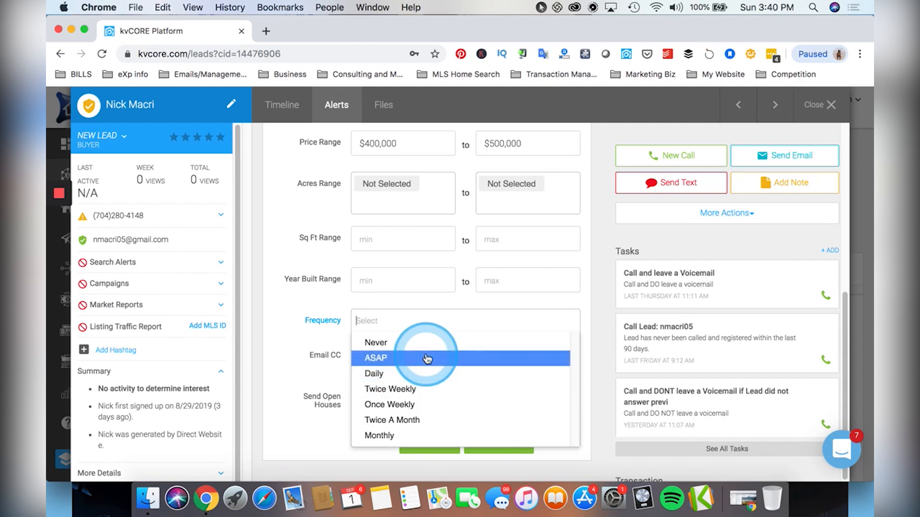
click(418, 436)
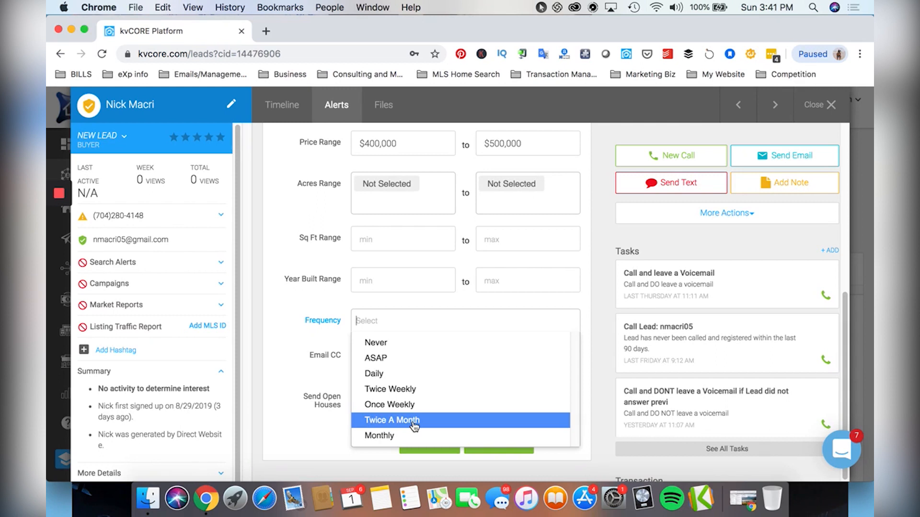
click(595, 318)
click(434, 320)
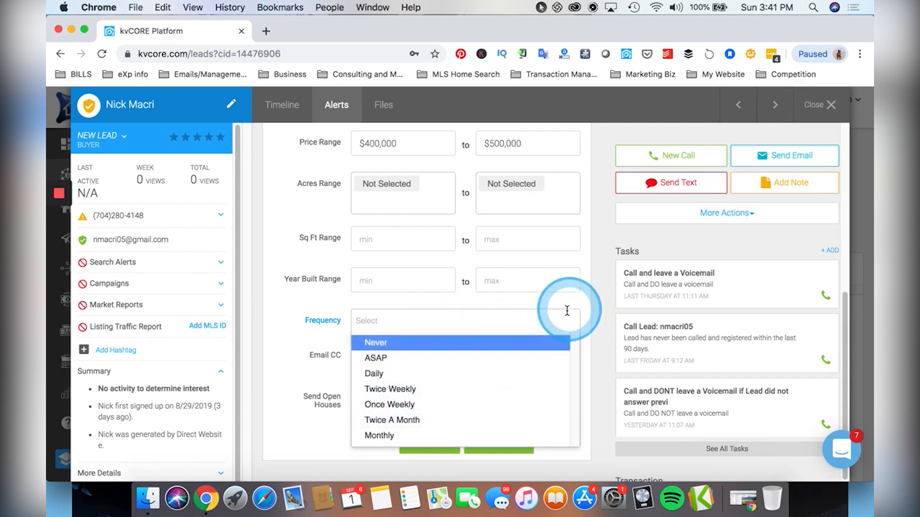
click(443, 388)
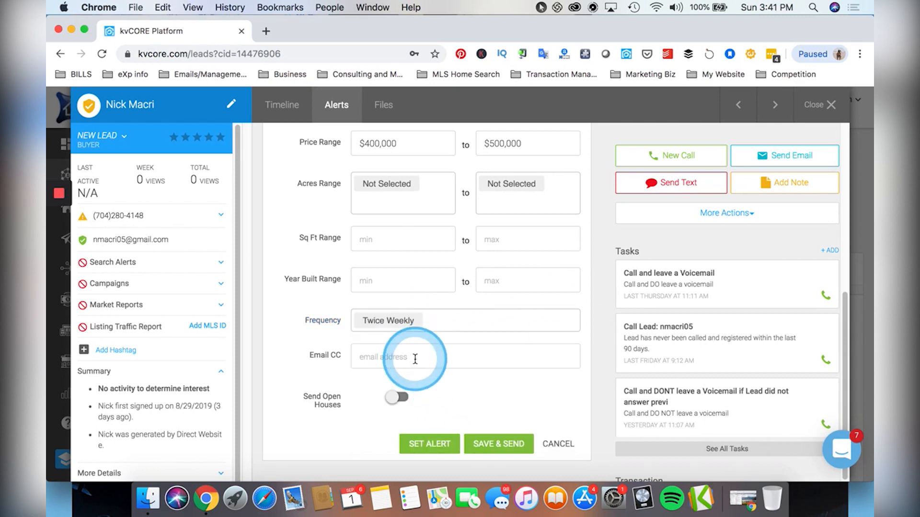
Leave the CC e-mail blank and save and send the alert.
click(368, 357)
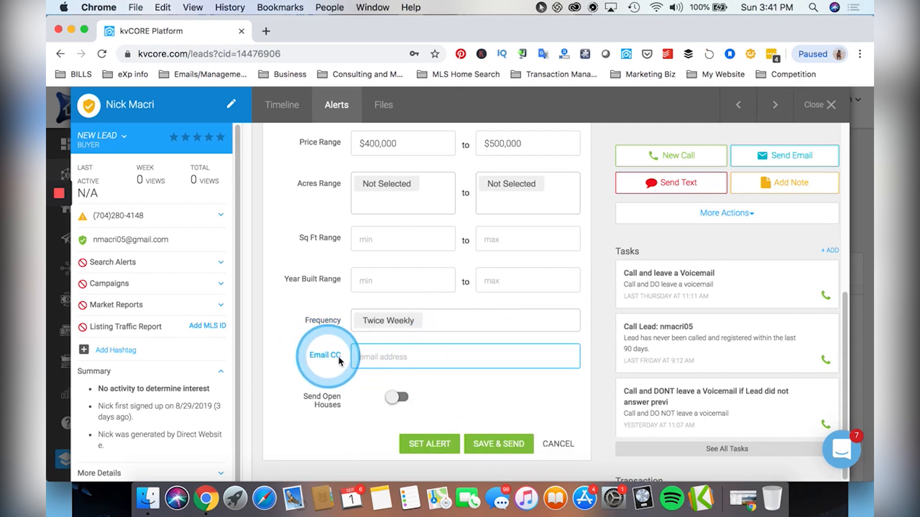
click(331, 403)
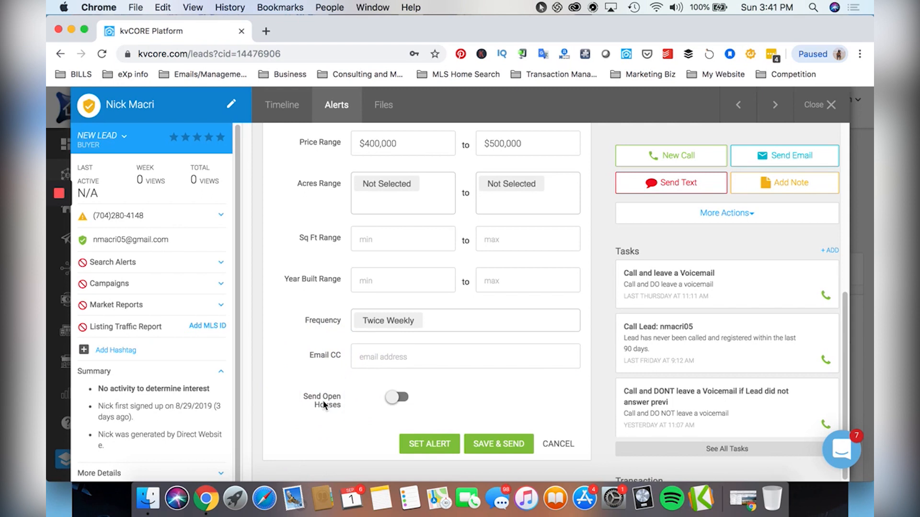
scroll(324, 402, up, 9)
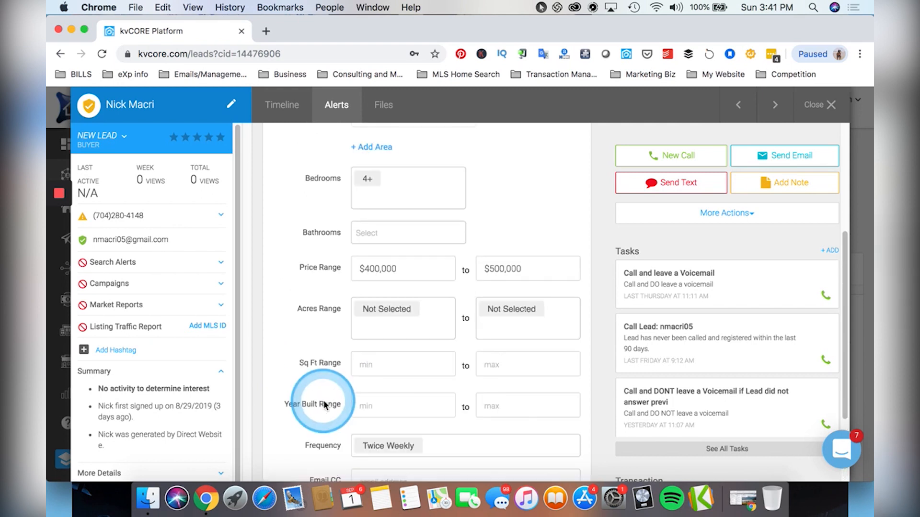
scroll(322, 402, down, 9)
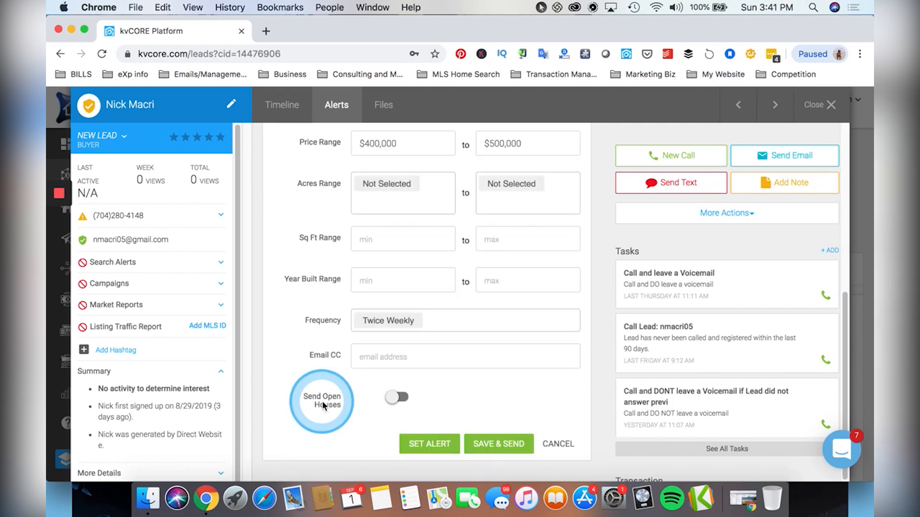
click(508, 445)
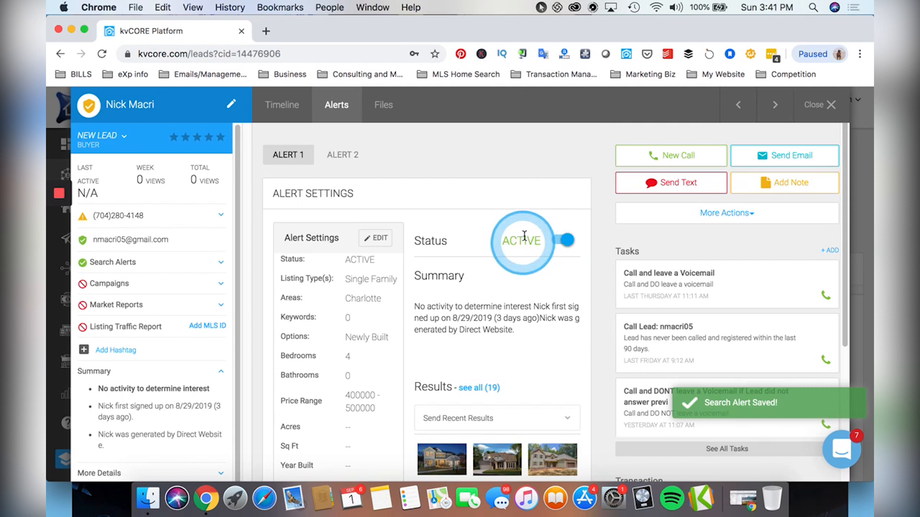
Scroll the Alert 1 summary: Single Family, Charlotte, Newly Built, 4 beds, 400000–500000, 19 results.
scroll(513, 253, down, 2)
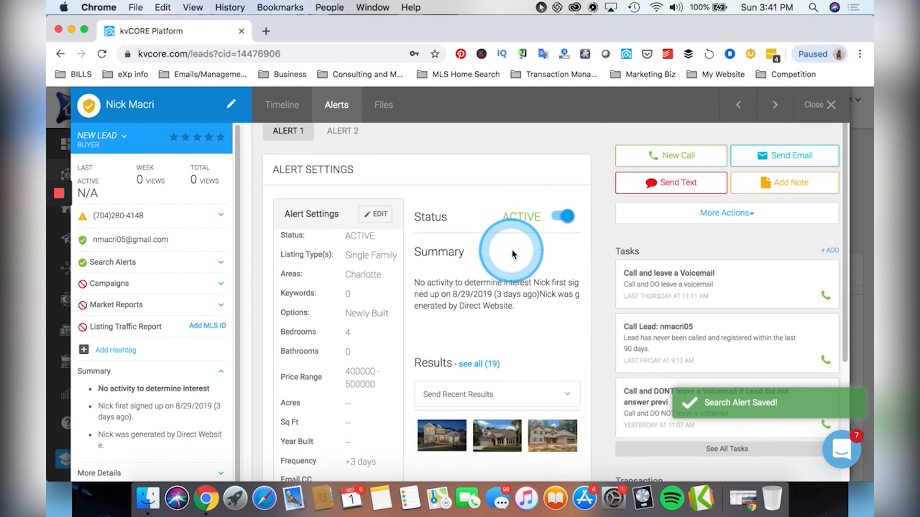
scroll(513, 253, down, 2)
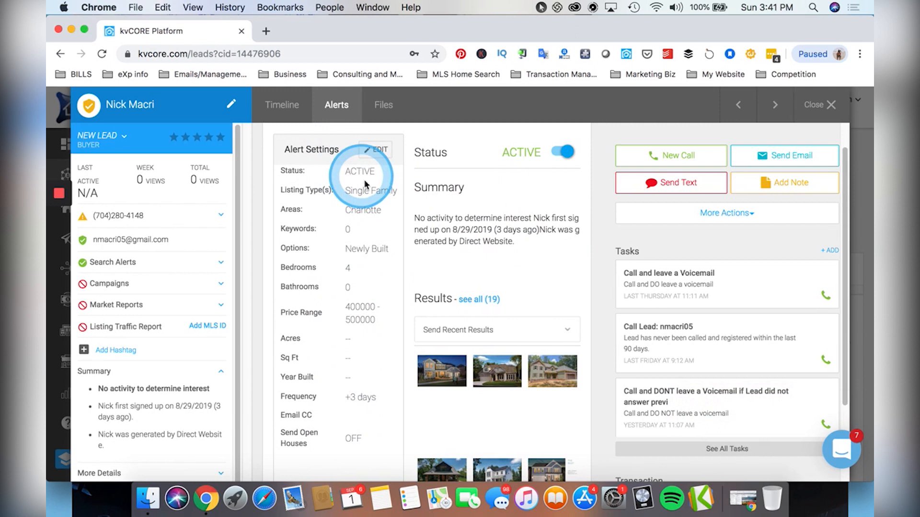
scroll(407, 211, down, 2)
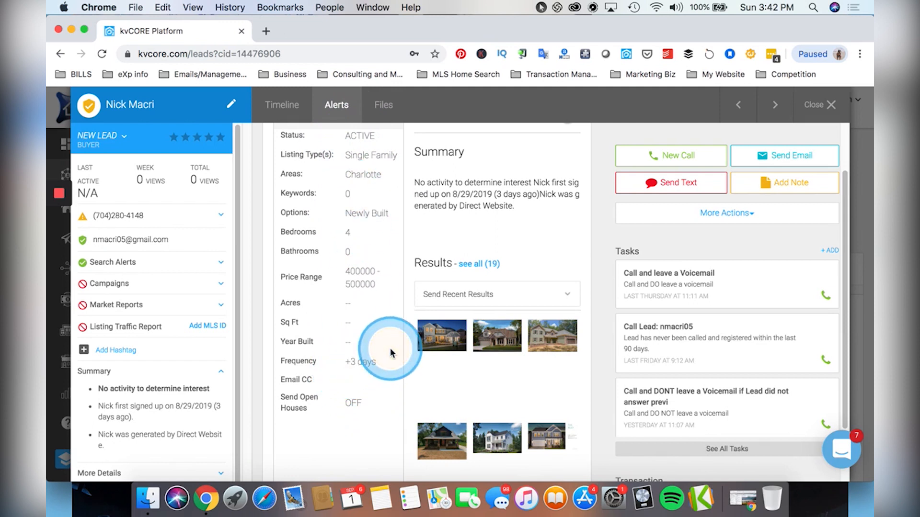
scroll(421, 336, down, 1)
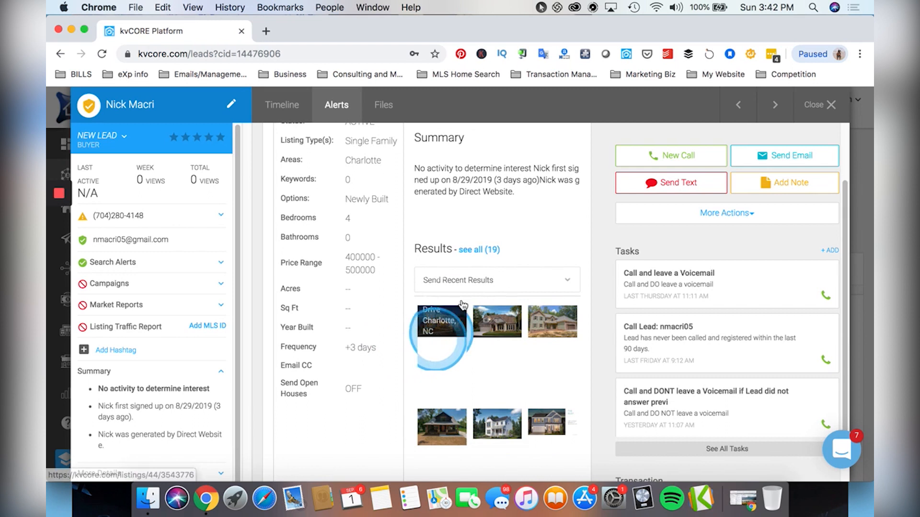
Show all 19 matching homes and open the first $500K Charlotte listing.
click(484, 251)
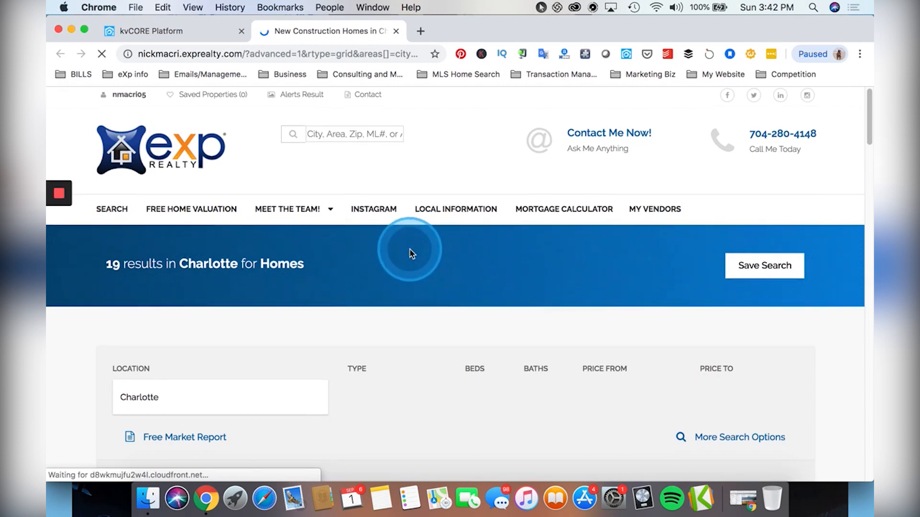
scroll(410, 251, down, 10)
scroll(426, 252, up, 3)
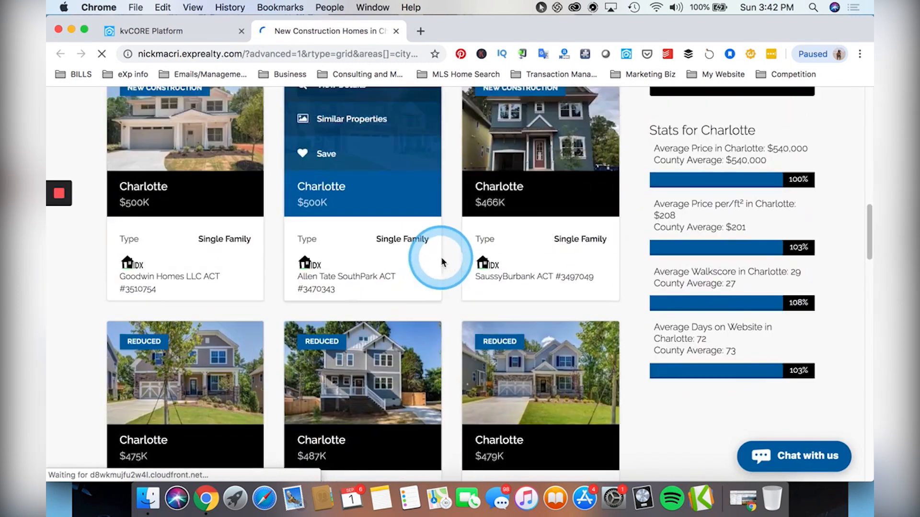
mouse_move(139, 132)
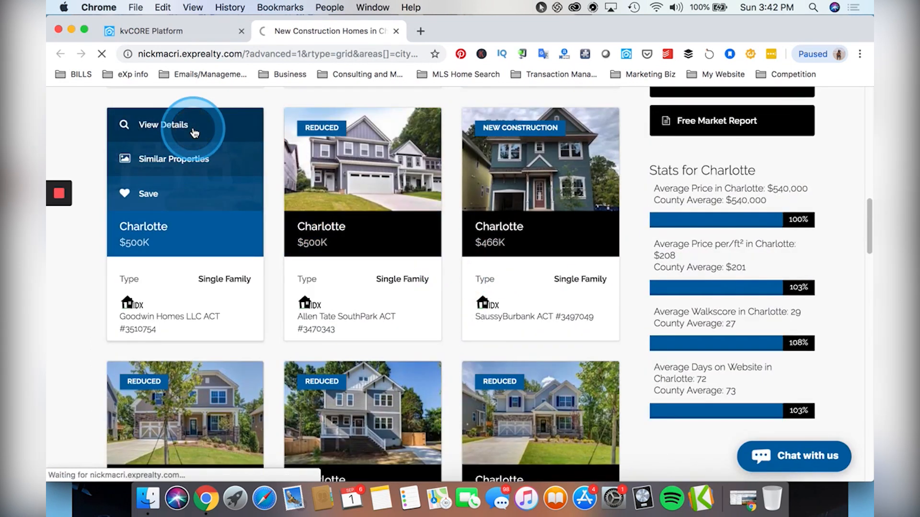
click(194, 133)
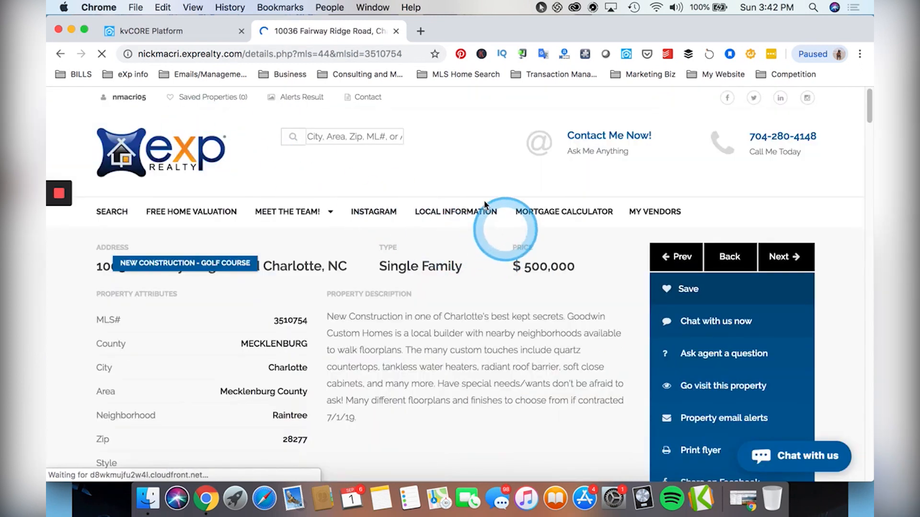
Scroll through the property details to the map and turn Street View toward the driveway.
scroll(318, 318, down, 9)
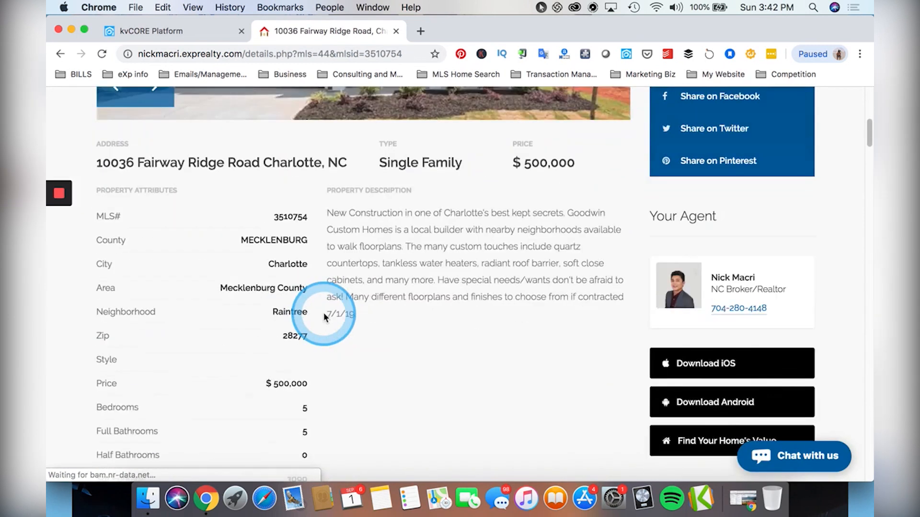
scroll(288, 245, down, 7)
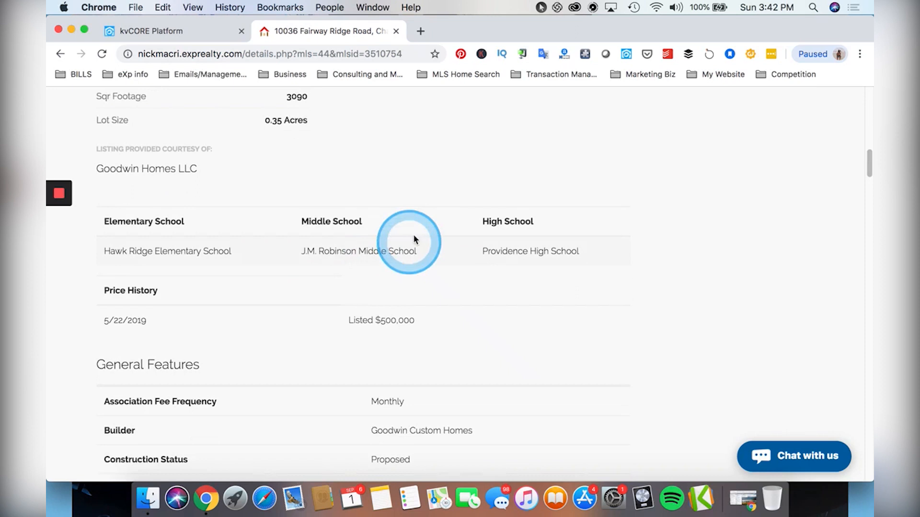
scroll(309, 290, down, 8)
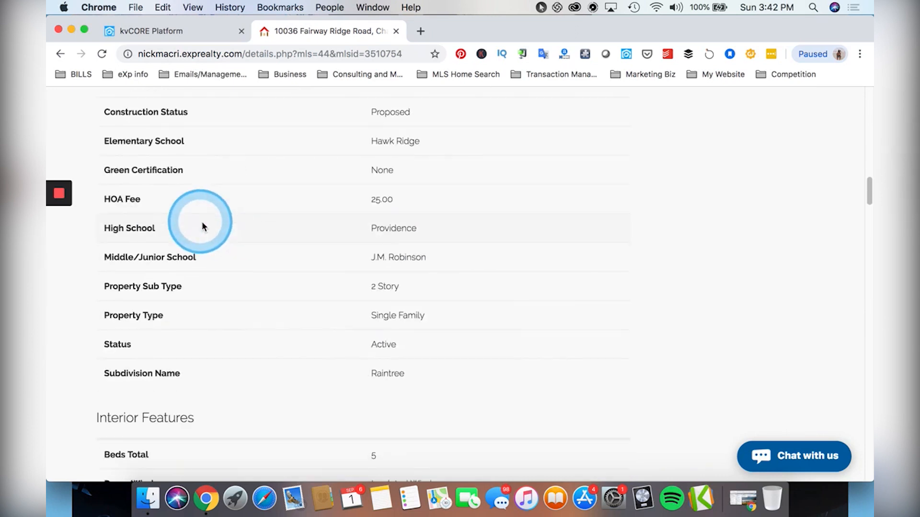
scroll(236, 223, down, 10)
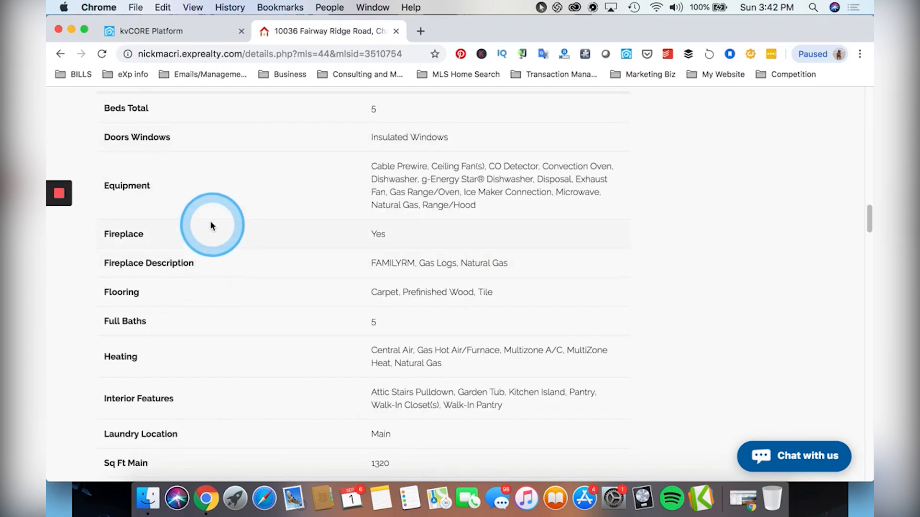
scroll(211, 224, down, 6)
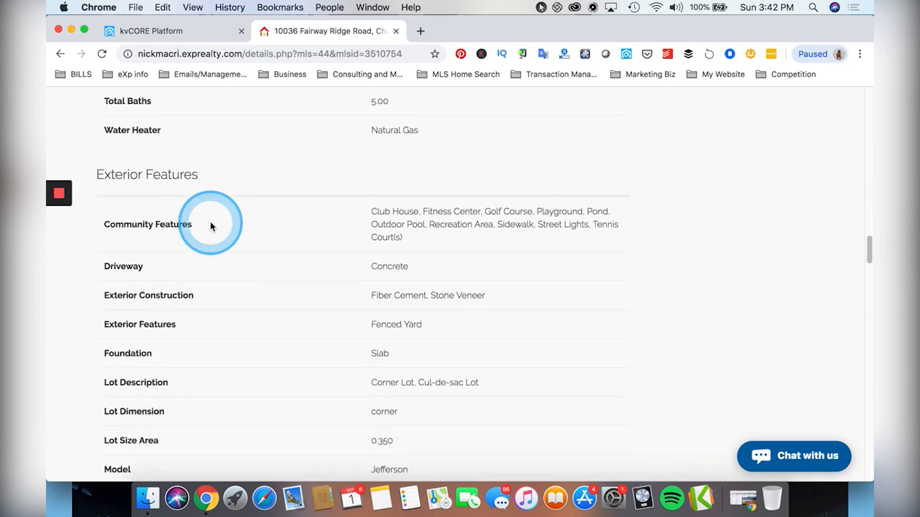
scroll(209, 225, down, 5)
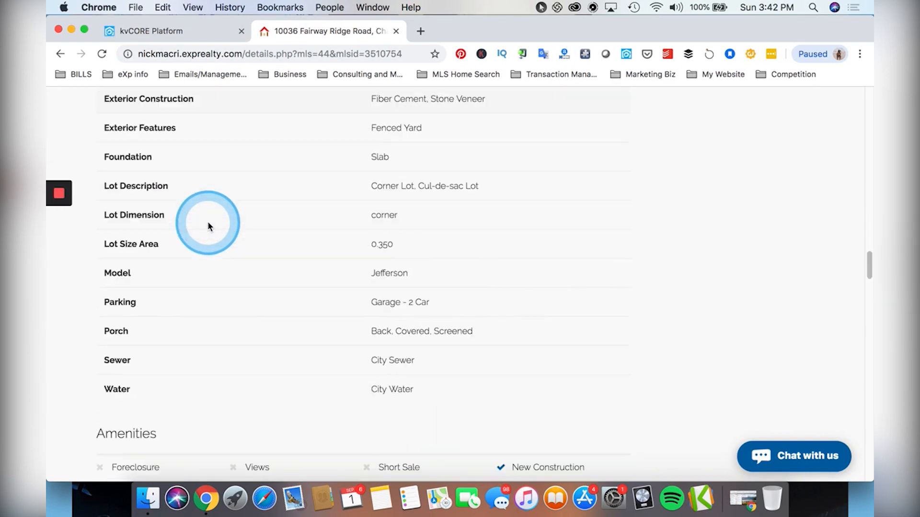
scroll(207, 232, down, 5)
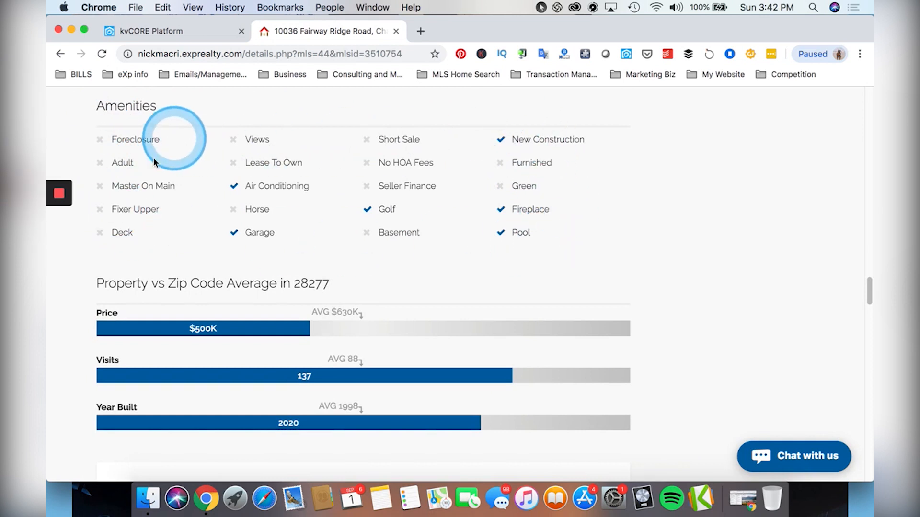
scroll(211, 225, down, 3)
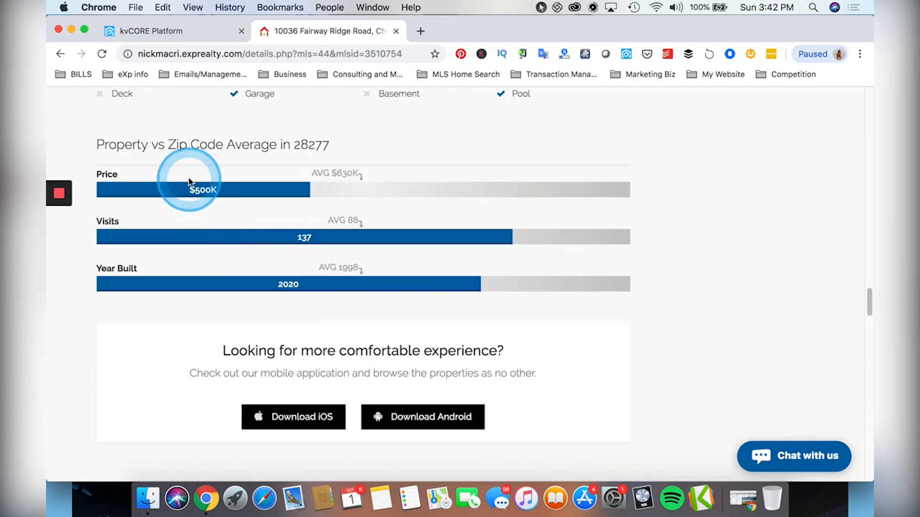
scroll(388, 324, down, 7)
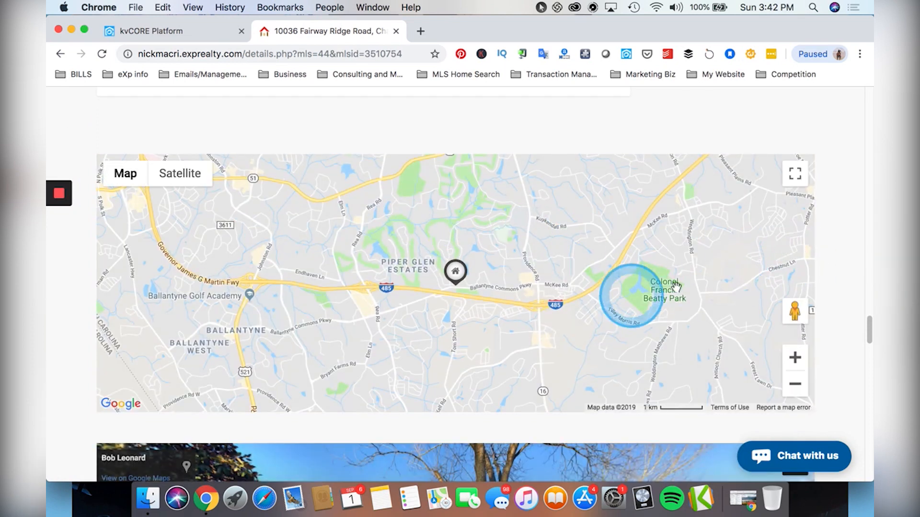
scroll(767, 263, down, 1)
scroll(776, 257, down, 4)
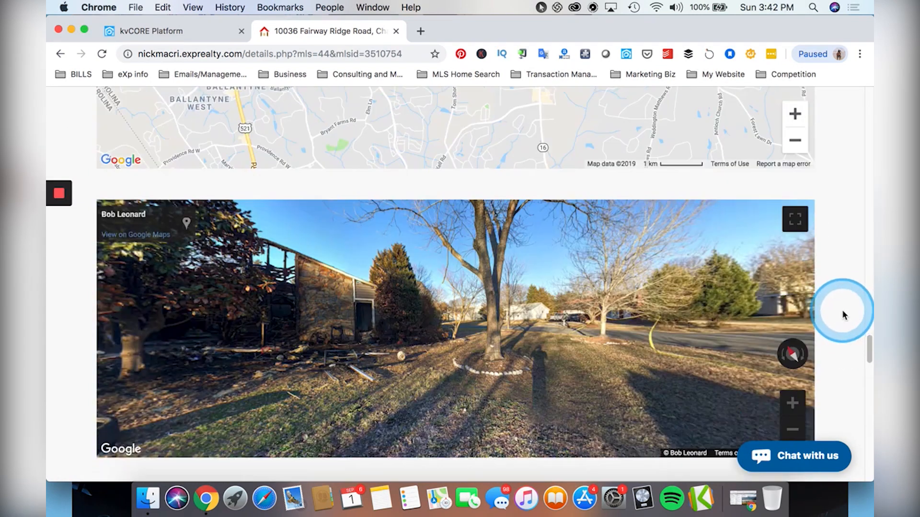
scroll(844, 315, down, 2)
drag(396, 235, 666, 220)
drag(383, 205, 670, 215)
drag(162, 190, 756, 224)
Pan the Street View around the burned house, its yard and tree, then move along the street.
drag(421, 239, 182, 217)
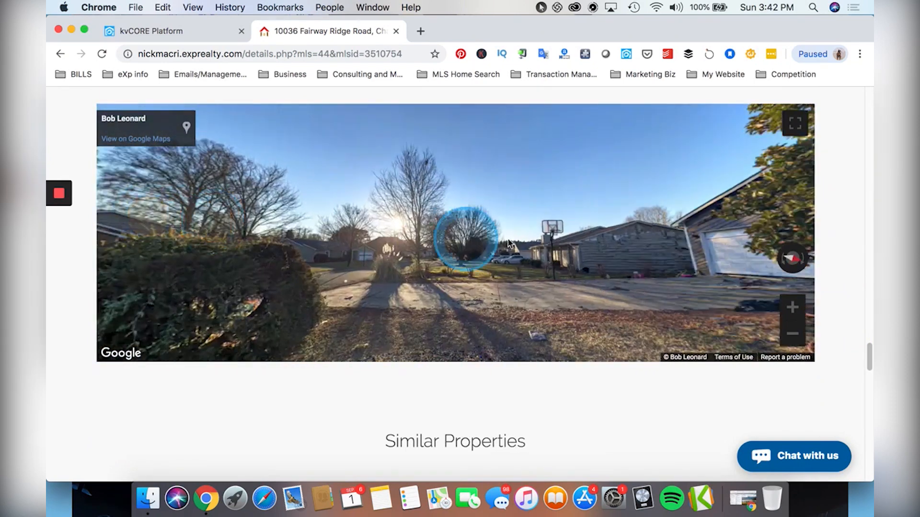
drag(569, 230, 309, 233)
mouse_move(602, 241)
mouse_down()
mouse_move(386, 230)
mouse_move(524, 232)
mouse_up()
mouse_move(610, 261)
mouse_down()
mouse_move(430, 237)
mouse_move(443, 232)
mouse_up()
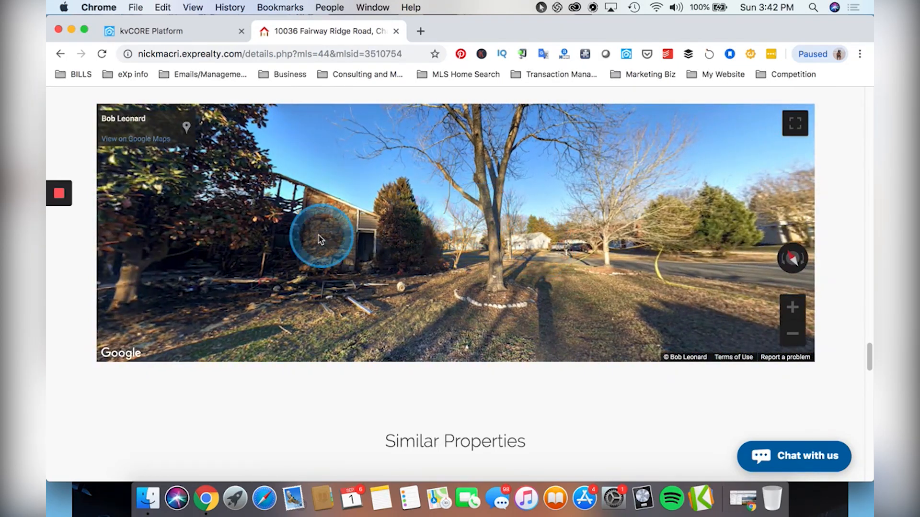
click(318, 234)
Rotate the Street View to centre the burnt house, then scroll down to Similar Properties.
scroll(844, 248, down, 1)
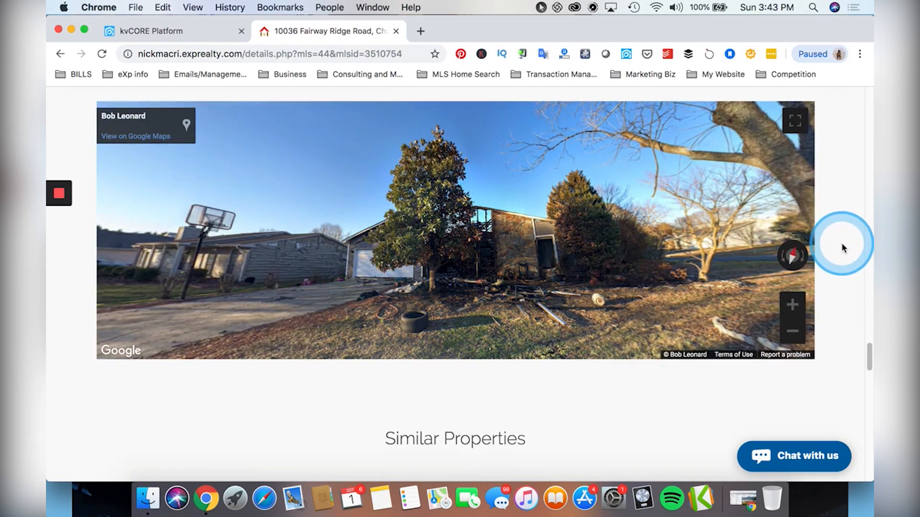
scroll(843, 247, down, 1)
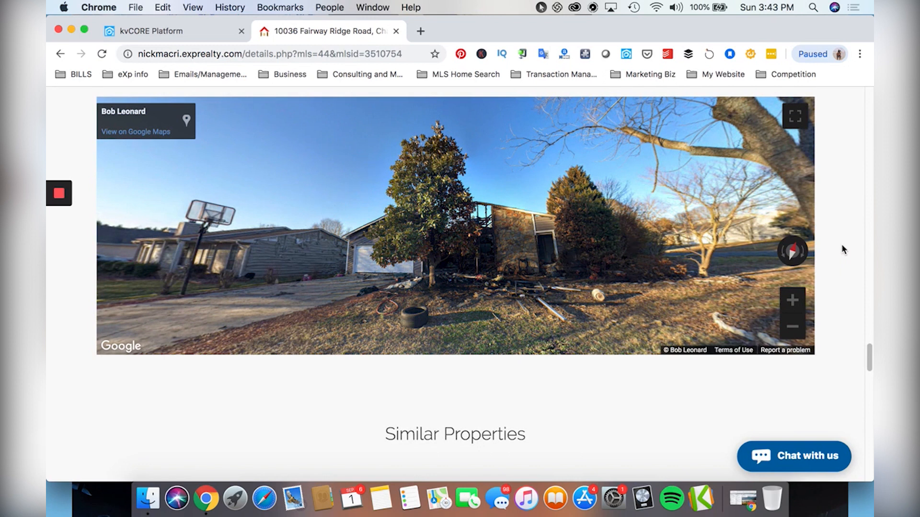
scroll(831, 241, down, 1)
scroll(828, 240, up, 3)
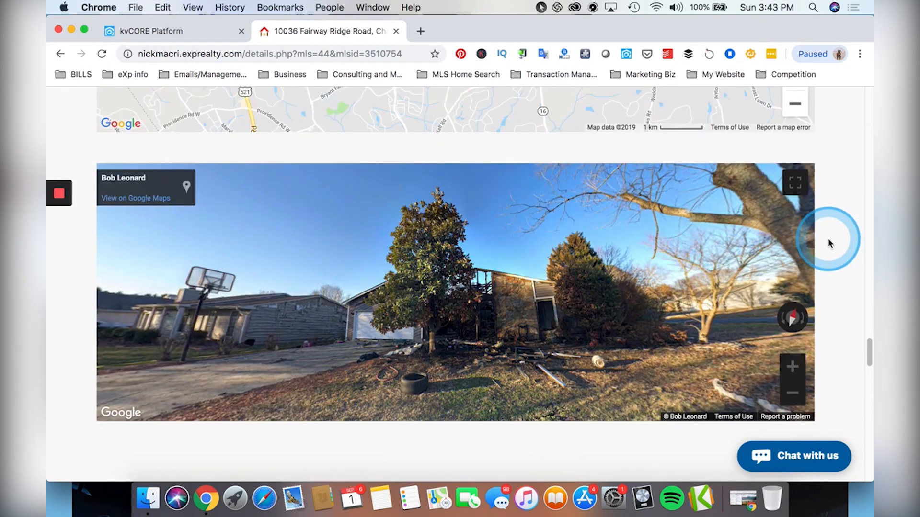
scroll(456, 174, up, 3)
scroll(433, 240, down, 5)
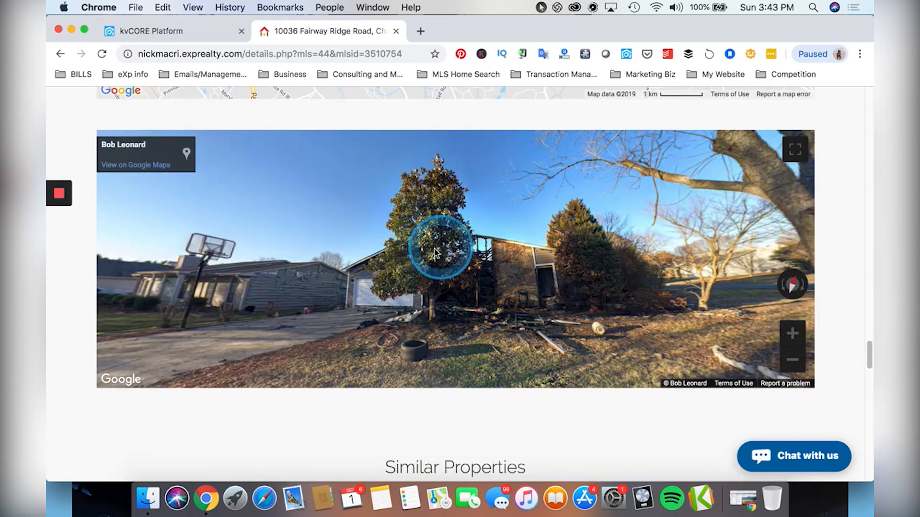
drag(349, 256, 441, 257)
scroll(851, 237, up, 2)
scroll(850, 237, down, 2)
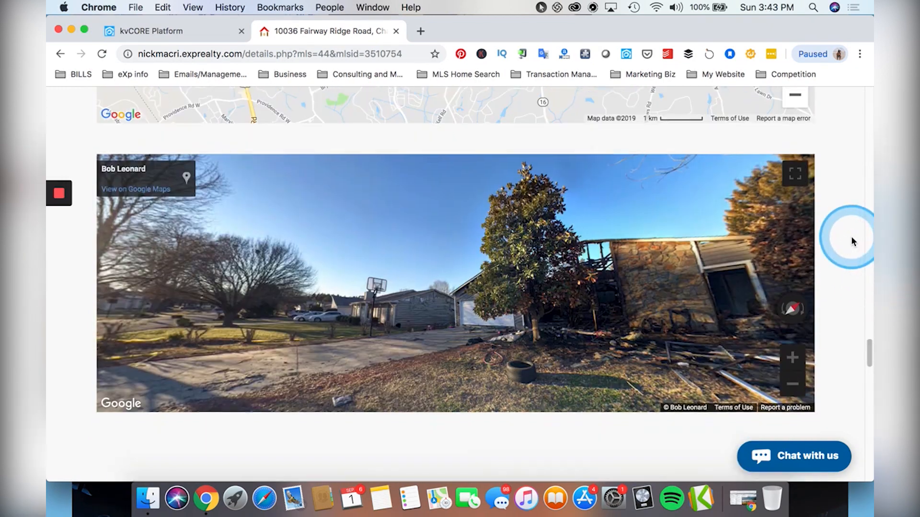
drag(564, 308, 301, 295)
drag(570, 280, 728, 267)
scroll(848, 266, down, 10)
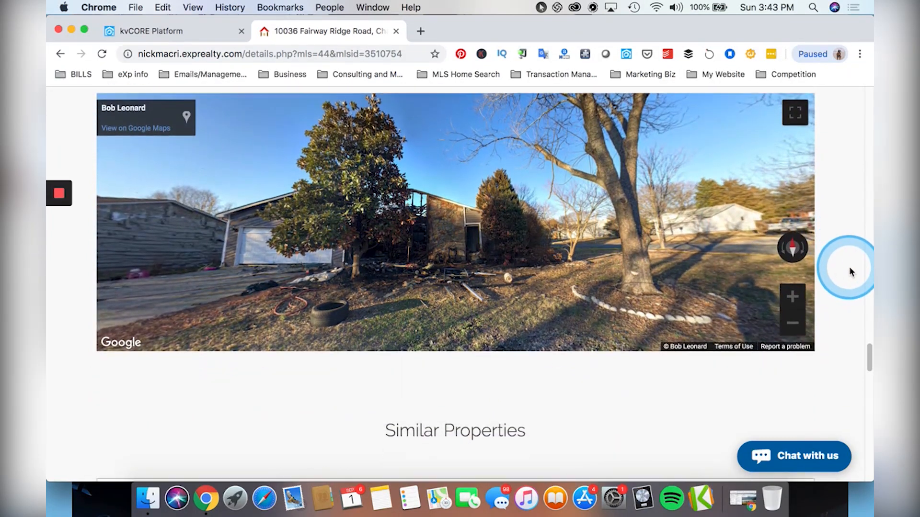
scroll(181, 192, up, 1)
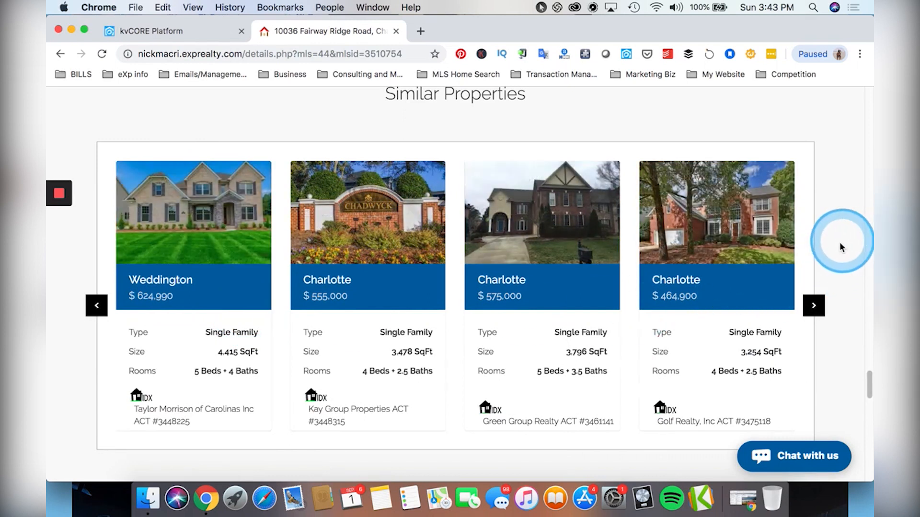
scroll(843, 245, down, 8)
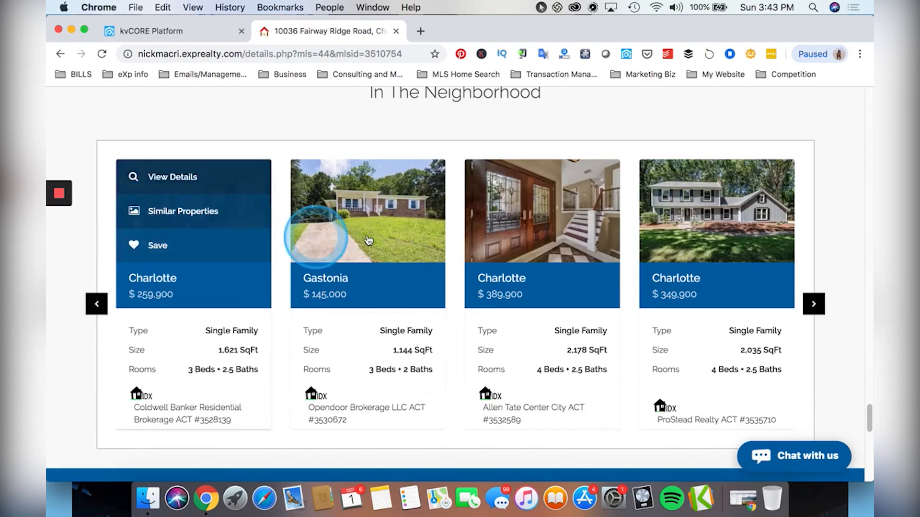
scroll(837, 216, down, 10)
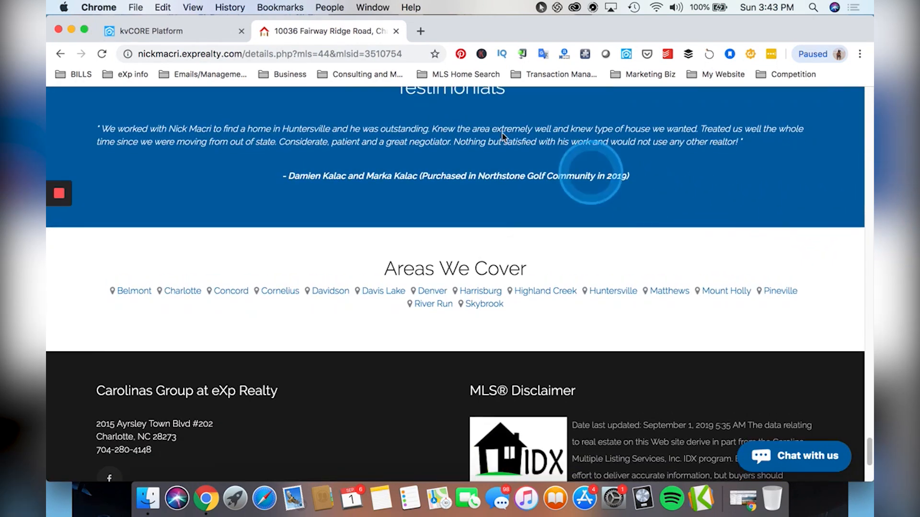
scroll(484, 203, up, 4)
scroll(592, 221, up, 20)
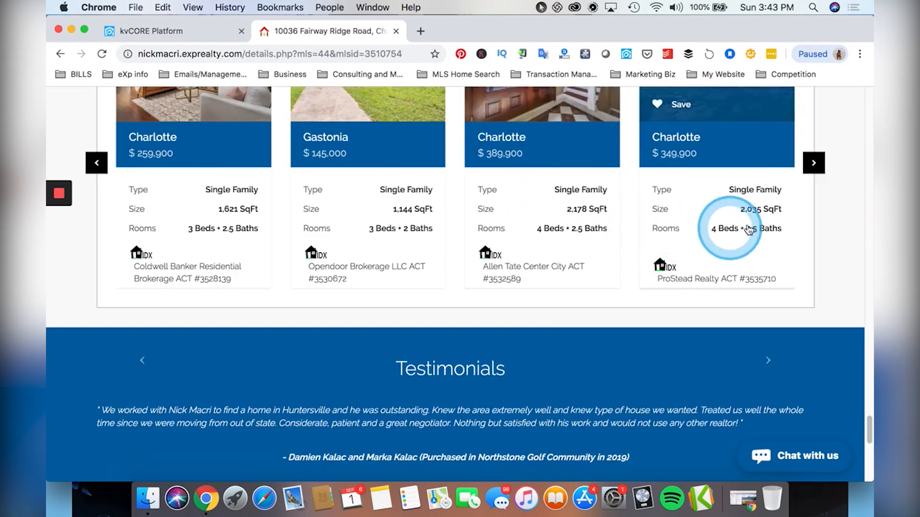
scroll(803, 237, up, 20)
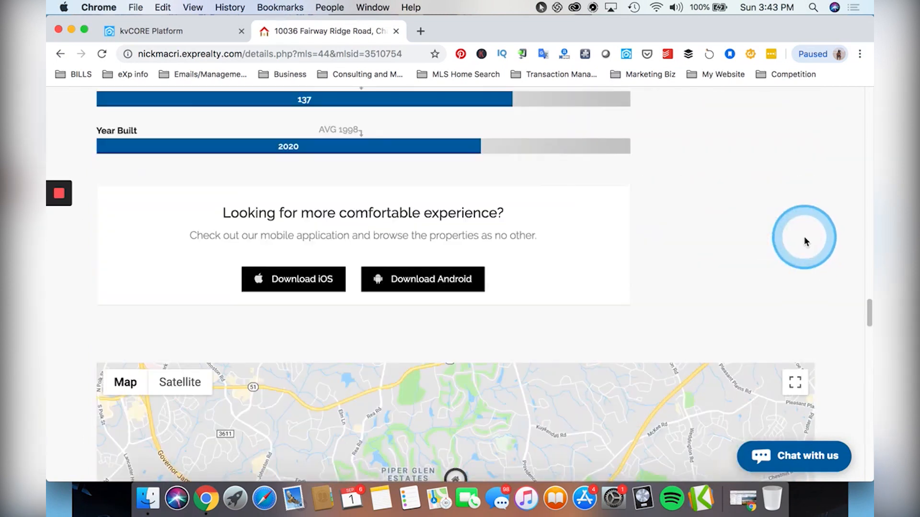
scroll(788, 257, up, 20)
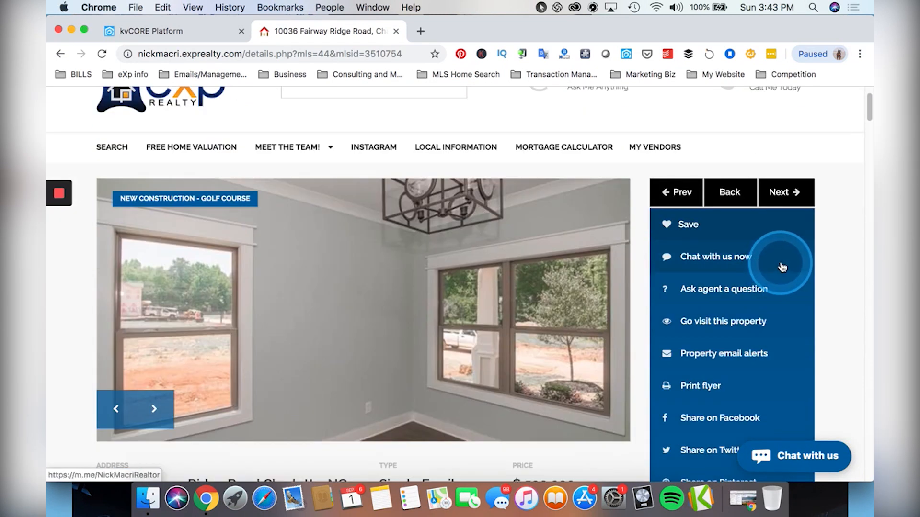
scroll(783, 262, down, 2)
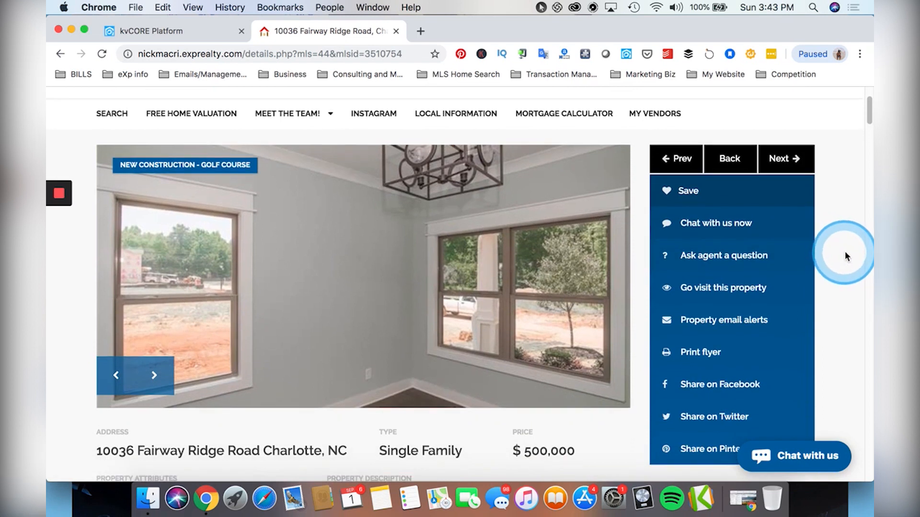
scroll(829, 273, up, 3)
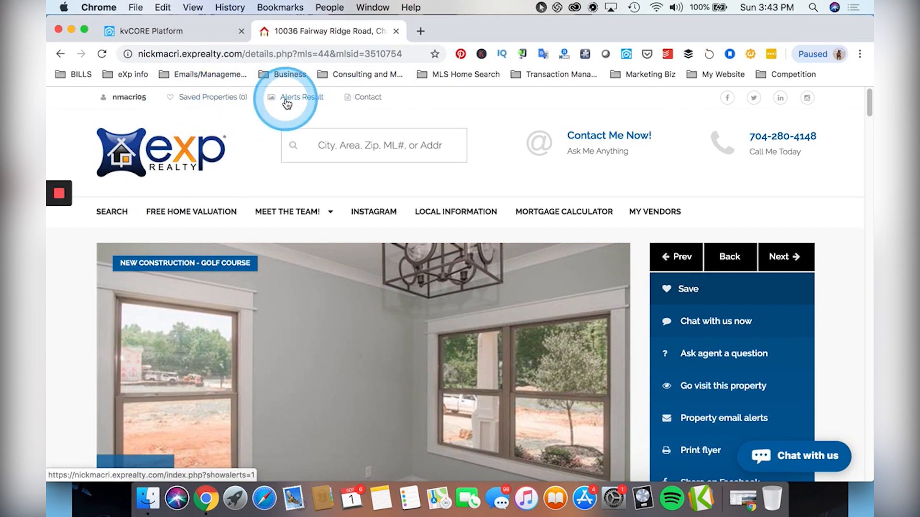
Return to the kvCORE Platform tab and show the lead's activity Timeline.
click(266, 125)
click(173, 30)
click(476, 250)
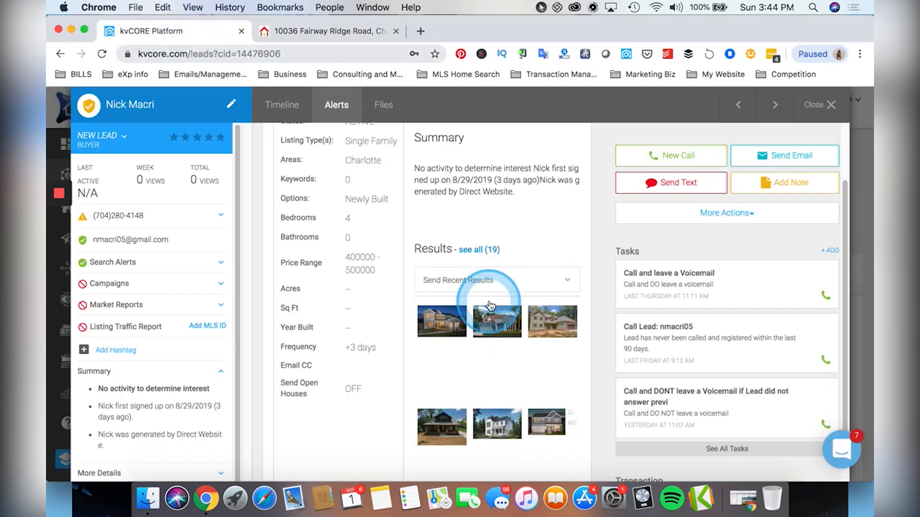
click(288, 109)
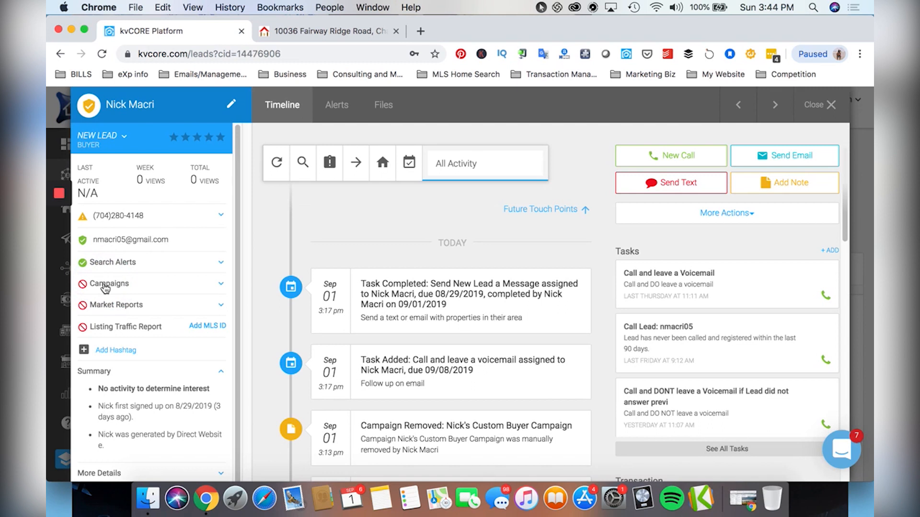
Expand the lead's Market Reports section and start adding a new market report.
click(124, 309)
click(128, 321)
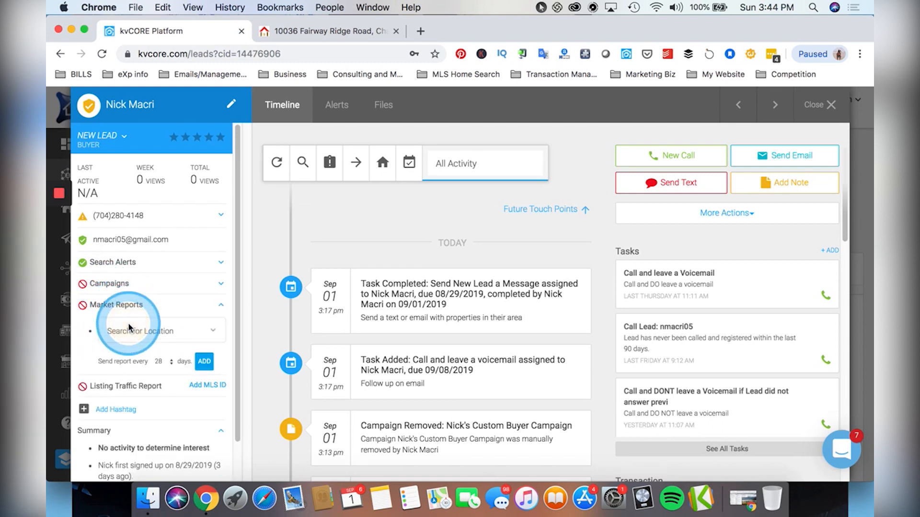
scroll(148, 327, down, 2)
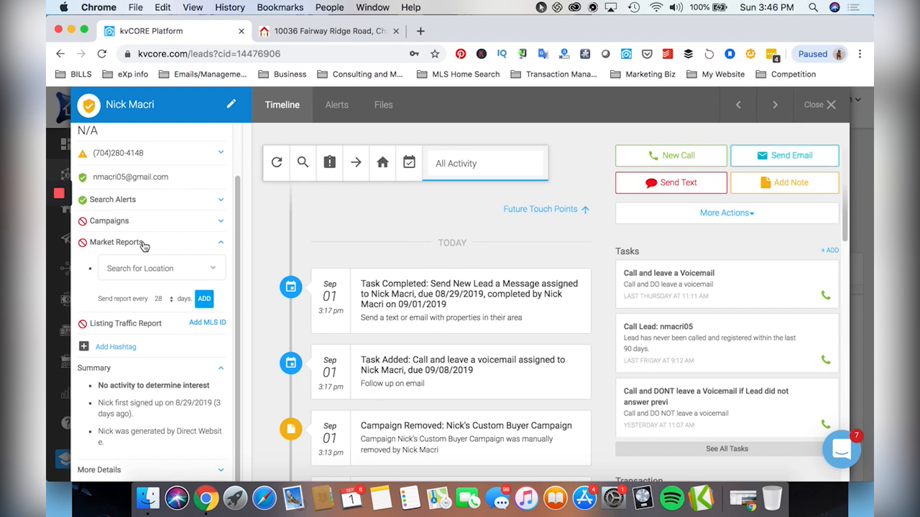
click(820, 107)
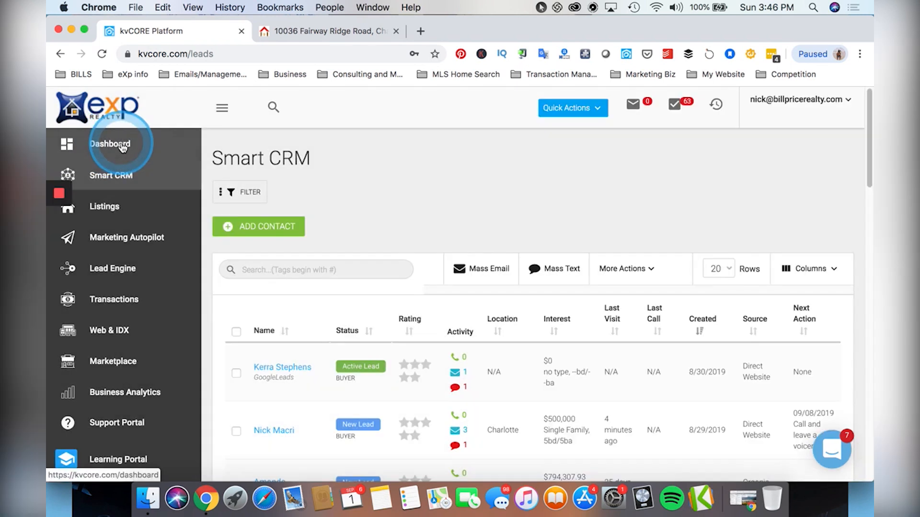
click(124, 145)
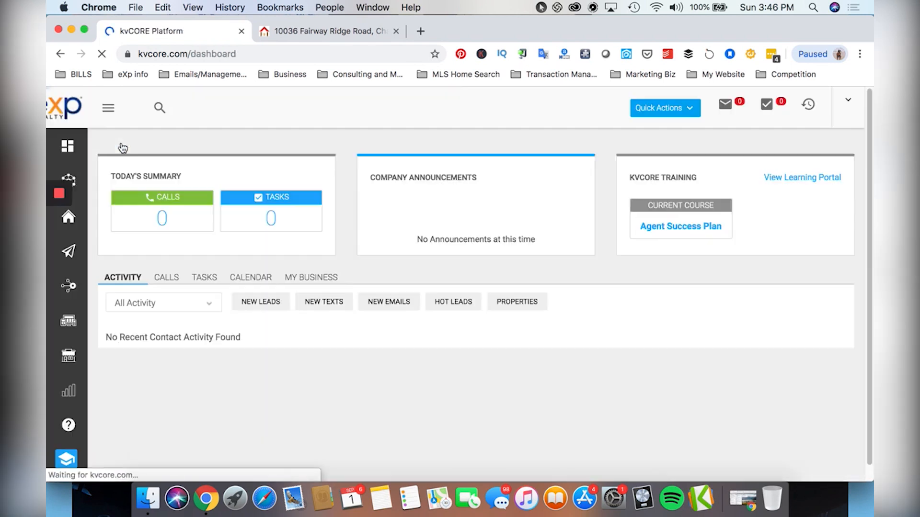
click(502, 245)
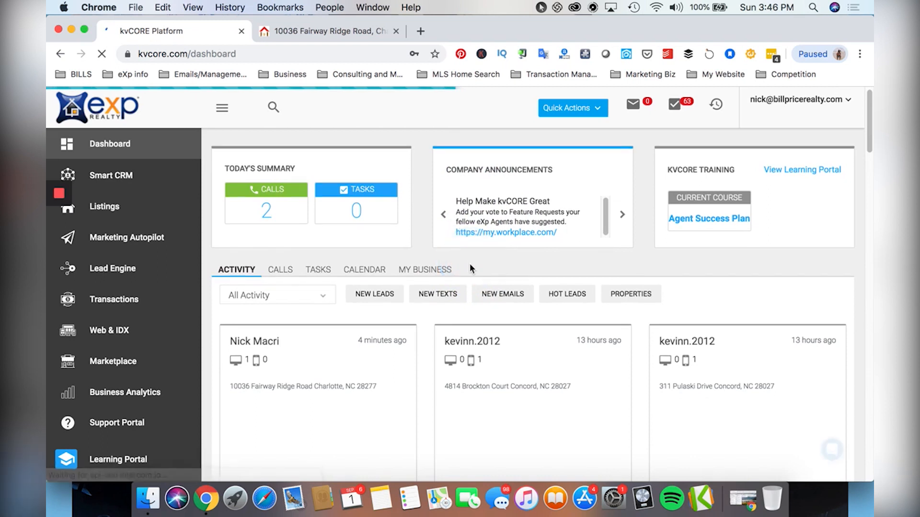
click(470, 269)
scroll(469, 269, down, 1)
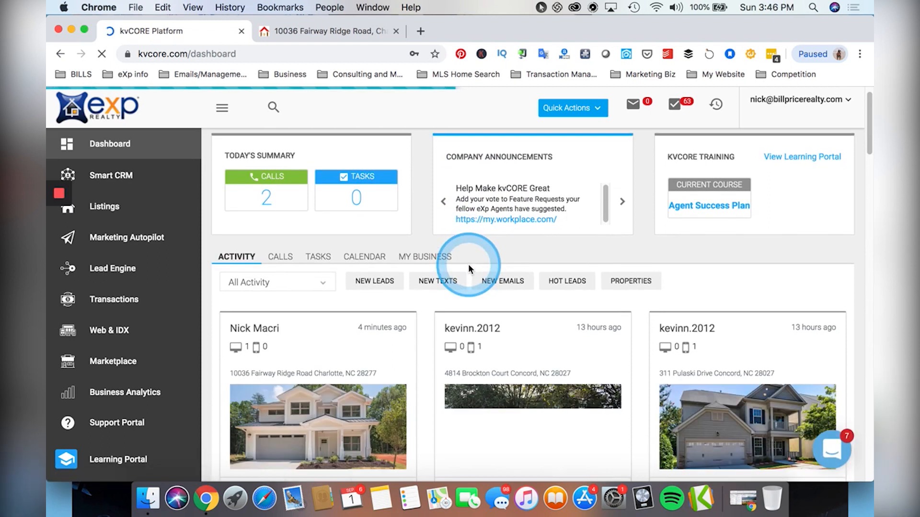
click(307, 338)
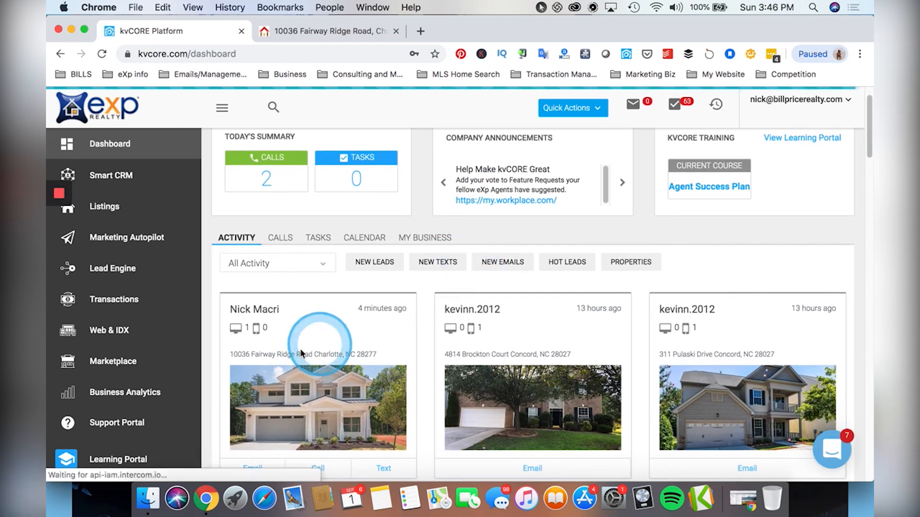
click(340, 32)
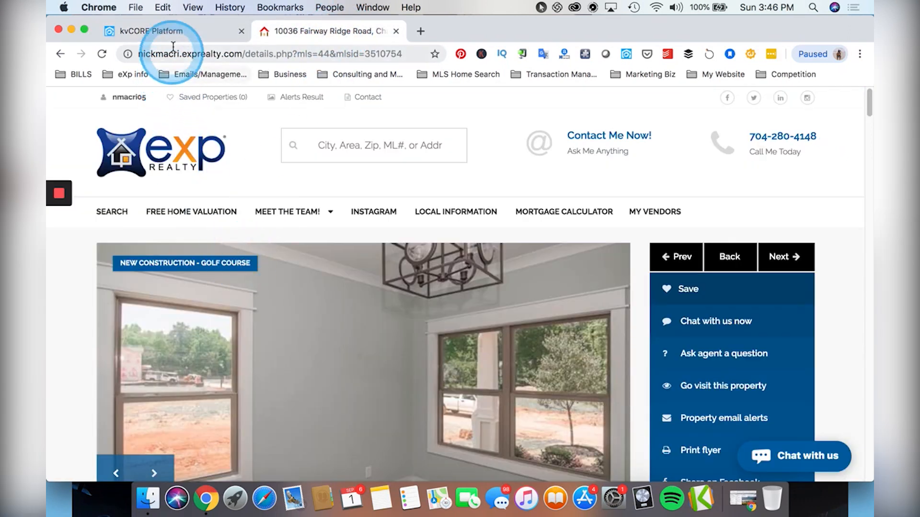
click(175, 31)
click(338, 32)
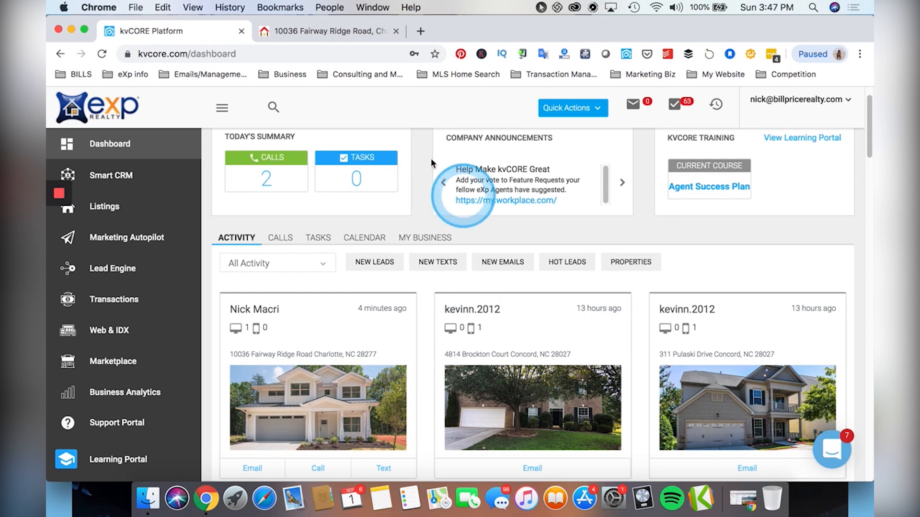
click(312, 30)
click(681, 289)
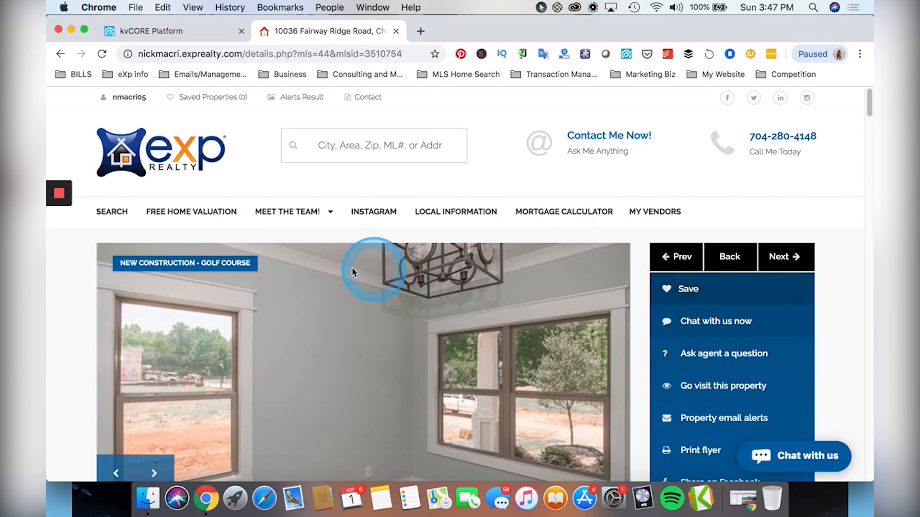
scroll(345, 291, down, 6)
scroll(345, 290, up, 6)
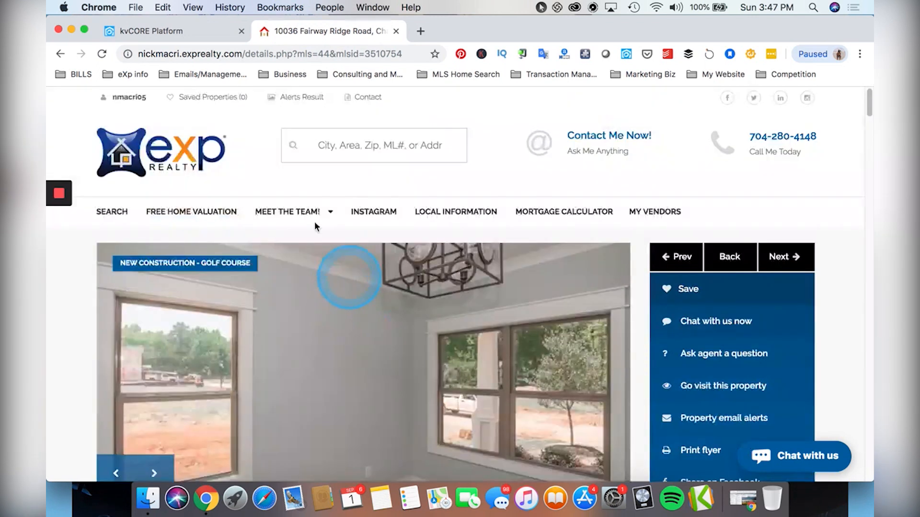
click(161, 32)
scroll(375, 316, down, 2)
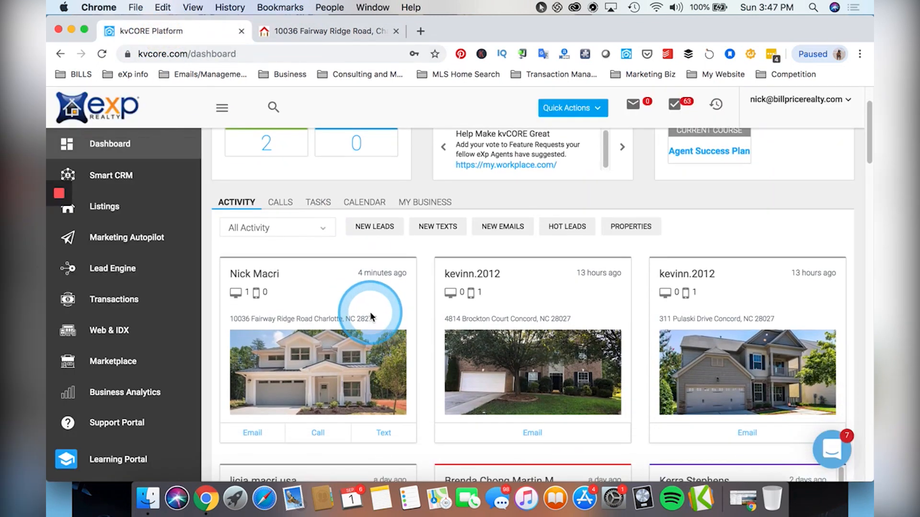
scroll(368, 309, down, 1)
scroll(364, 305, down, 3)
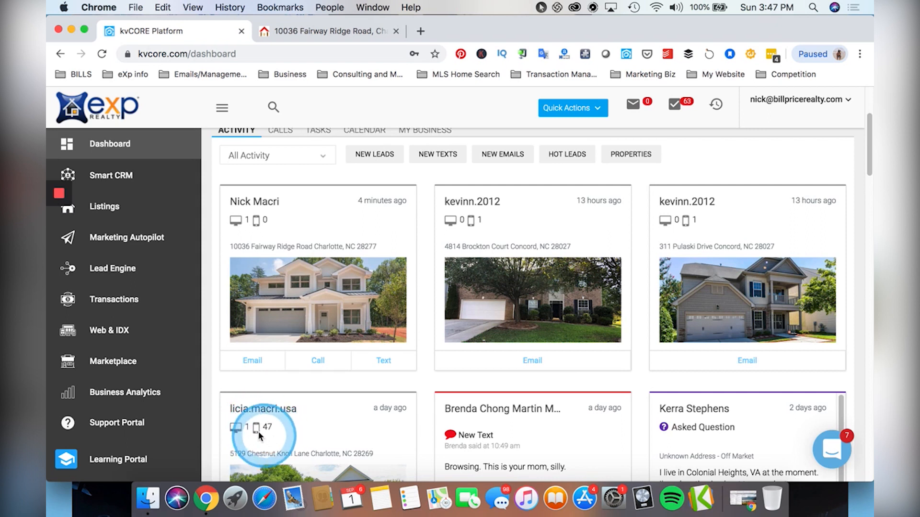
scroll(266, 425, up, 3)
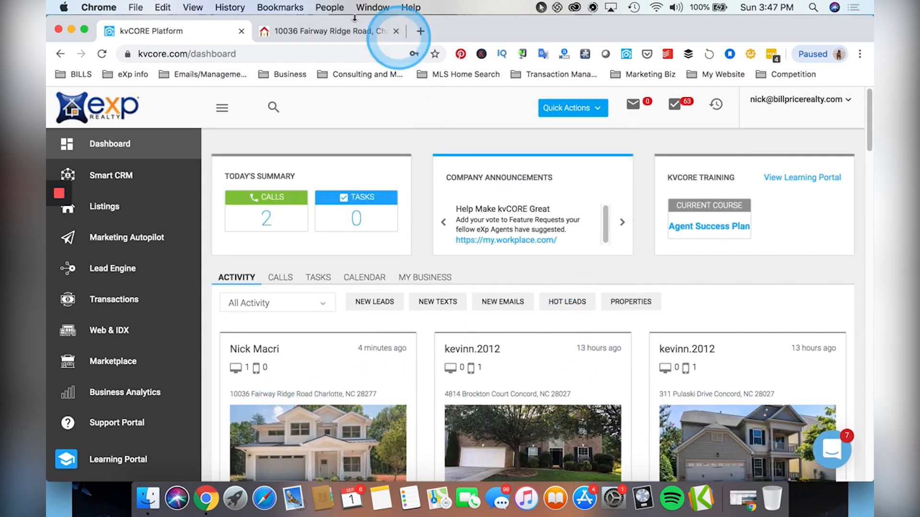
click(379, 31)
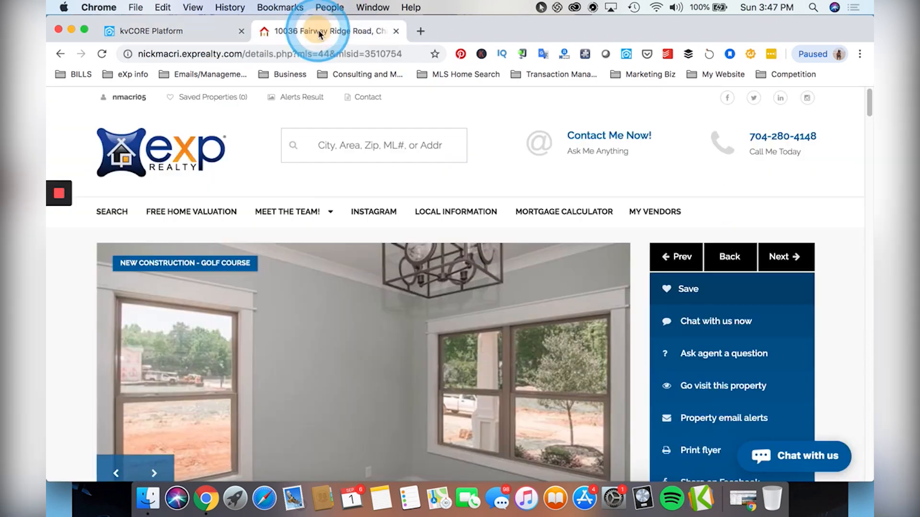
click(777, 256)
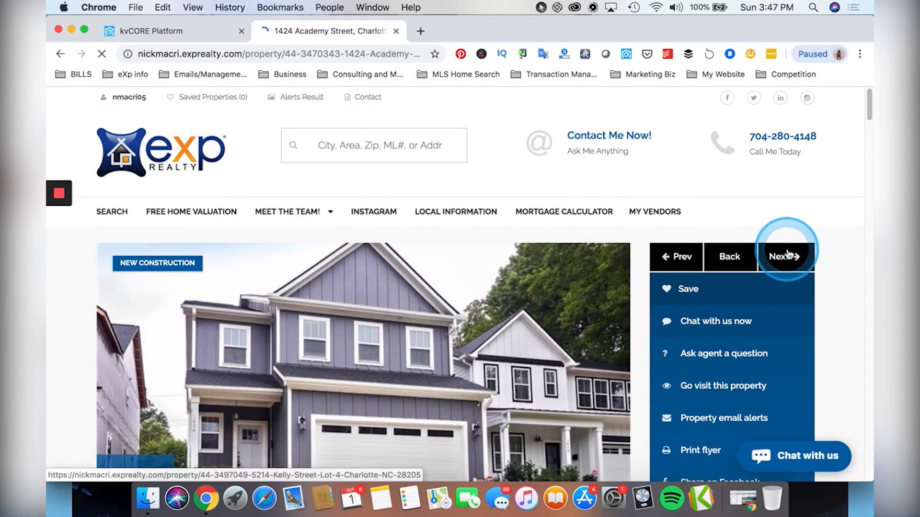
click(788, 254)
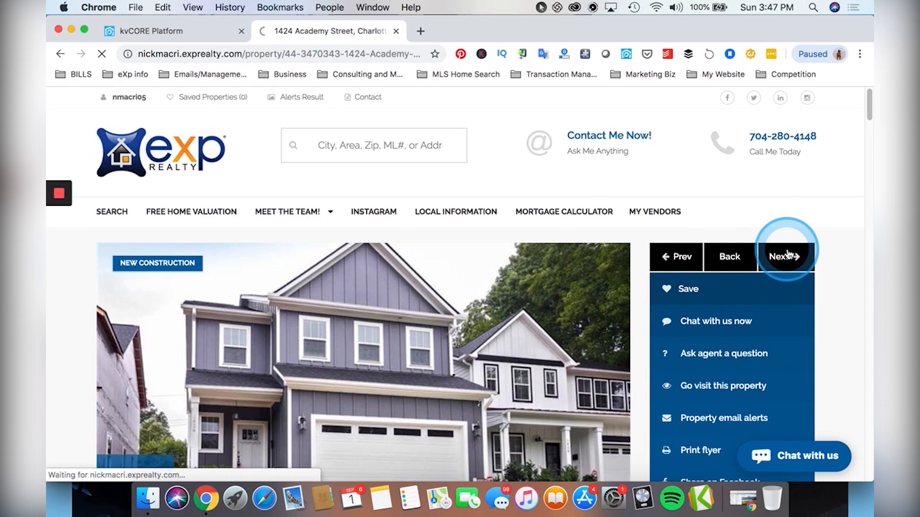
click(699, 289)
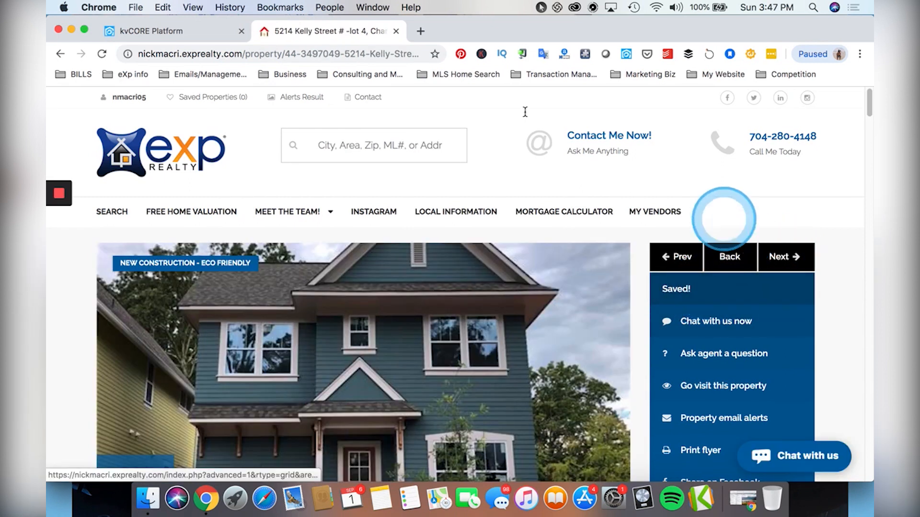
click(151, 40)
click(102, 54)
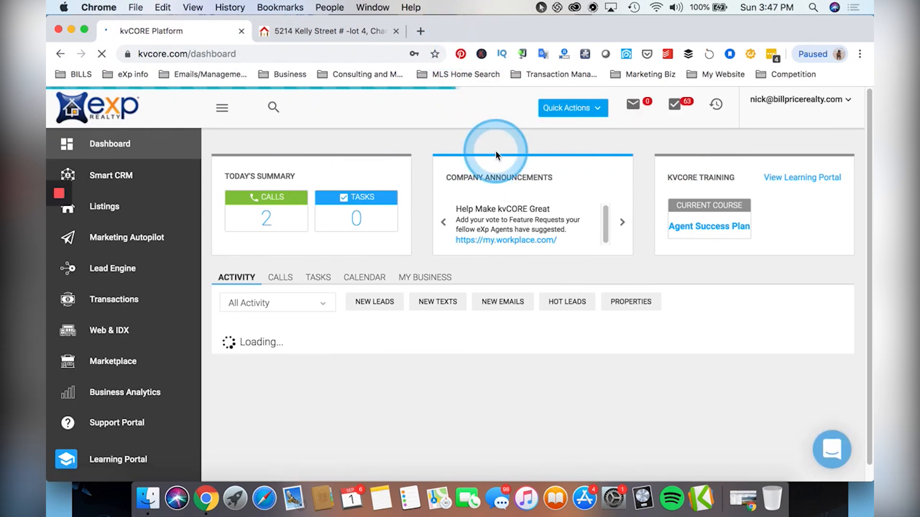
Scroll the dashboard feed, then go from the saved Kelly Street page to the previous listing.
scroll(484, 289, down, 2)
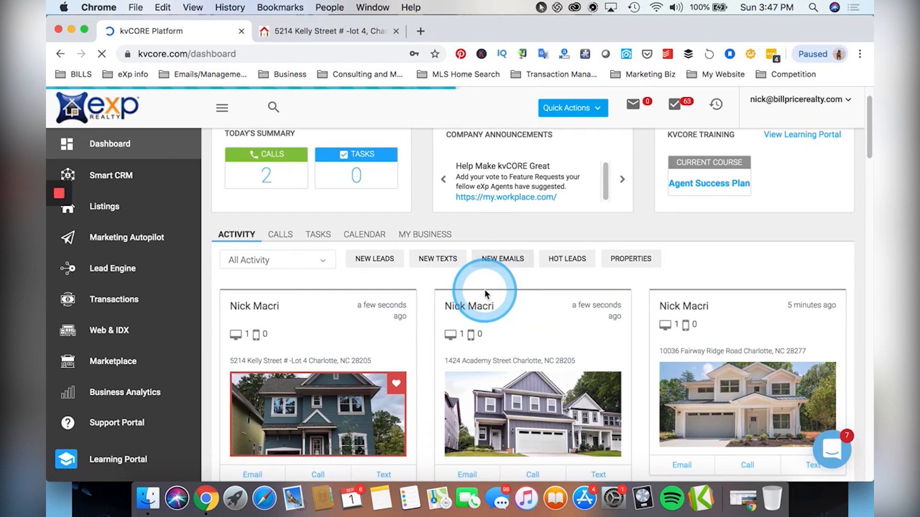
scroll(484, 293, down, 1)
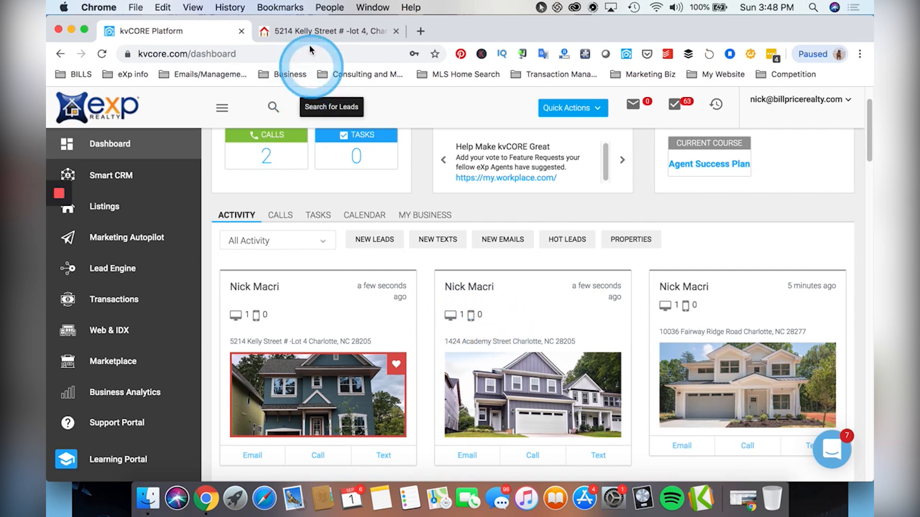
click(308, 30)
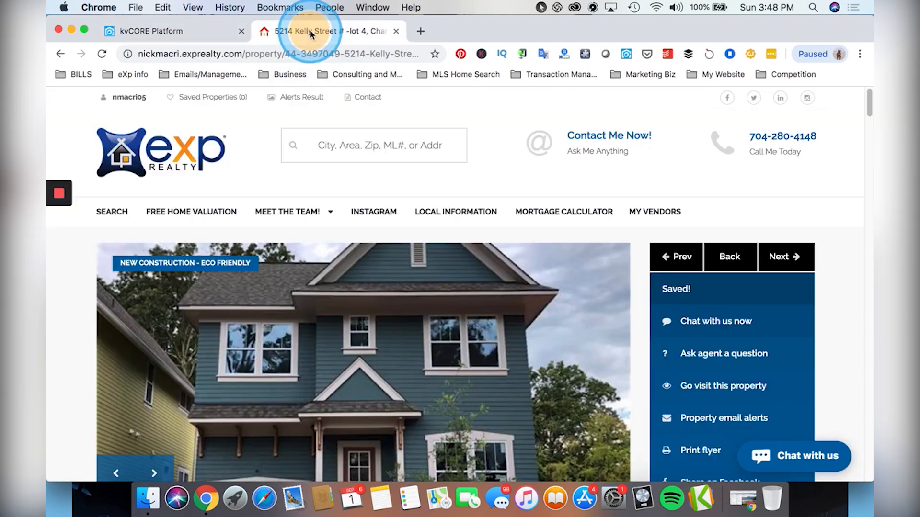
click(683, 256)
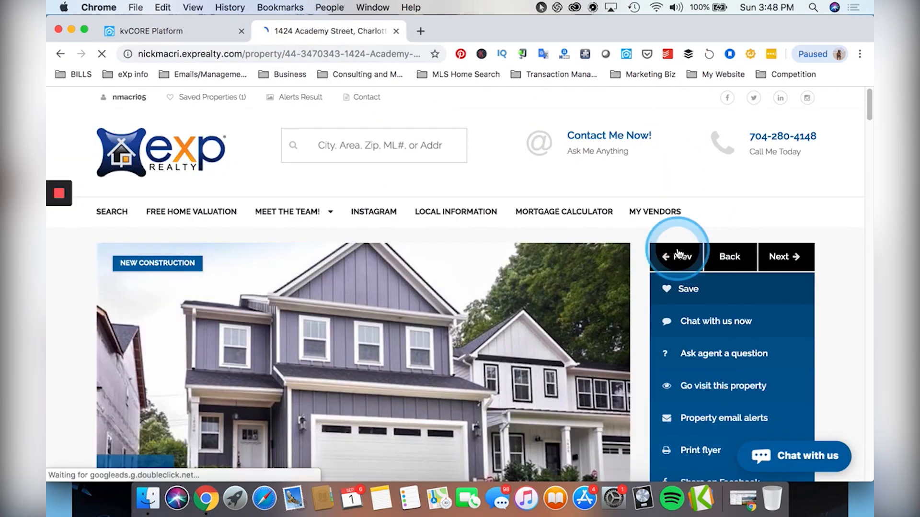
scroll(551, 275, down, 8)
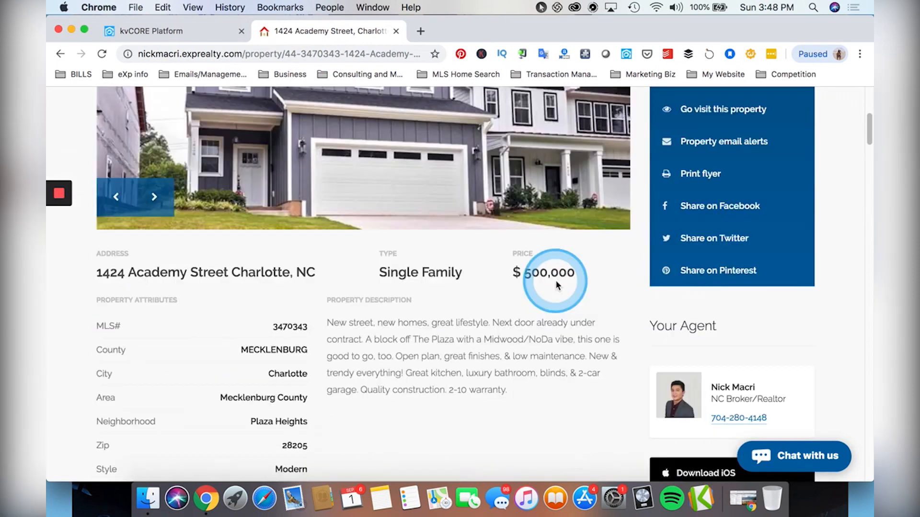
scroll(551, 280, up, 5)
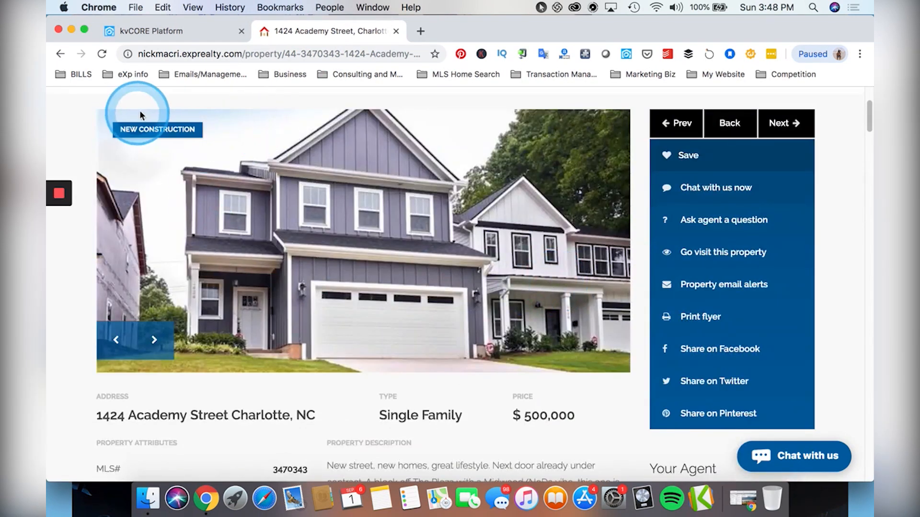
click(127, 30)
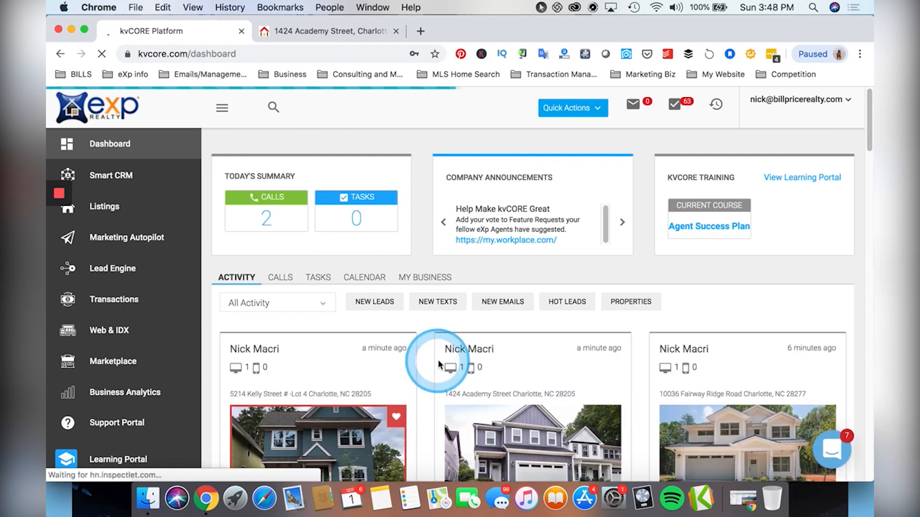
Scroll through the dashboard activity cards and open the Smart CRM leads list.
scroll(438, 361, down, 1)
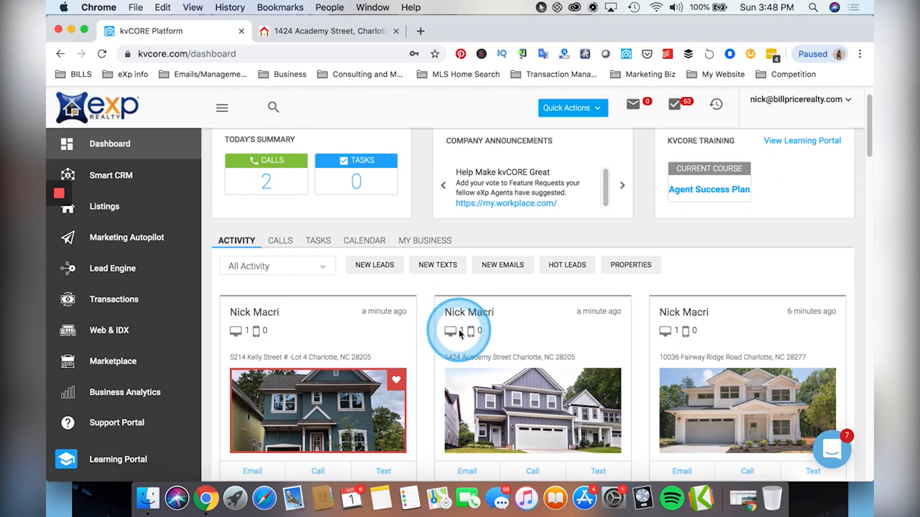
scroll(456, 332, down, 1)
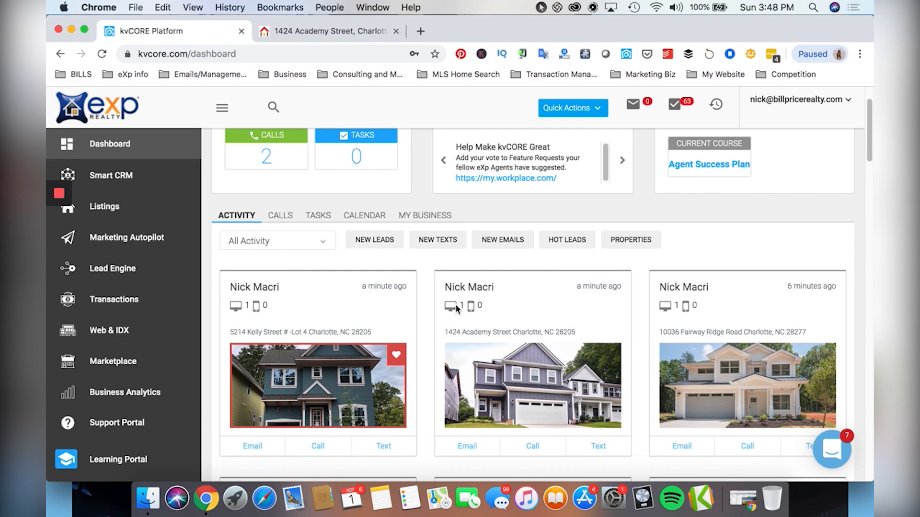
click(392, 350)
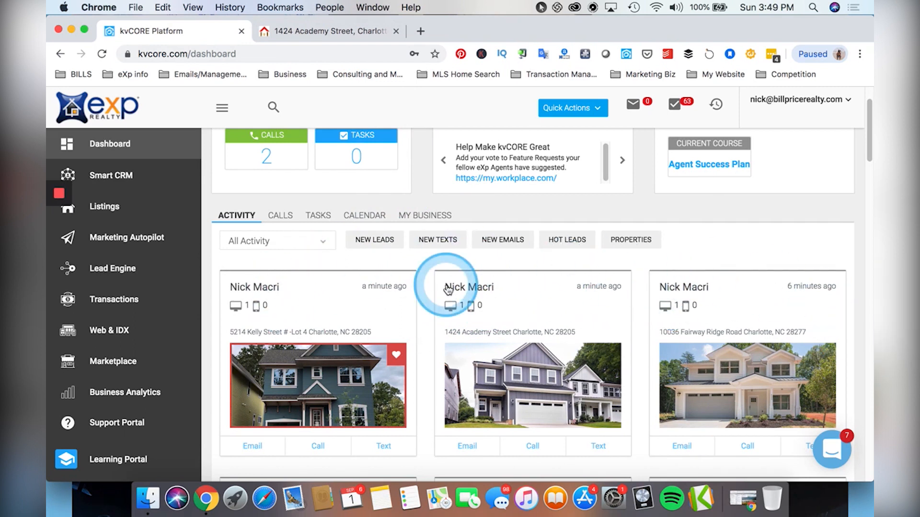
click(157, 185)
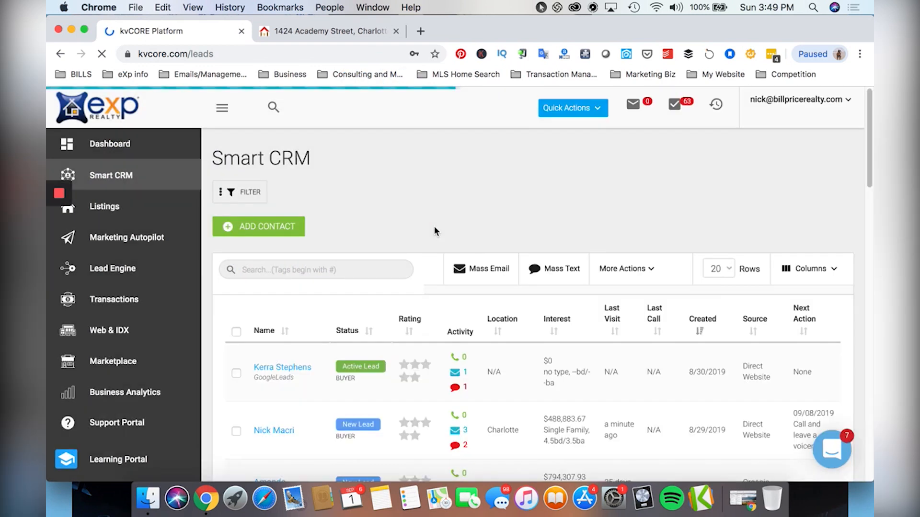
Open the new lead's profile, check its search Alerts, and go back to the Timeline.
click(285, 432)
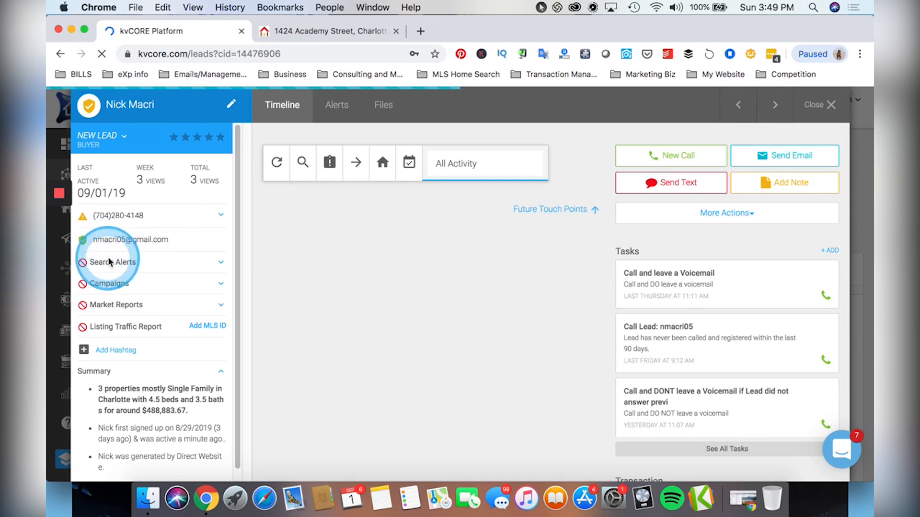
click(334, 107)
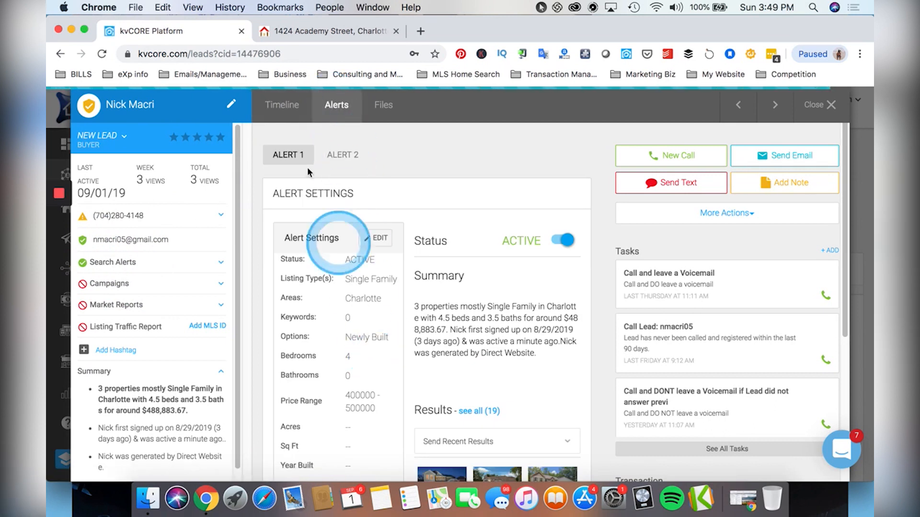
click(284, 110)
scroll(440, 320, down, 3)
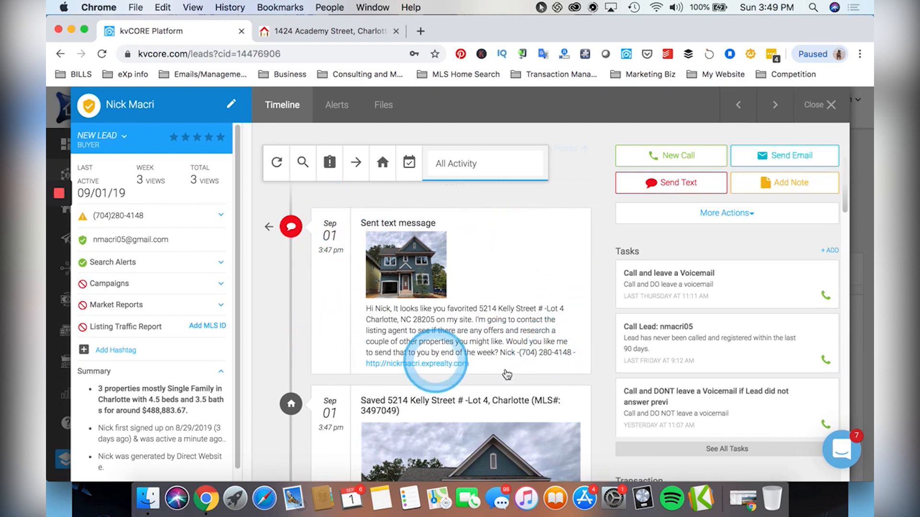
scroll(359, 311, down, 5)
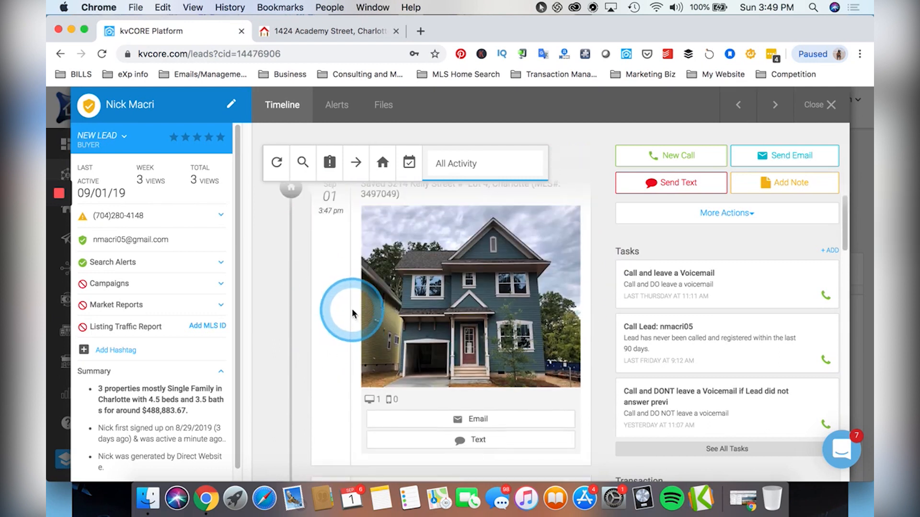
scroll(352, 313, down, 2)
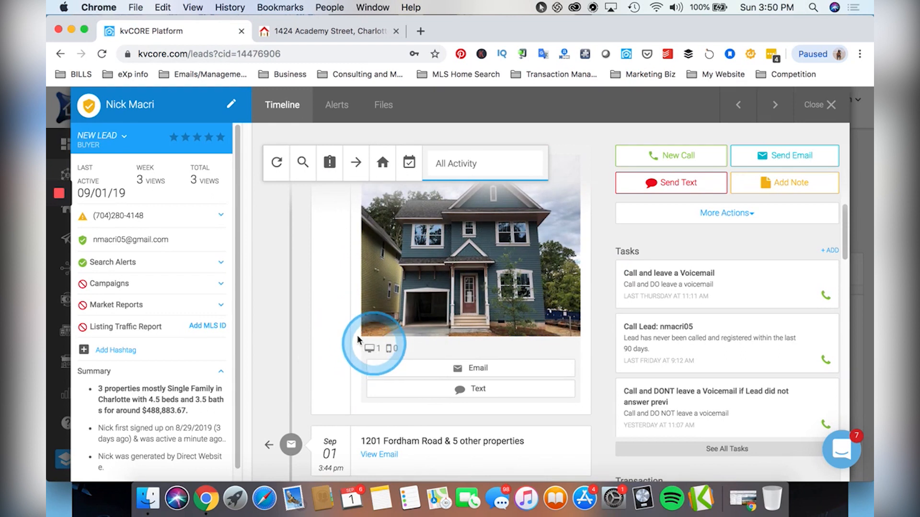
scroll(358, 339, up, 5)
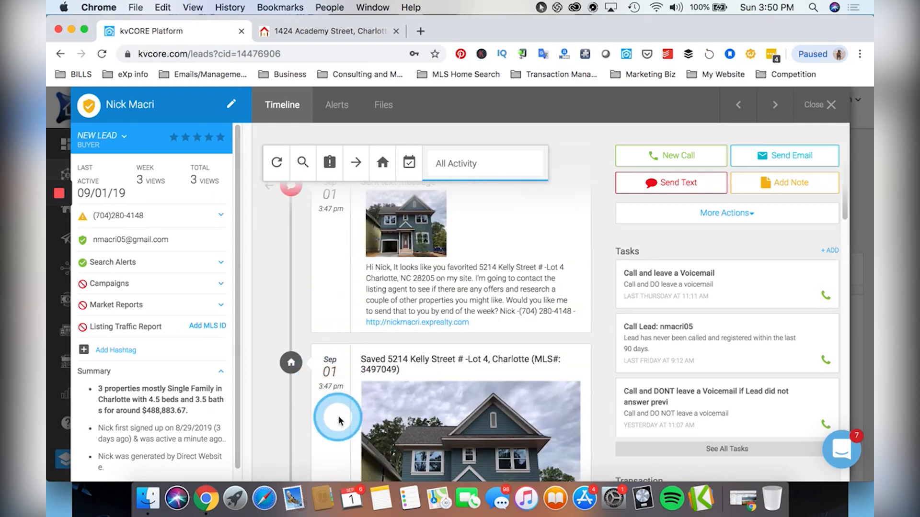
scroll(338, 420, down, 5)
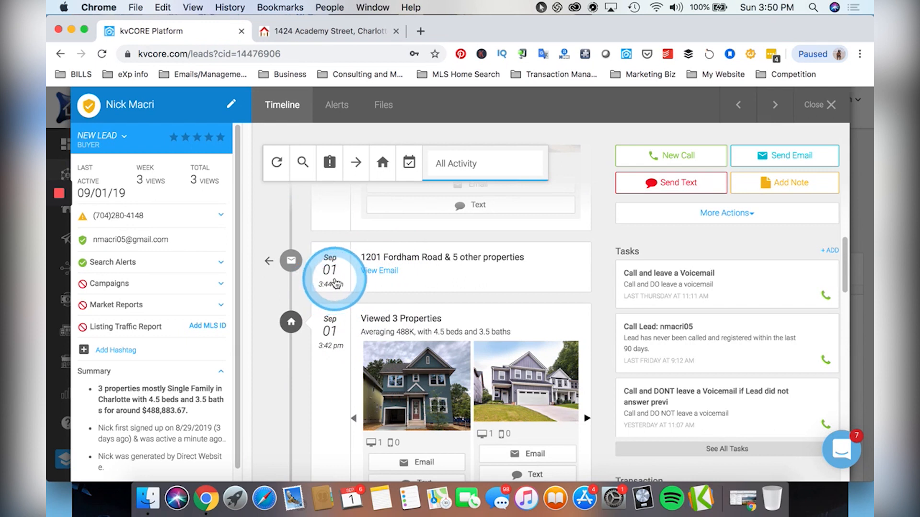
scroll(330, 288, down, 2)
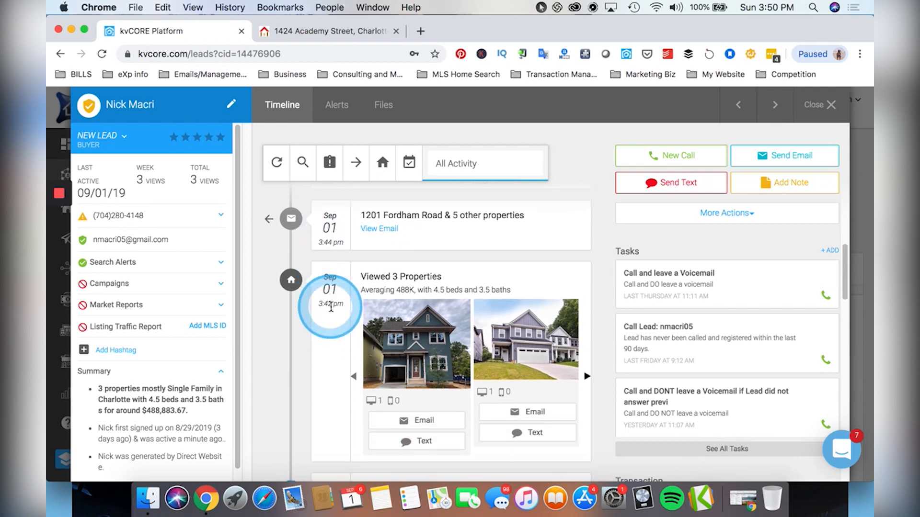
click(587, 377)
click(353, 377)
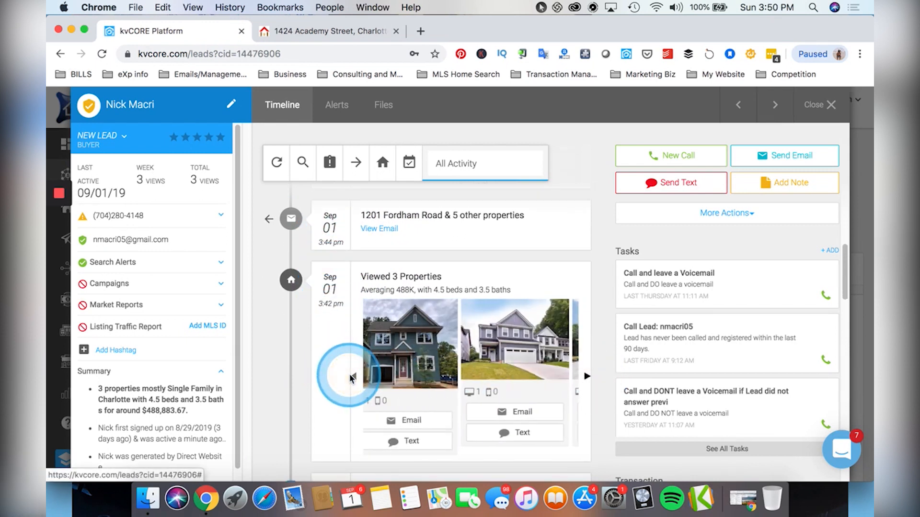
scroll(347, 378, up, 10)
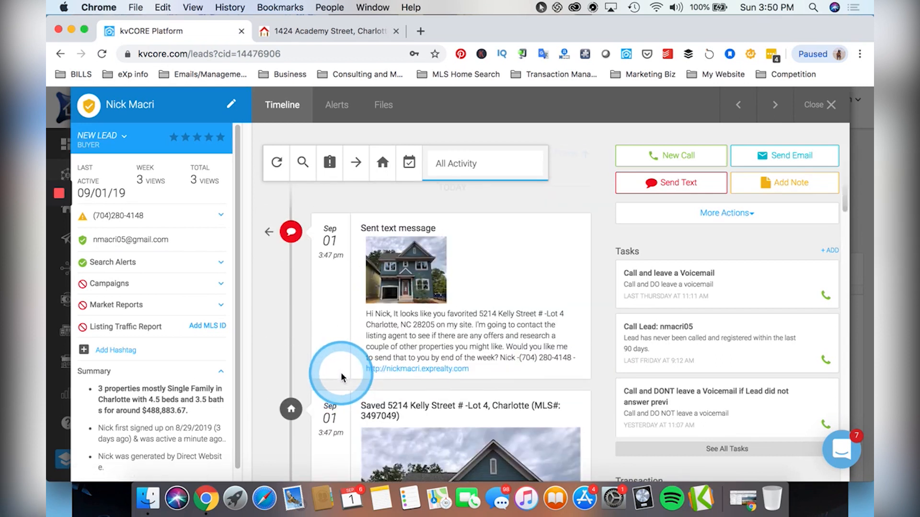
scroll(336, 374, up, 3)
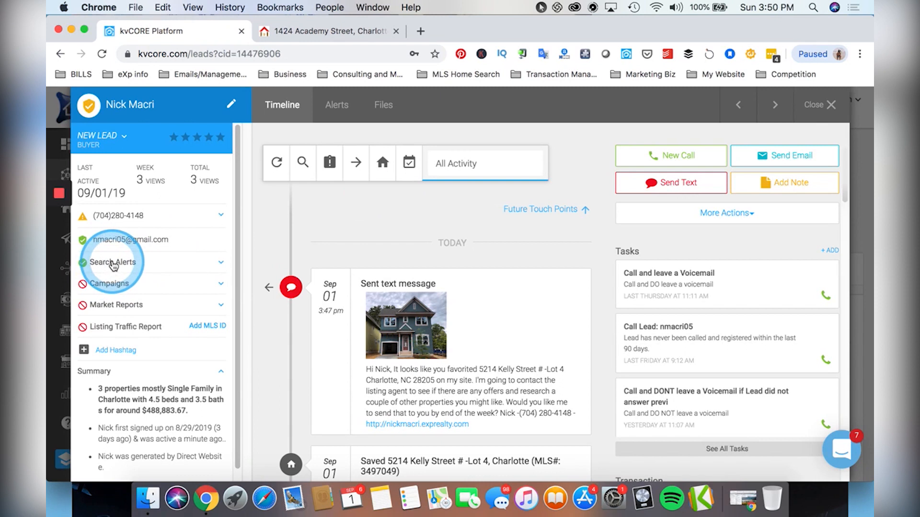
Add a market report for zip 28211, NC and set it to send every 7 days.
click(114, 307)
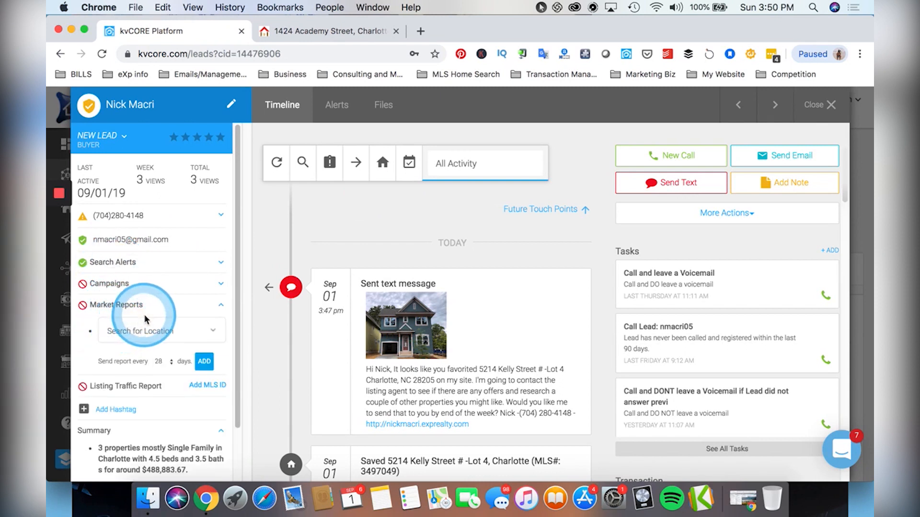
scroll(130, 323, down, 3)
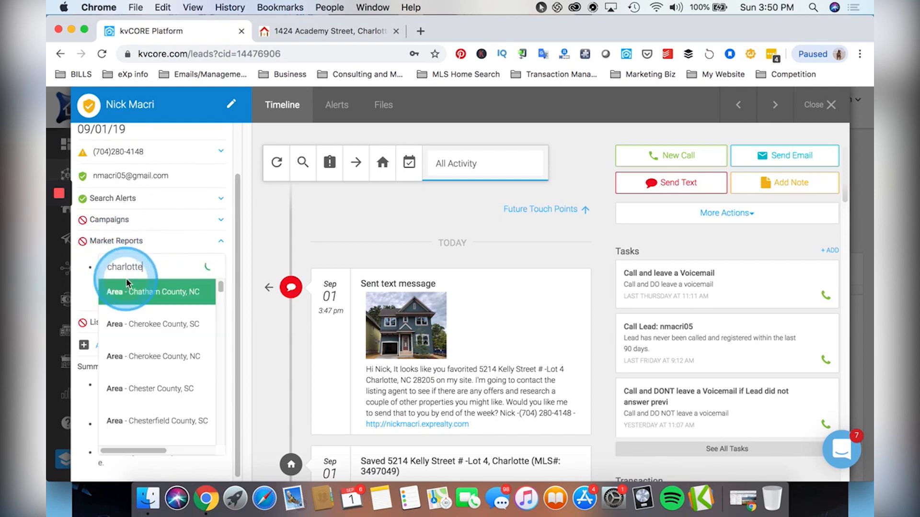
drag(144, 267, 80, 267)
text(28211)
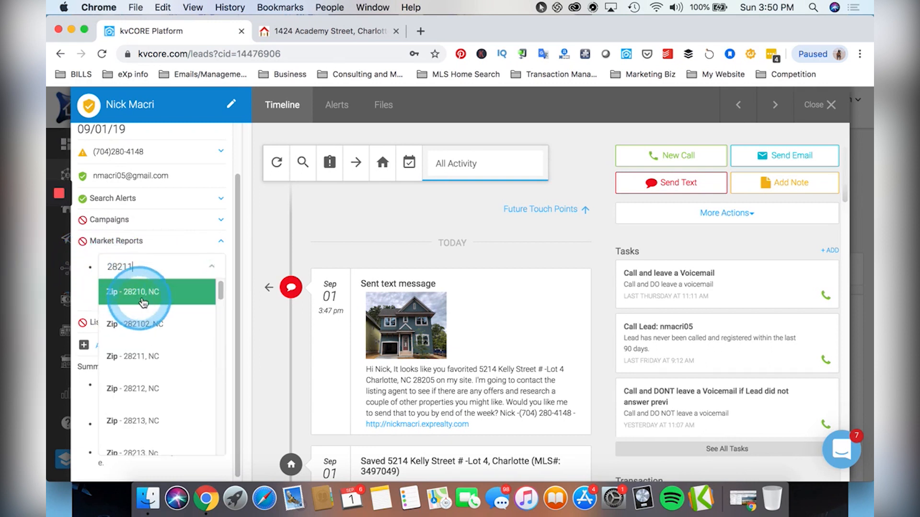
click(154, 354)
click(205, 299)
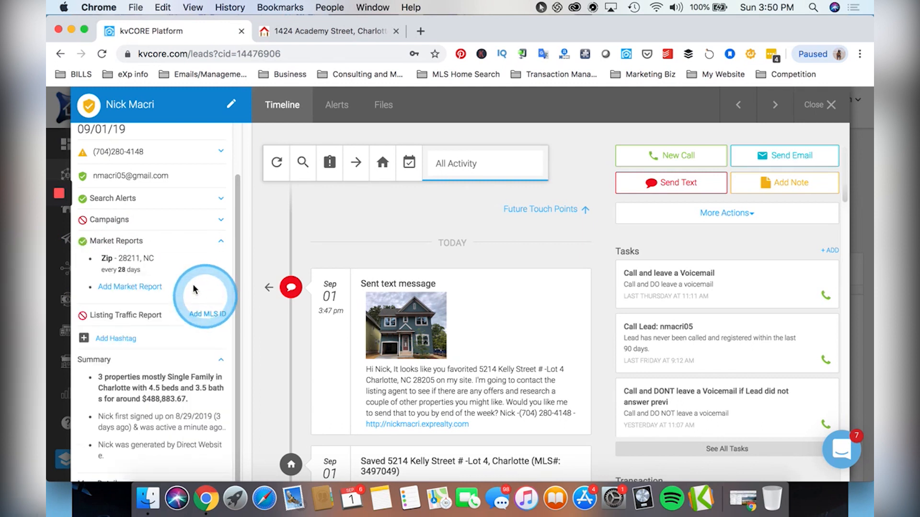
click(125, 263)
click(161, 294)
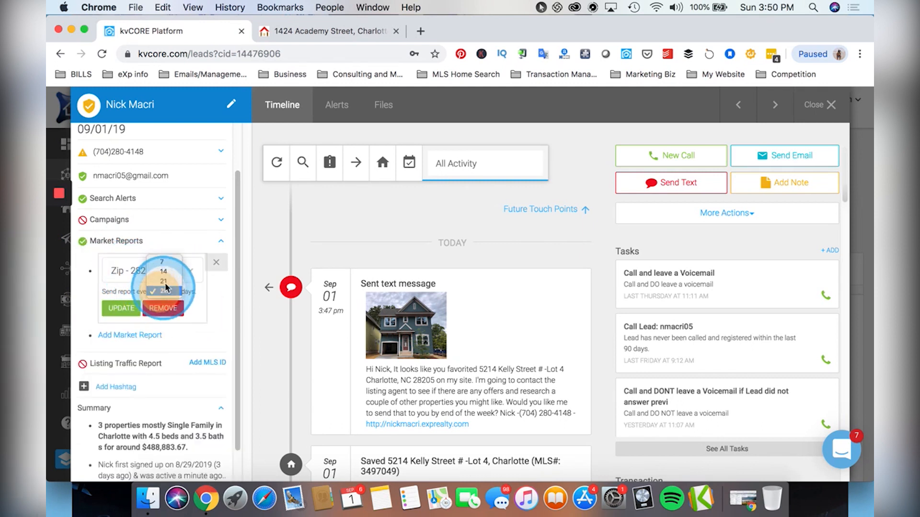
click(164, 264)
click(129, 307)
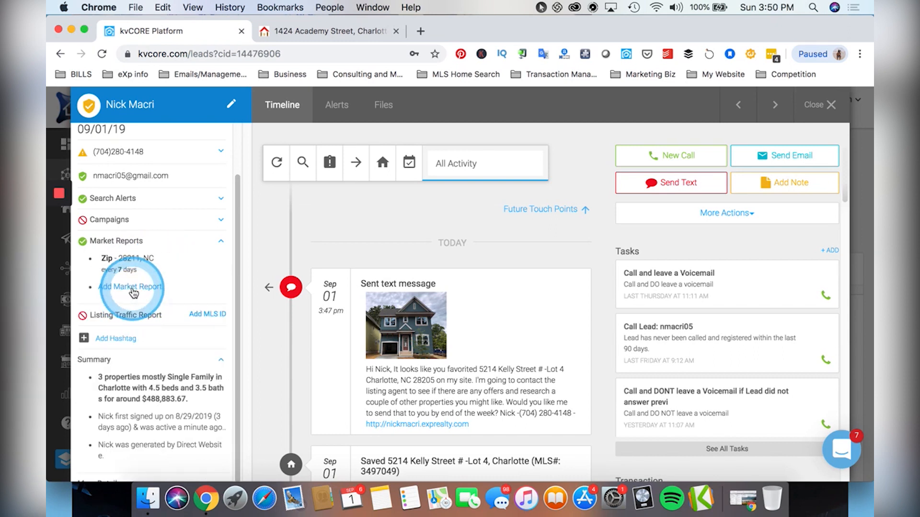
click(128, 288)
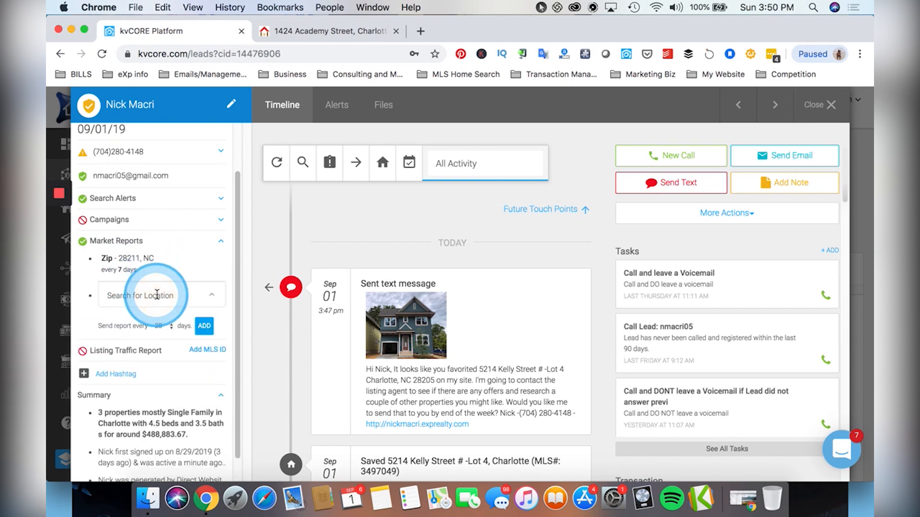
text(28212)
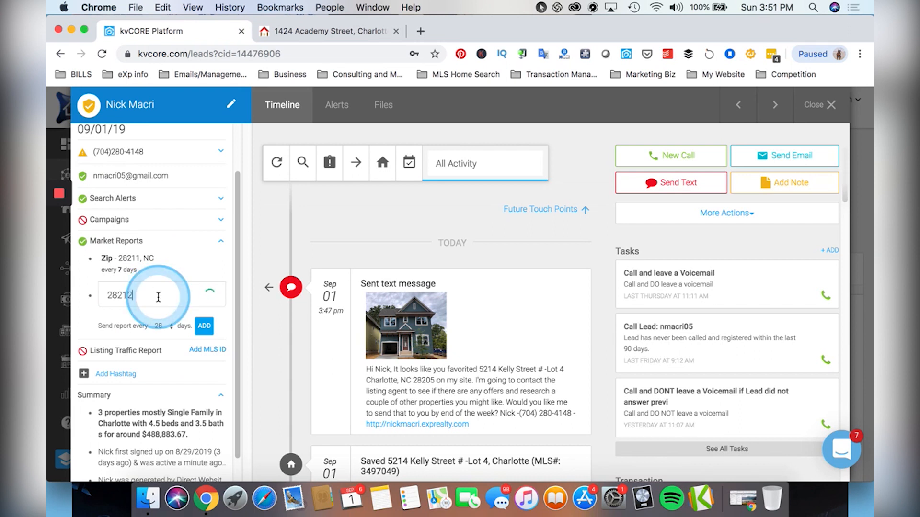
click(158, 299)
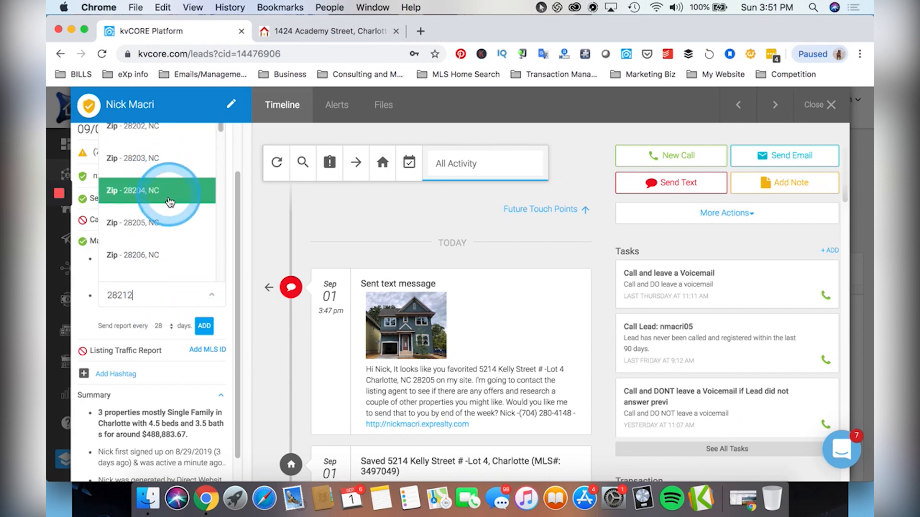
scroll(167, 199, down, 5)
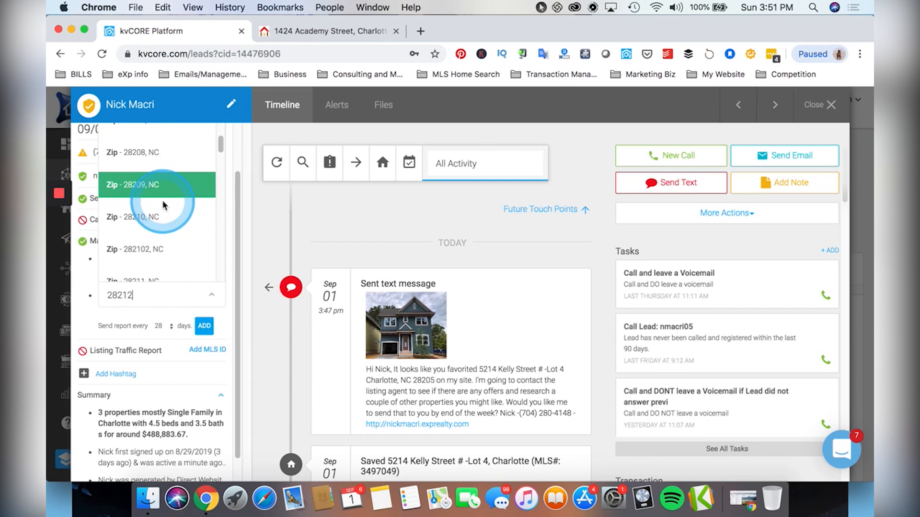
scroll(161, 204, down, 2)
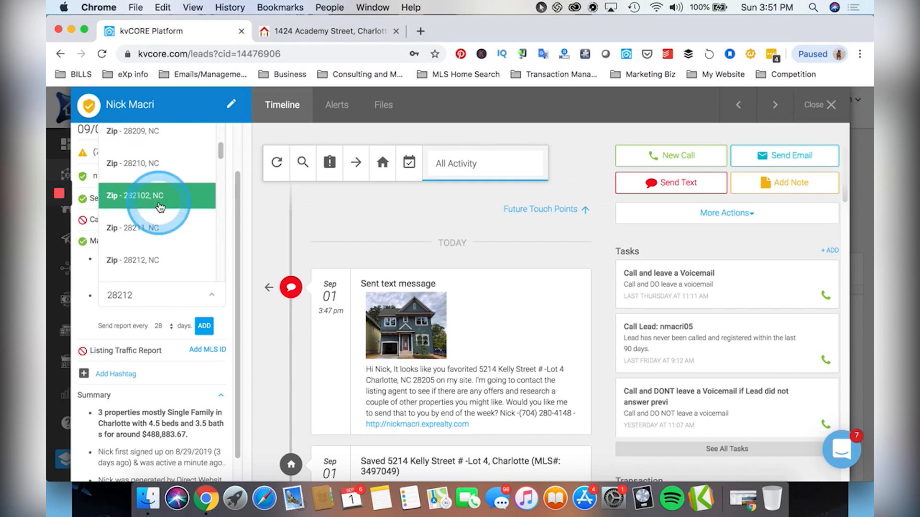
click(158, 261)
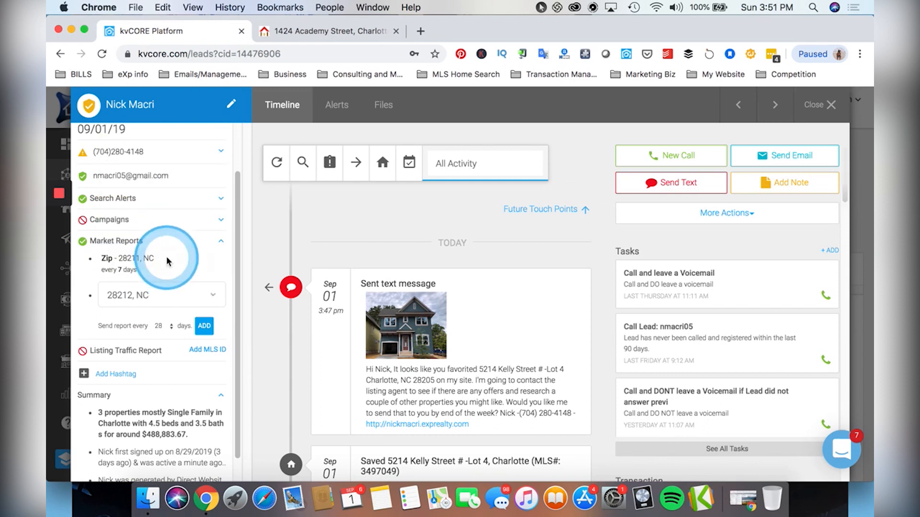
click(165, 323)
click(162, 297)
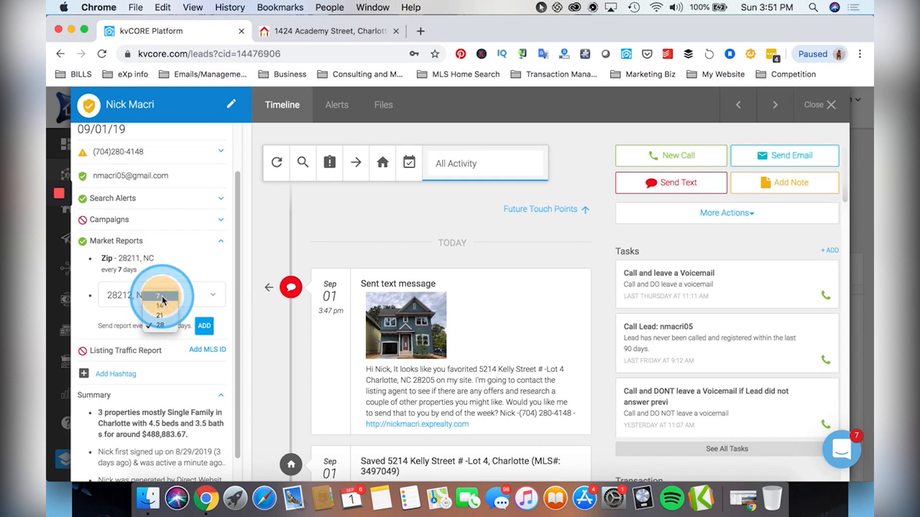
click(205, 328)
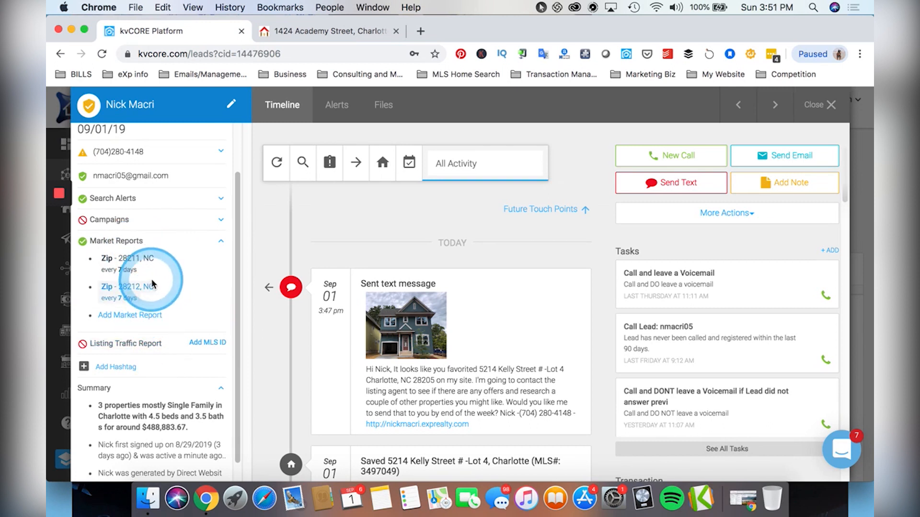
click(308, 31)
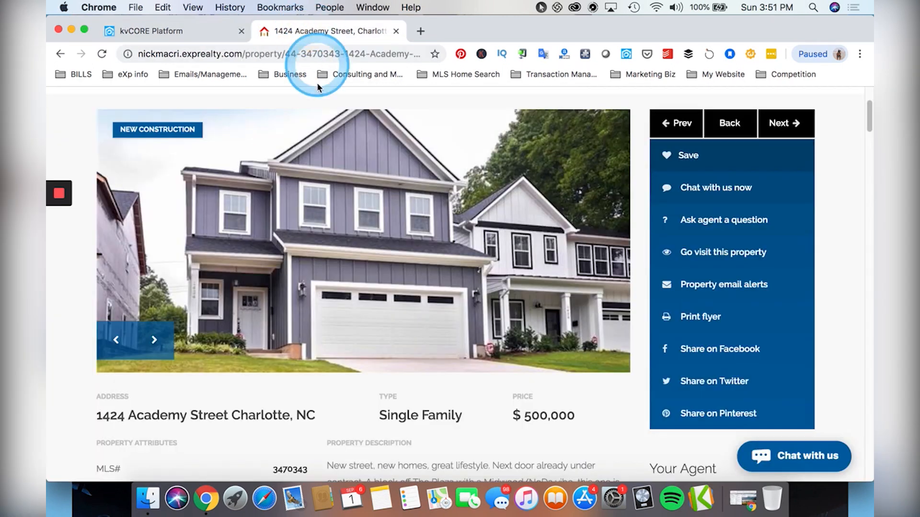
Go to the website's Search page and open the Free Market Report.
scroll(285, 240, up, 3)
click(113, 210)
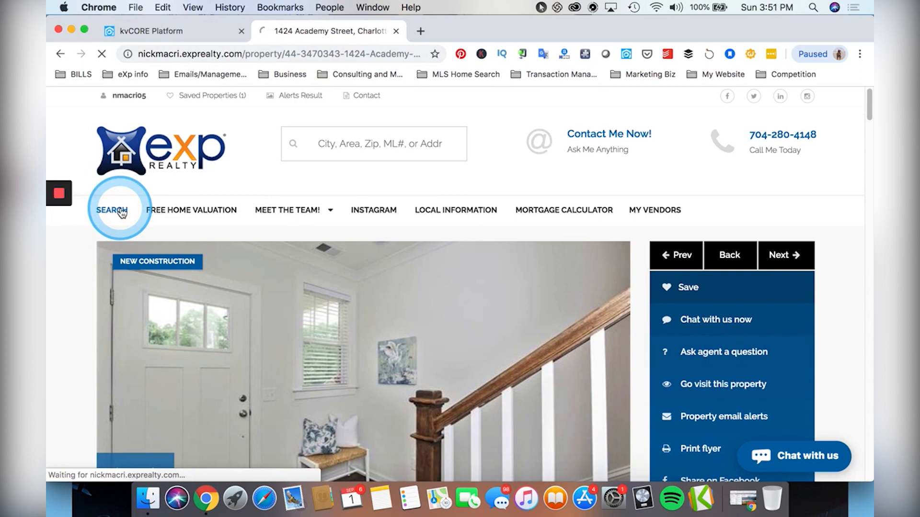
scroll(283, 326, down, 2)
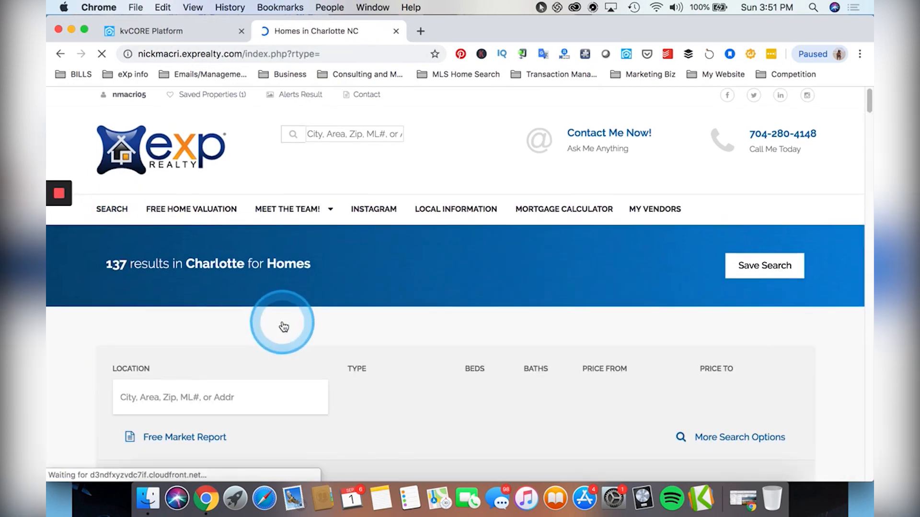
scroll(203, 362, down, 1)
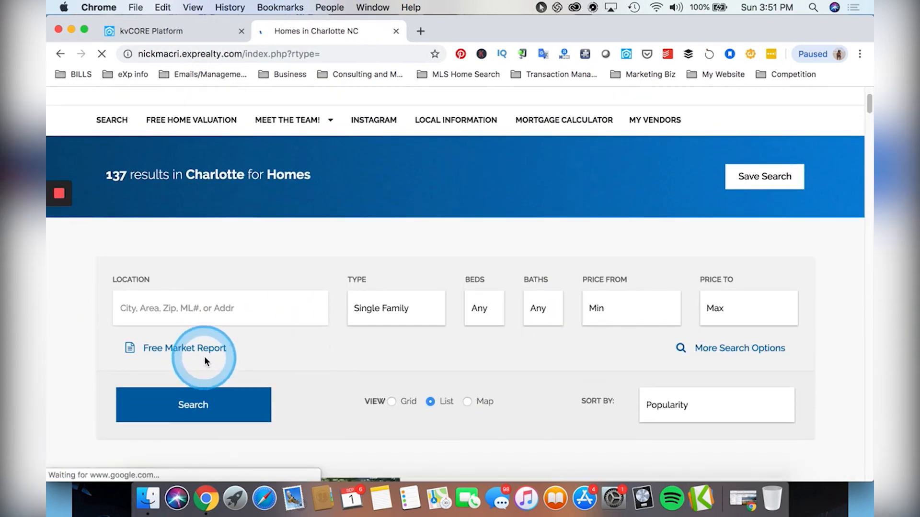
click(159, 351)
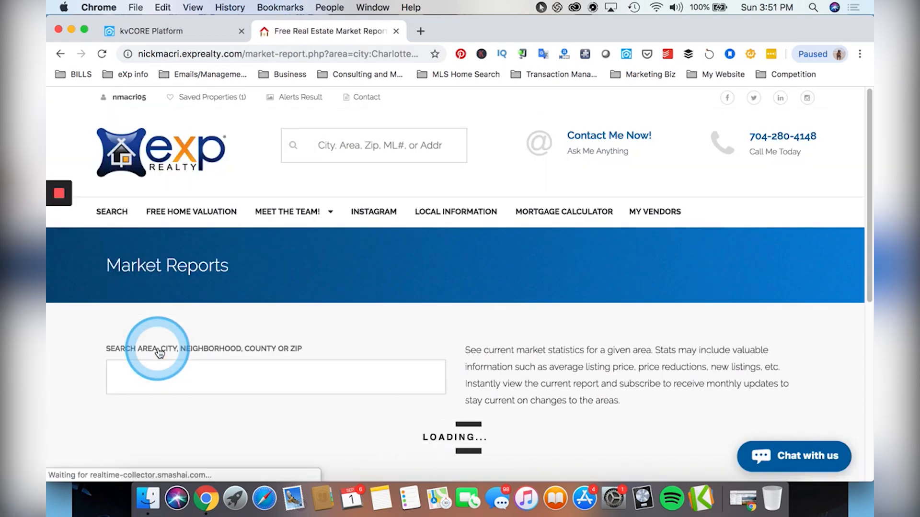
Scroll through the Charlotte, NC market report's data and listings.
scroll(220, 356, down, 2)
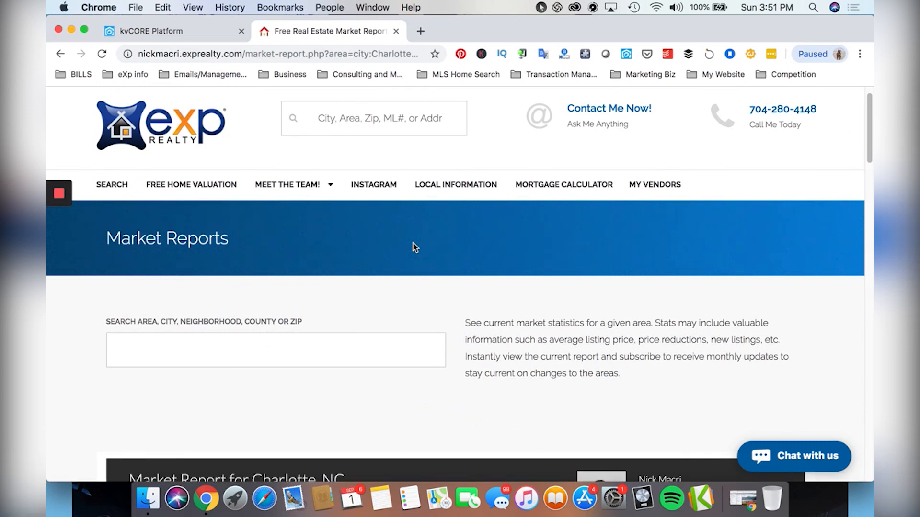
scroll(413, 243, down, 5)
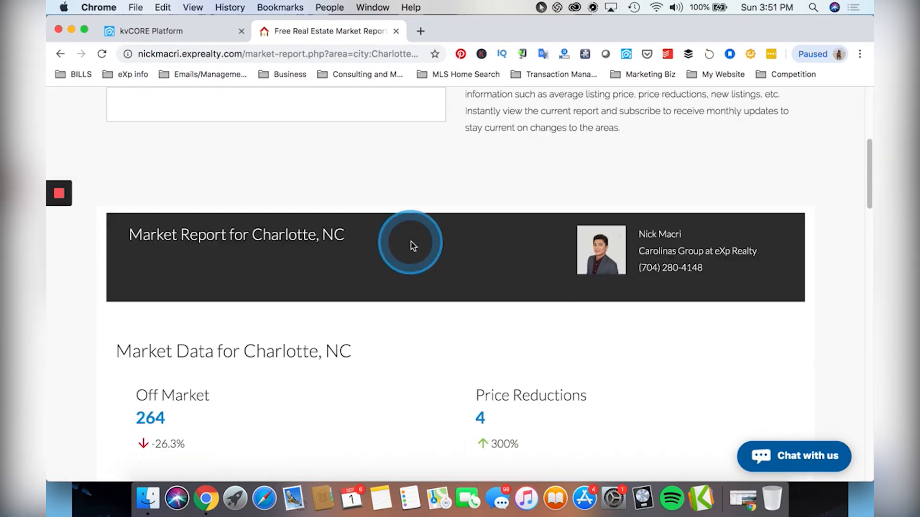
scroll(447, 308, down, 5)
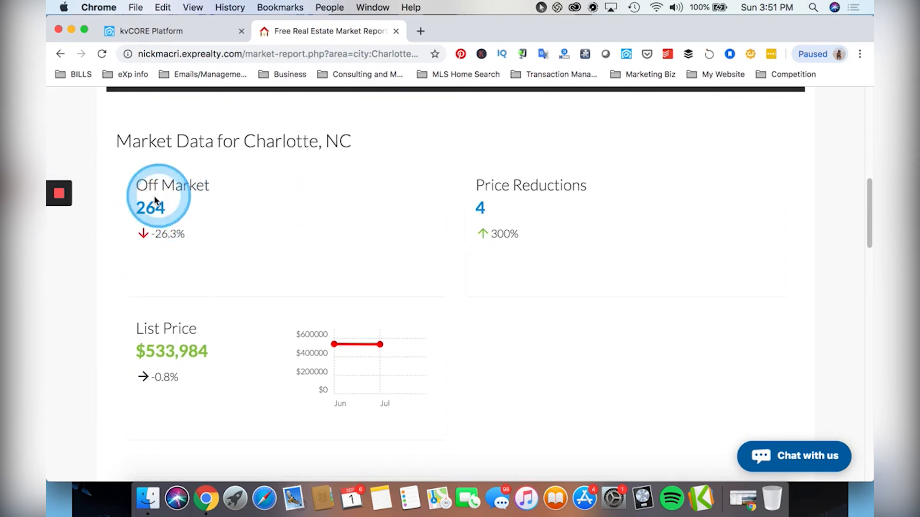
scroll(268, 218, down, 3)
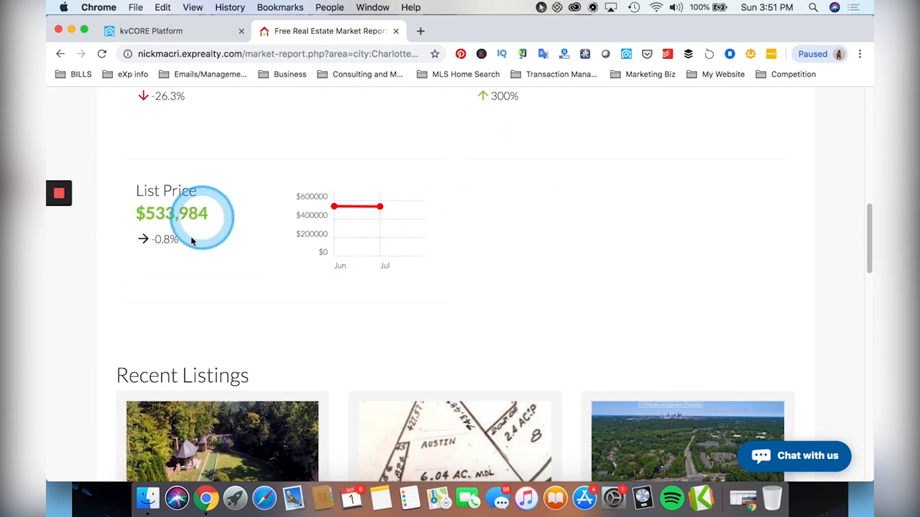
scroll(245, 245, down, 4)
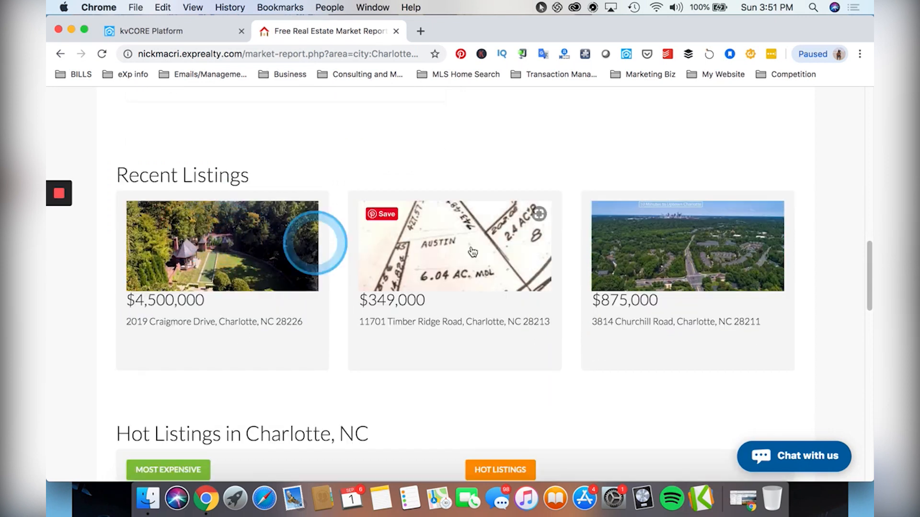
scroll(406, 278, down, 7)
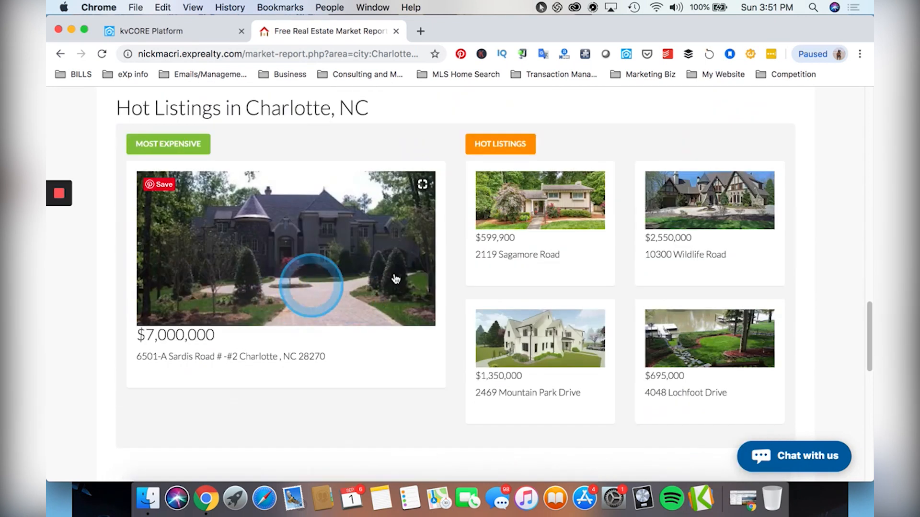
scroll(530, 286, down, 6)
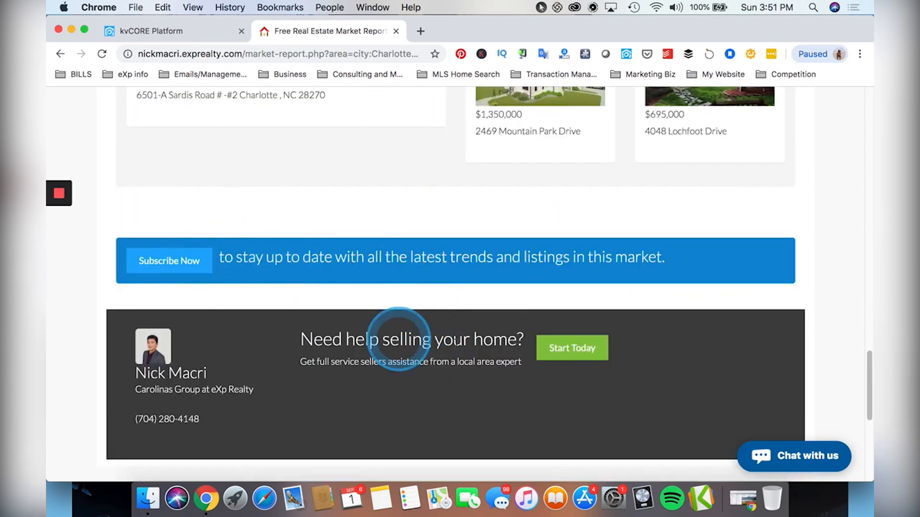
scroll(350, 359, up, 13)
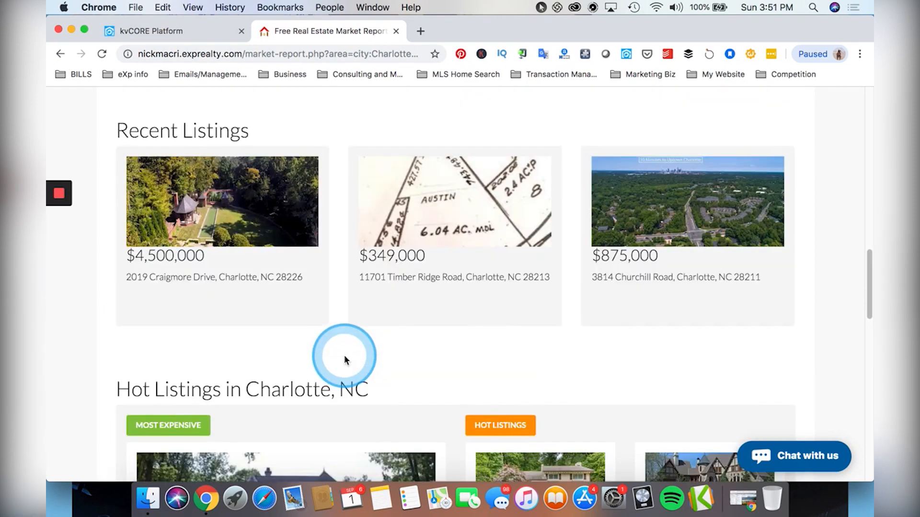
scroll(433, 342, up, 8)
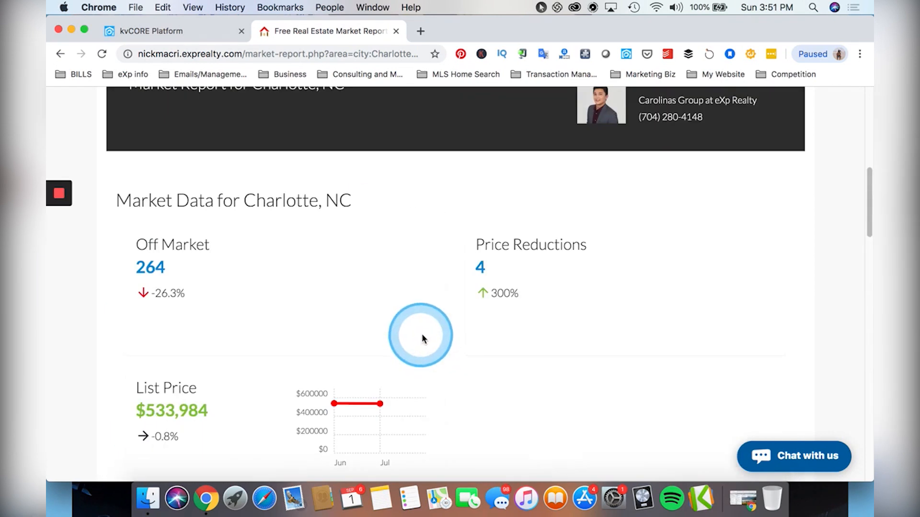
scroll(453, 303, down, 1)
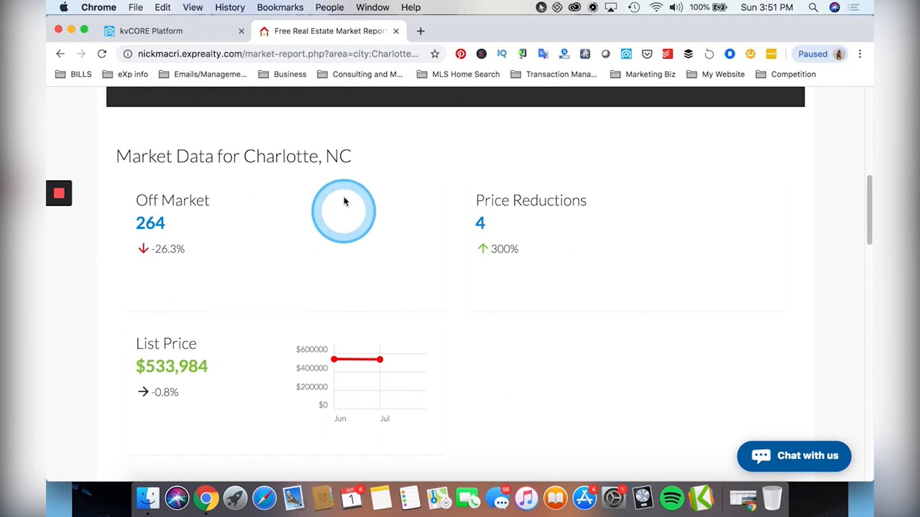
scroll(335, 243, up, 3)
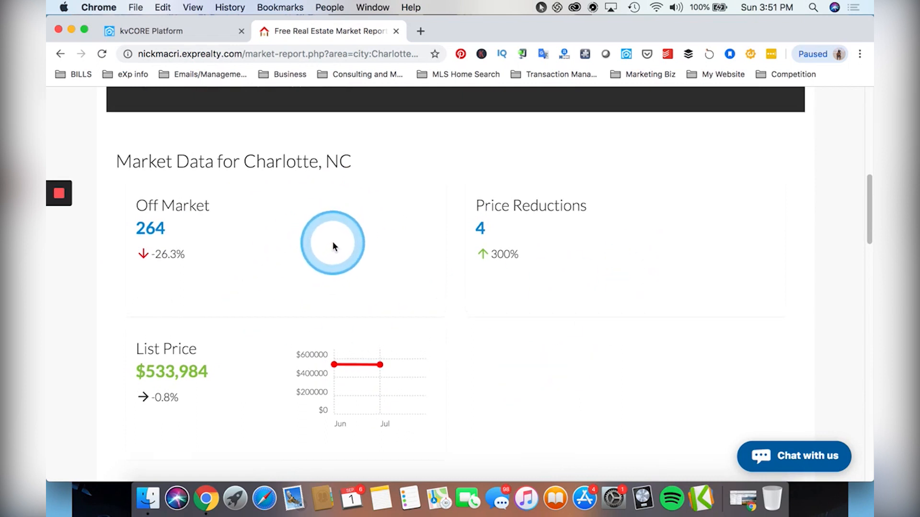
scroll(332, 242, up, 5)
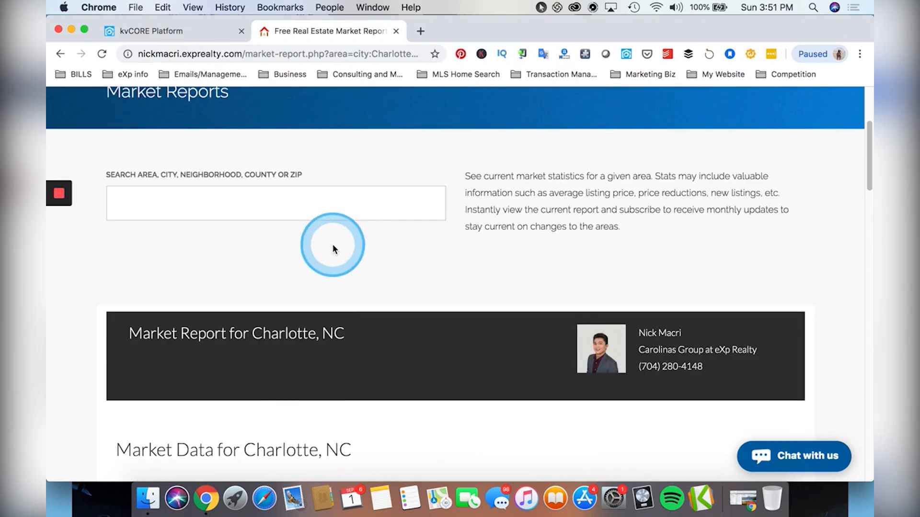
scroll(352, 243, up, 1)
scroll(368, 242, down, 1)
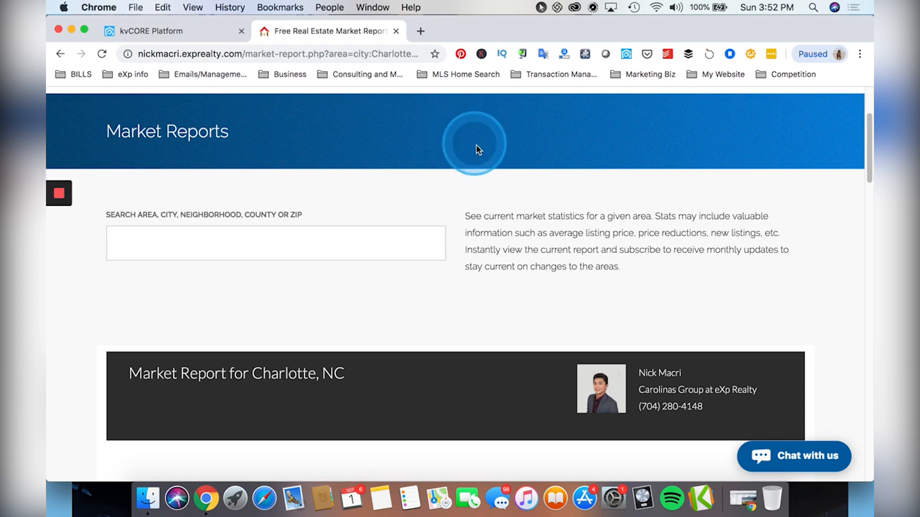
scroll(476, 144, up, 3)
Back on the lead's profile, collapse and re-expand Market Reports to show zips 28211 and 28212.
click(145, 30)
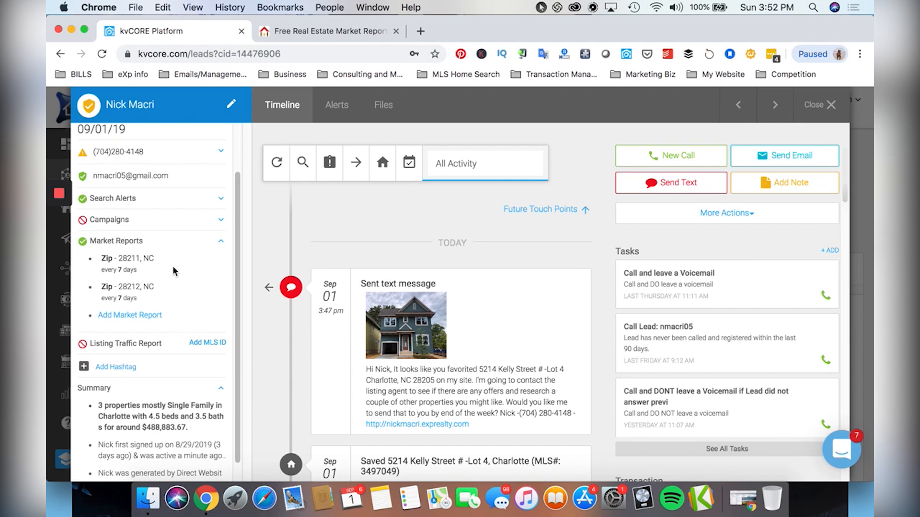
click(210, 242)
click(110, 262)
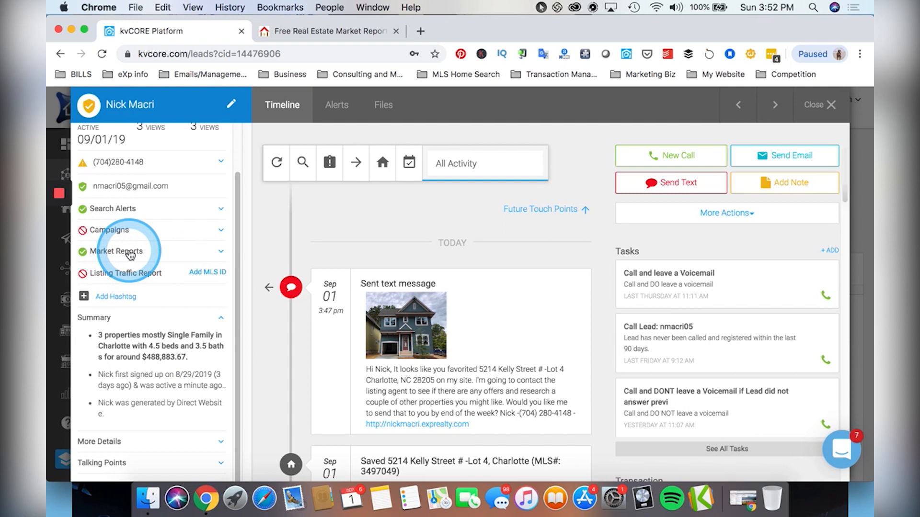
click(130, 253)
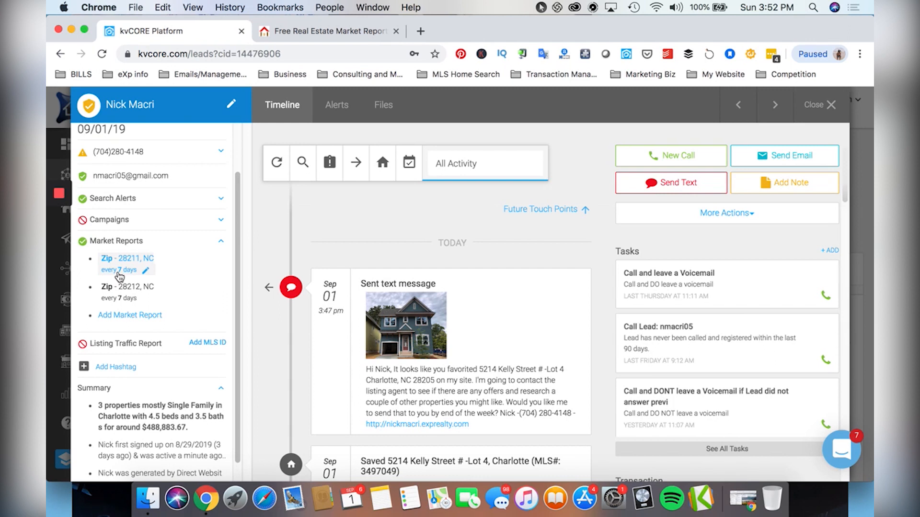
Add MLS ID 3508029 for the lead's Listing Traffic Report and save it.
click(119, 343)
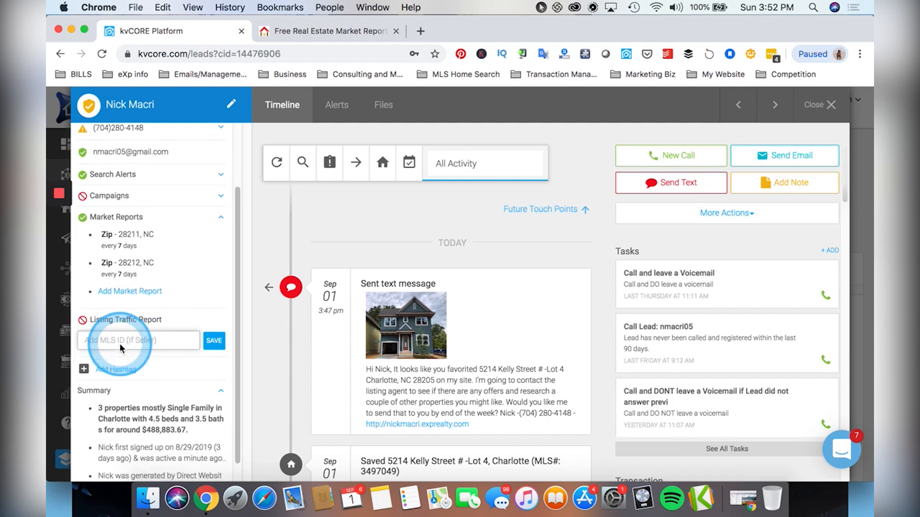
scroll(119, 343, down, 3)
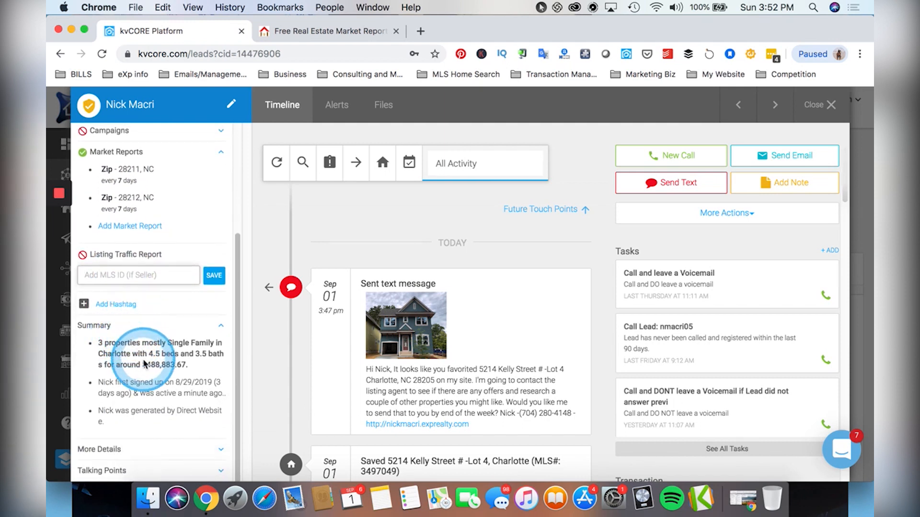
text(3508029)
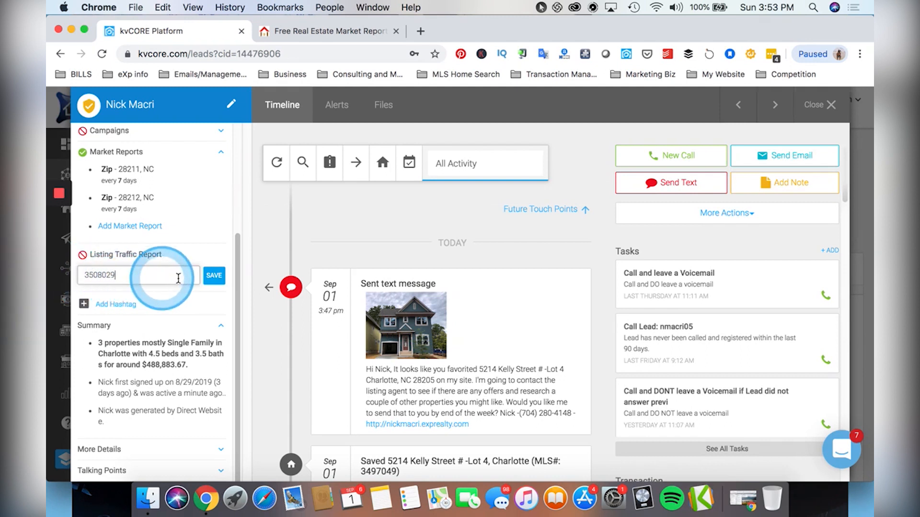
click(214, 275)
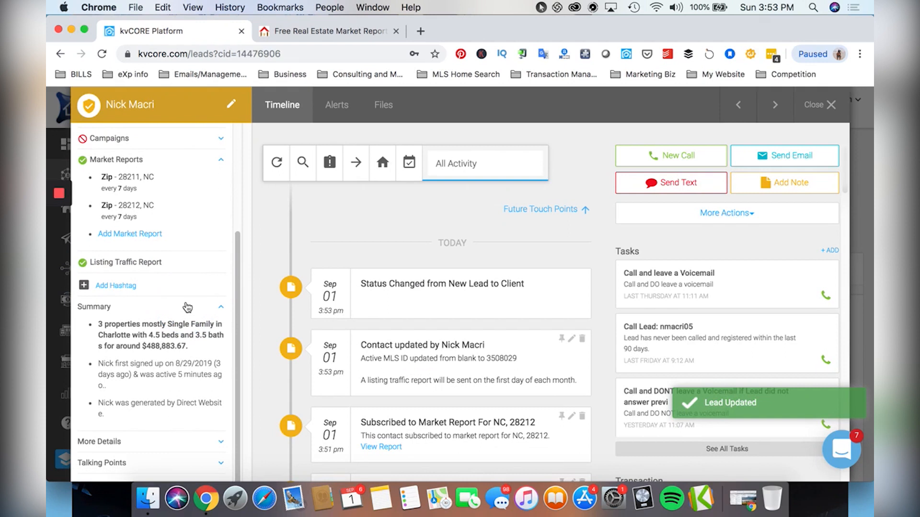
scroll(376, 378, down, 2)
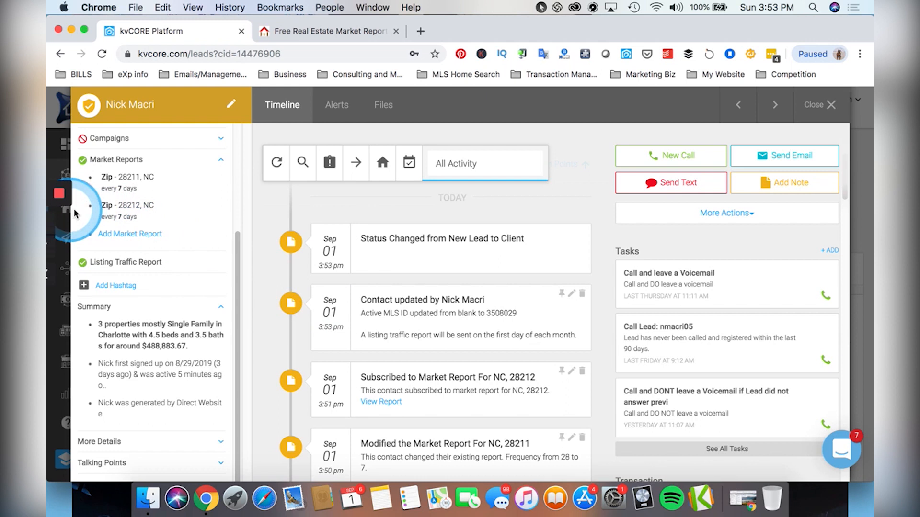
Close the lead panel with its X and switch to Smart CRM in the sidebar.
click(830, 105)
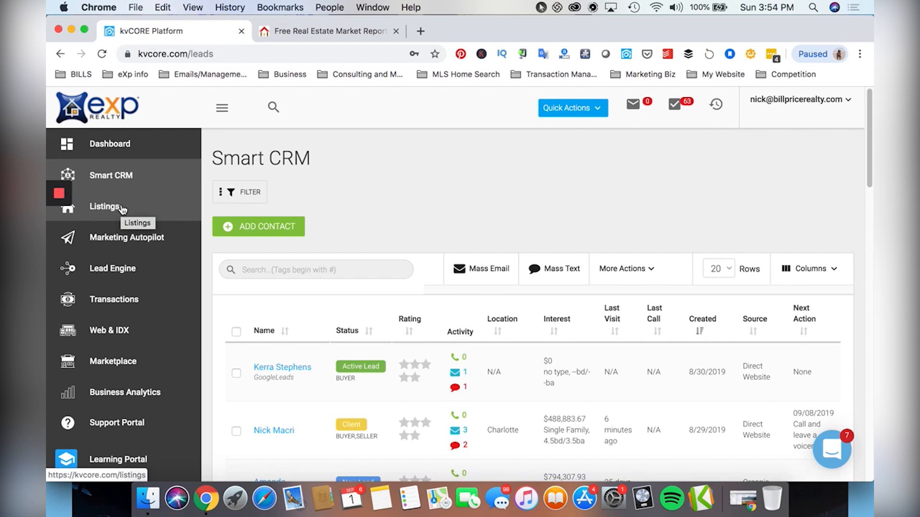
click(134, 174)
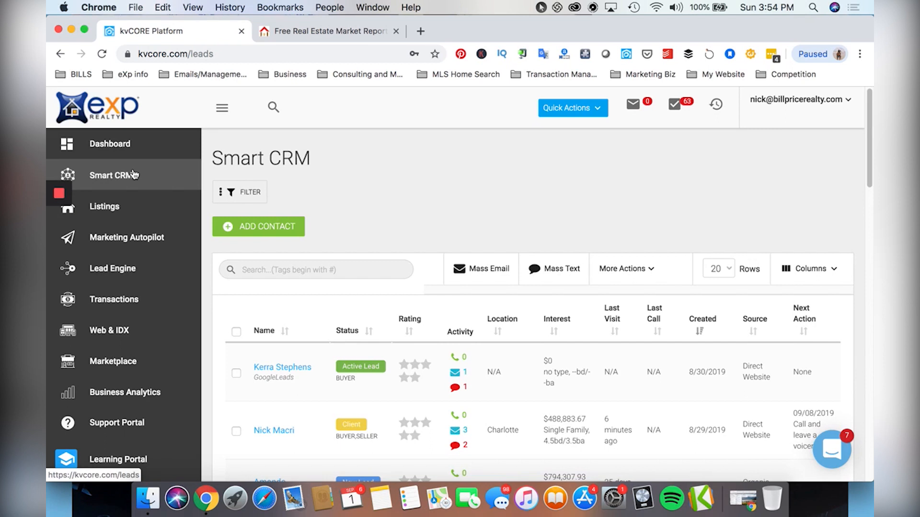
Reopen the Client lead's profile and bring up Alert 1's settings on the Alerts tab.
click(275, 426)
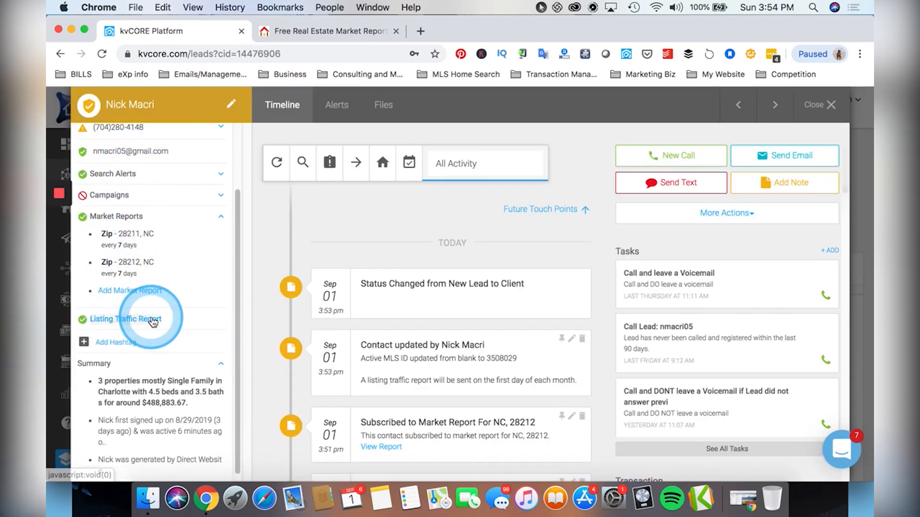
click(179, 221)
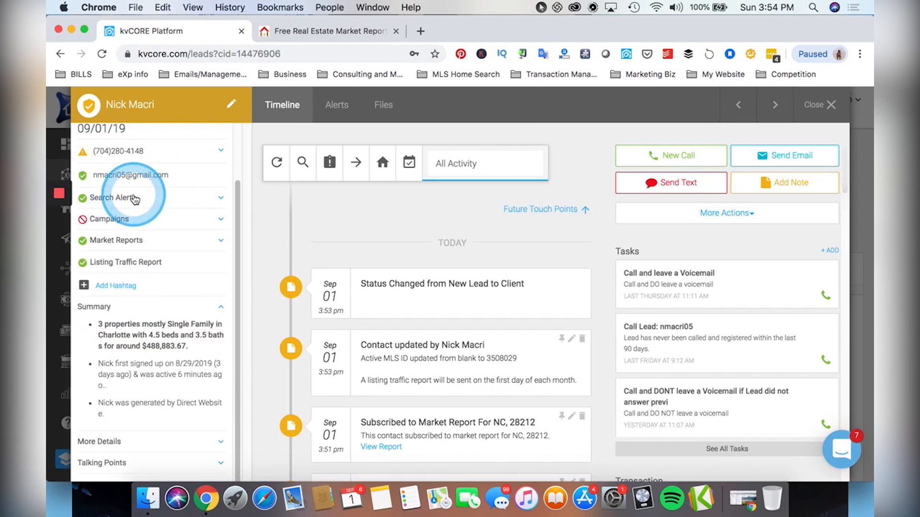
click(350, 107)
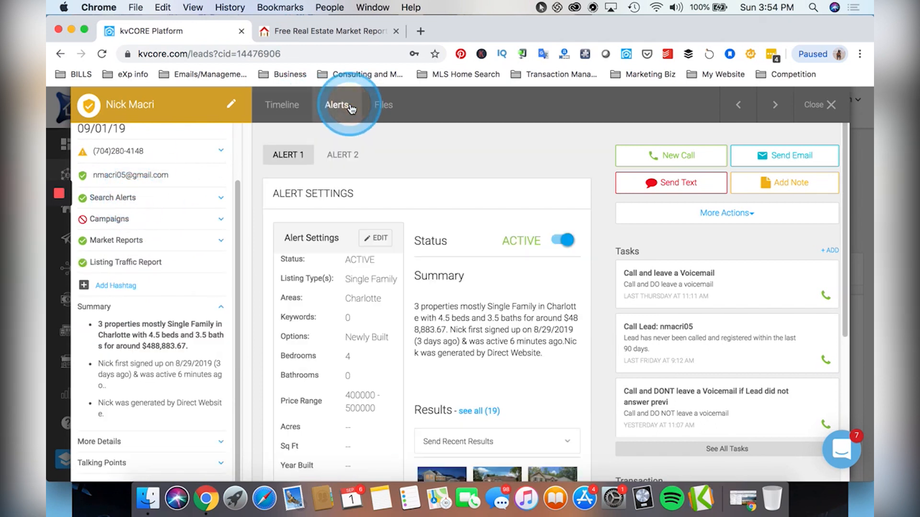
click(376, 239)
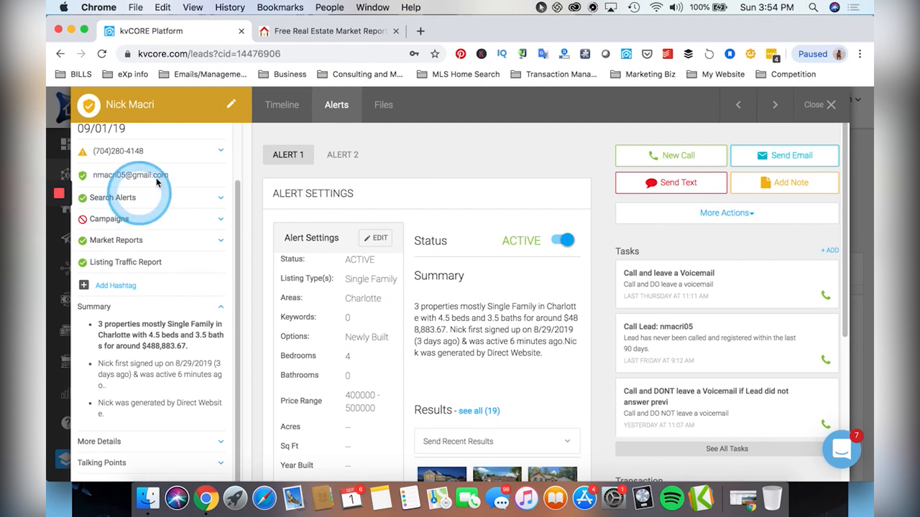
click(300, 32)
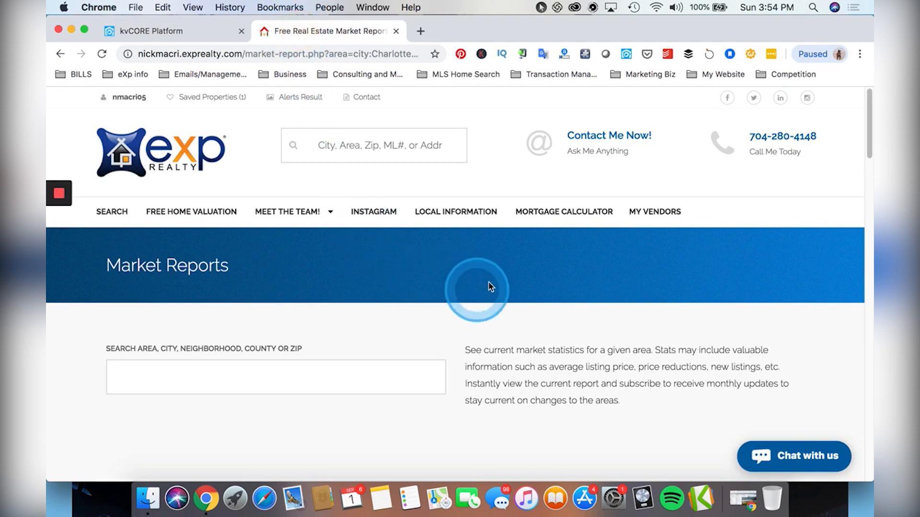
scroll(375, 280, down, 15)
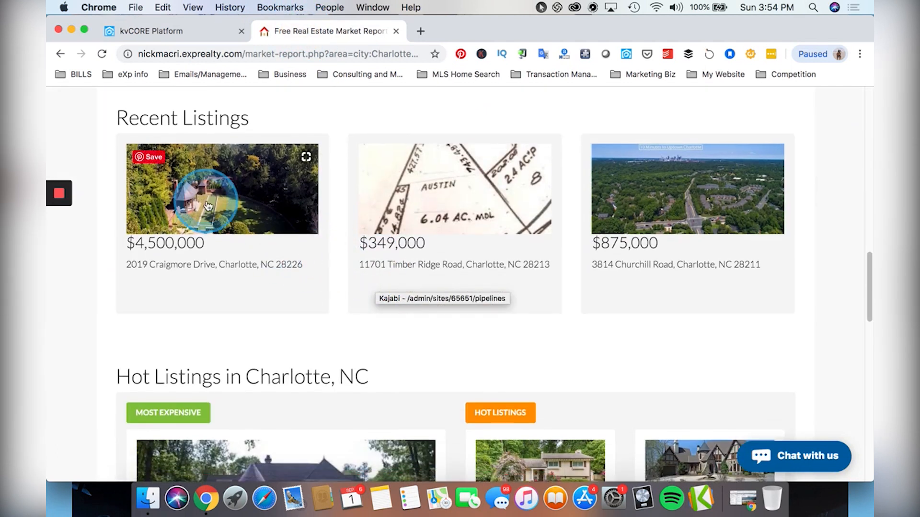
click(209, 194)
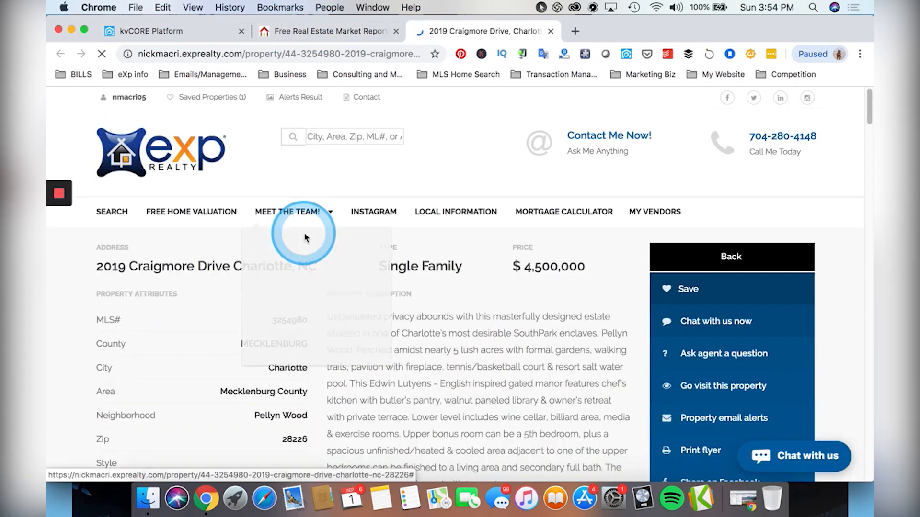
scroll(515, 306, down, 5)
scroll(514, 309, down, 15)
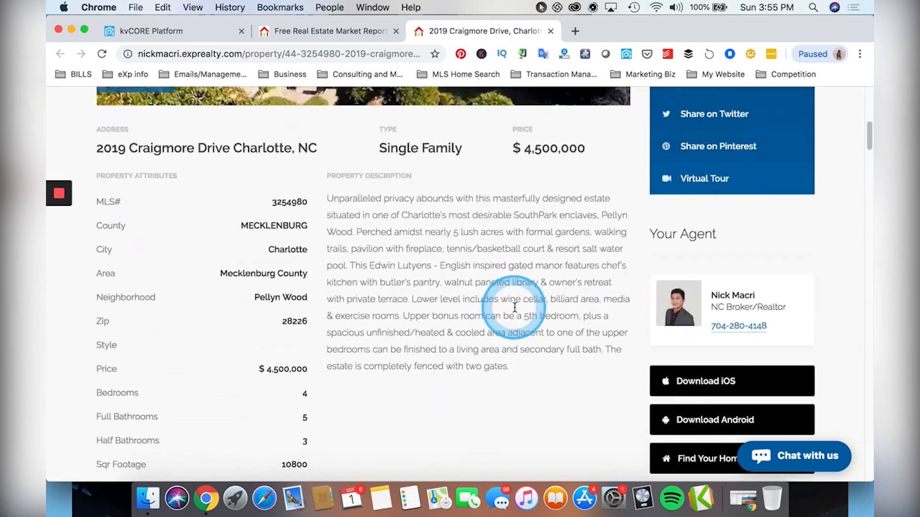
scroll(511, 304, down, 15)
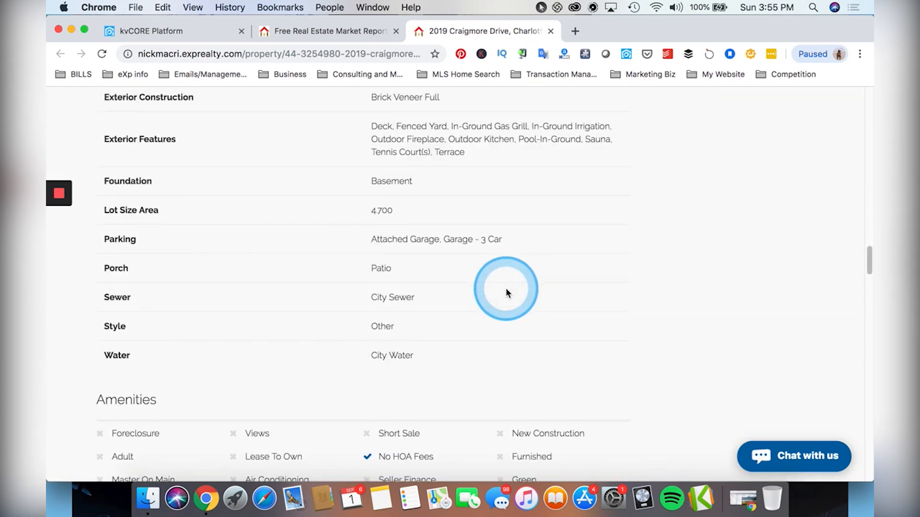
scroll(501, 272, down, 10)
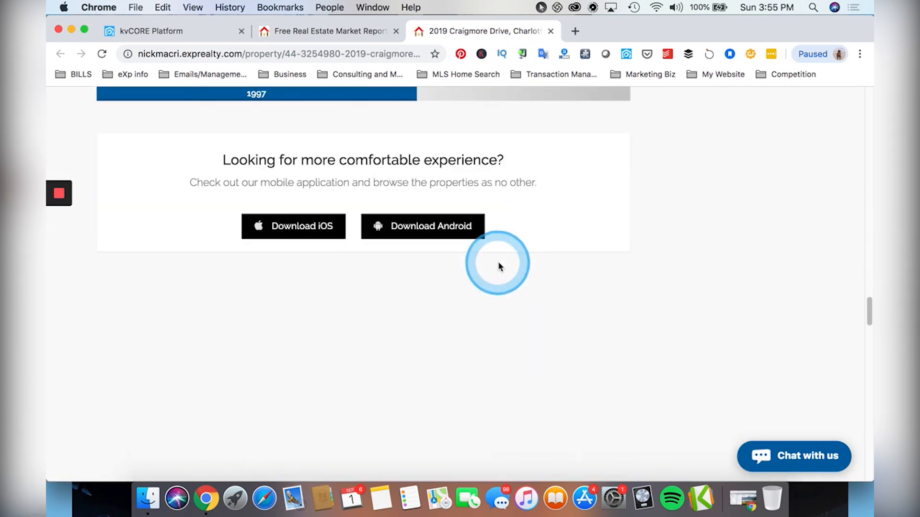
scroll(828, 281, down, 3)
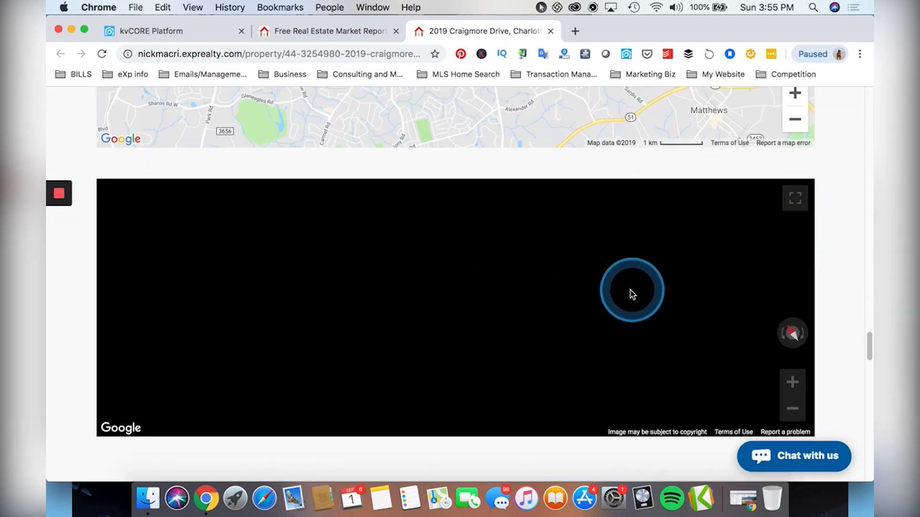
scroll(821, 265, down, 15)
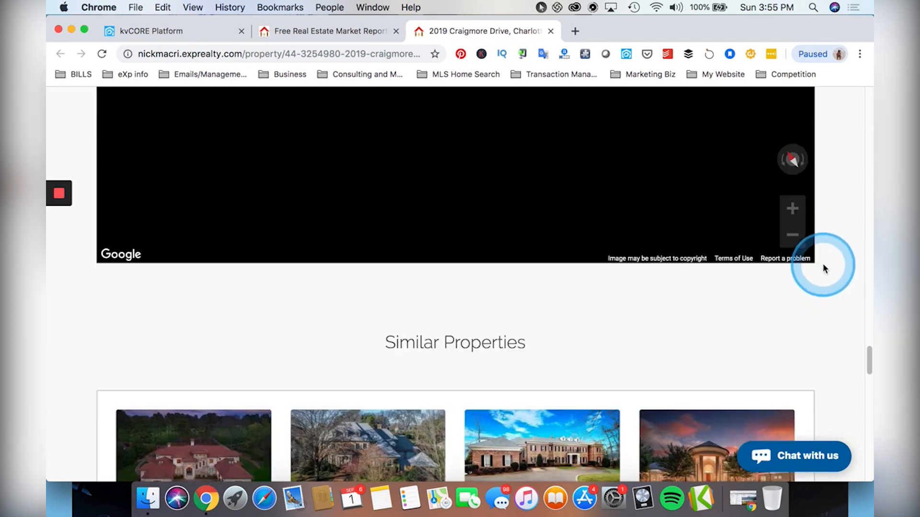
scroll(539, 222, up, 10)
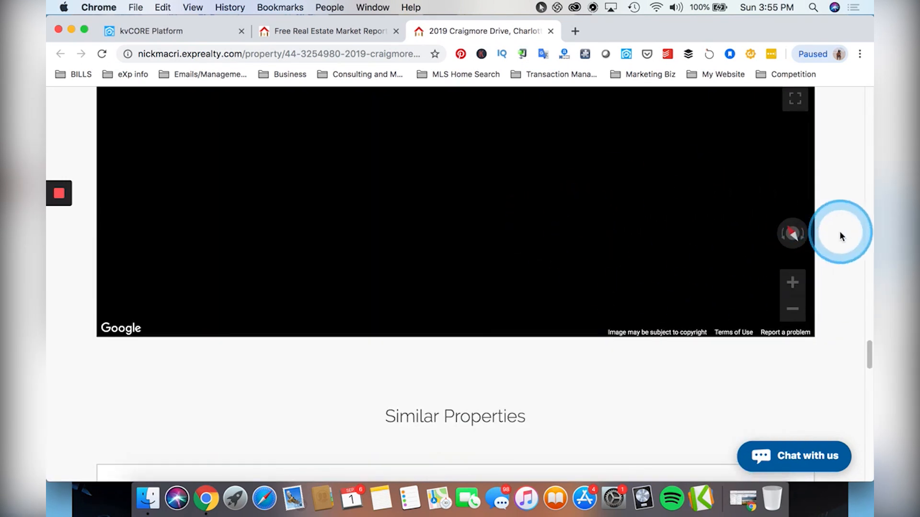
scroll(833, 232, up, 1)
scroll(784, 225, up, 15)
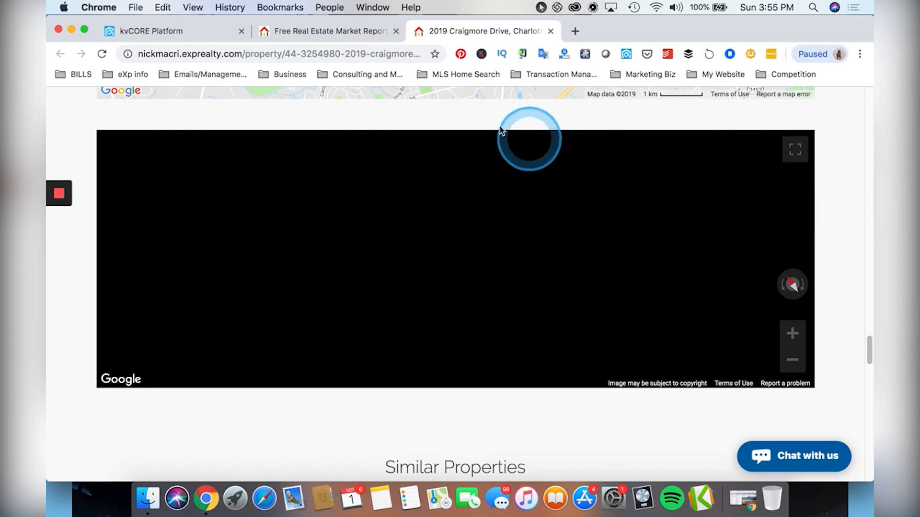
scroll(543, 252, down, 5)
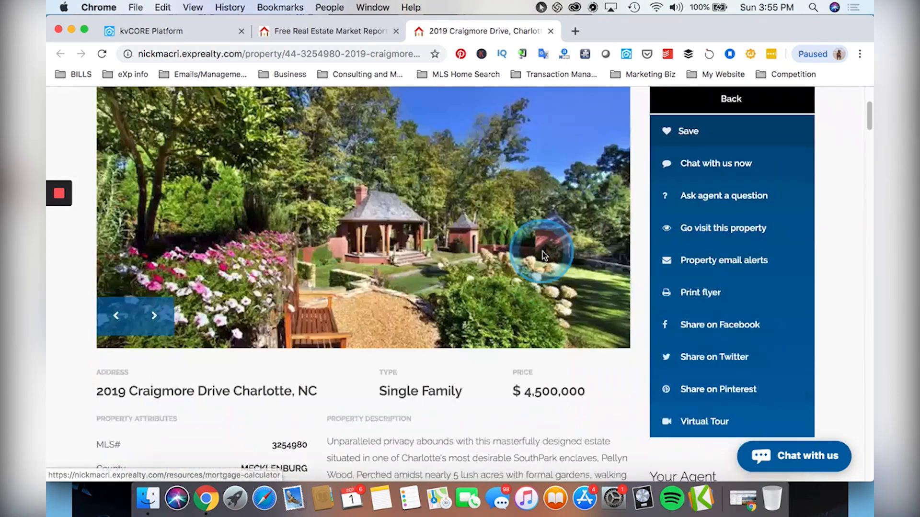
Flip through the listing's photos, returning to the brick mansion shot.
click(110, 310)
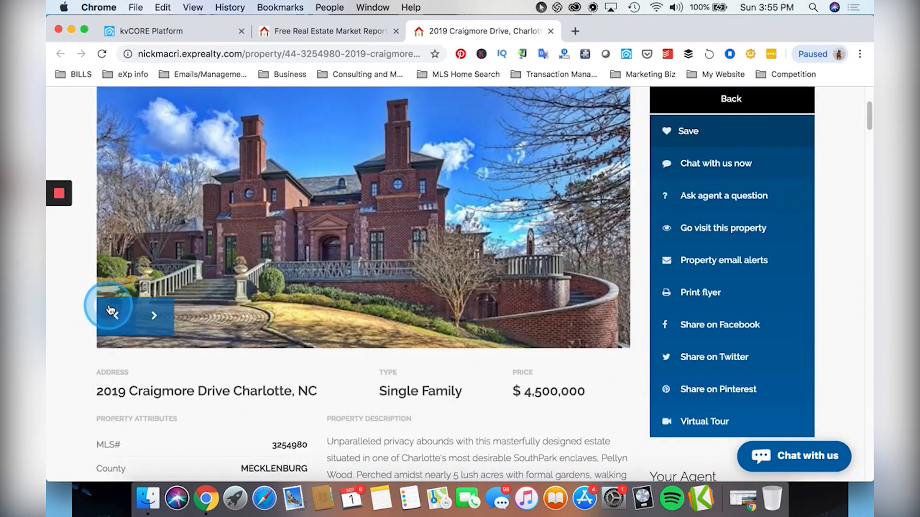
click(110, 310)
click(154, 315)
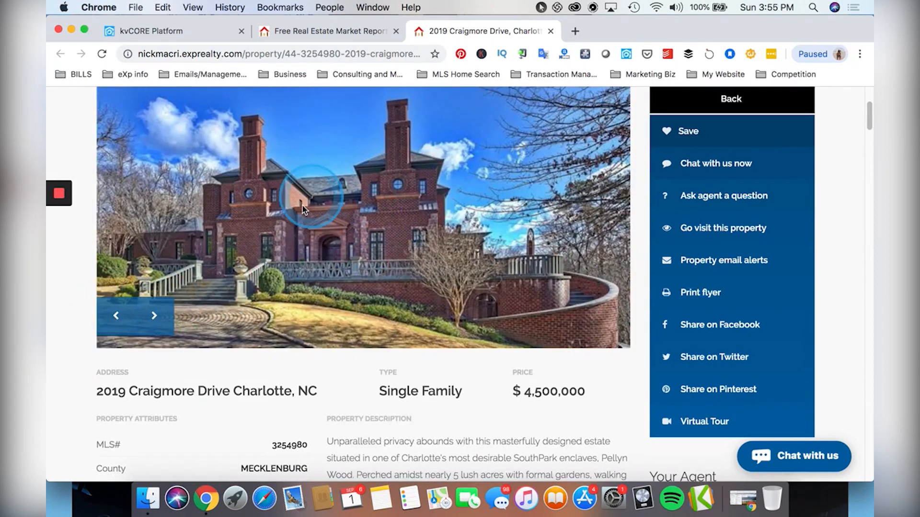
scroll(309, 213, up, 1)
scroll(308, 216, up, 1)
scroll(307, 214, down, 1)
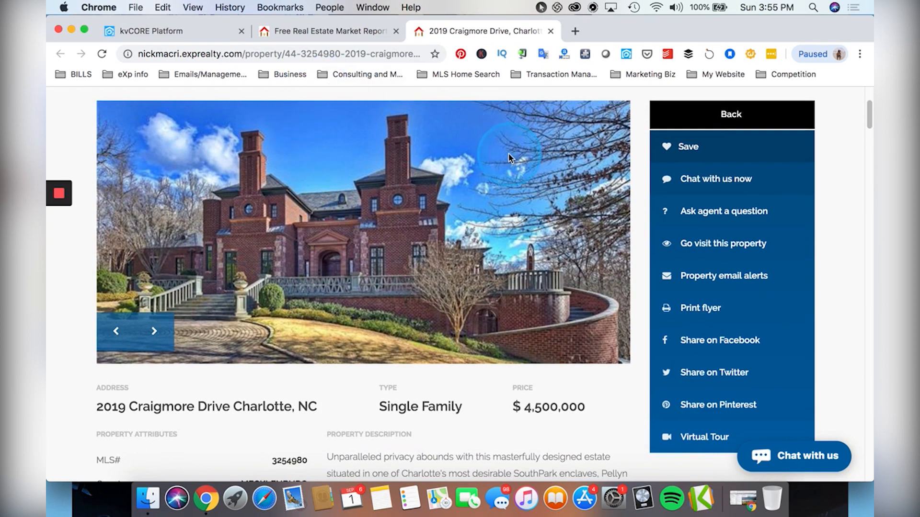
Back in kvCORE, view the lead's Timeline and expand Market Reports showing zips 28211 and 28212.
click(166, 30)
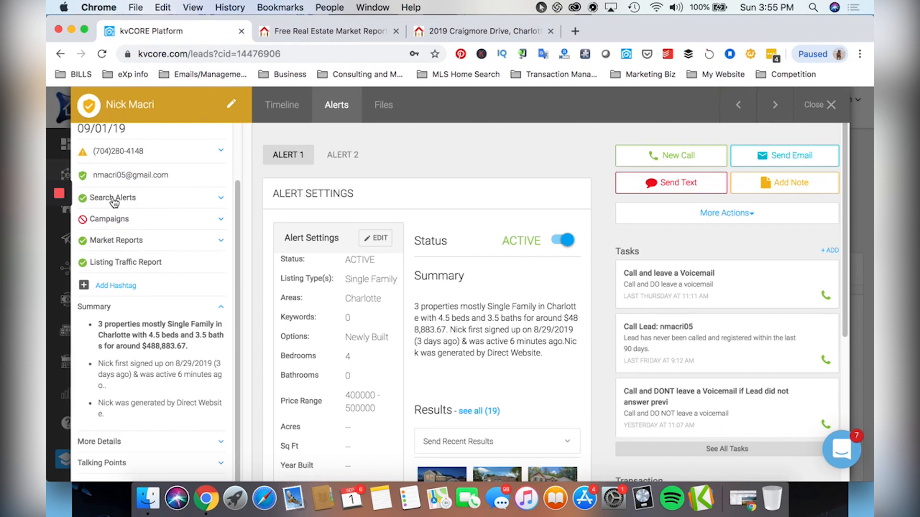
click(285, 105)
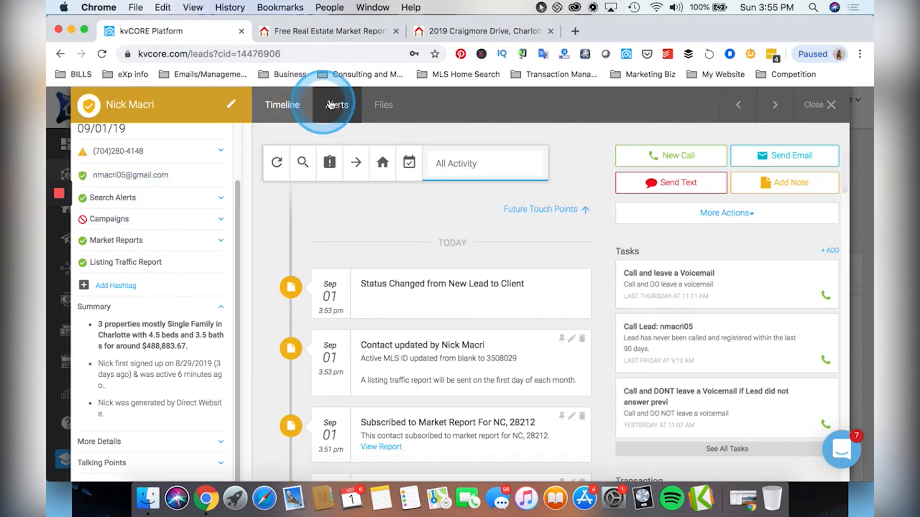
click(118, 240)
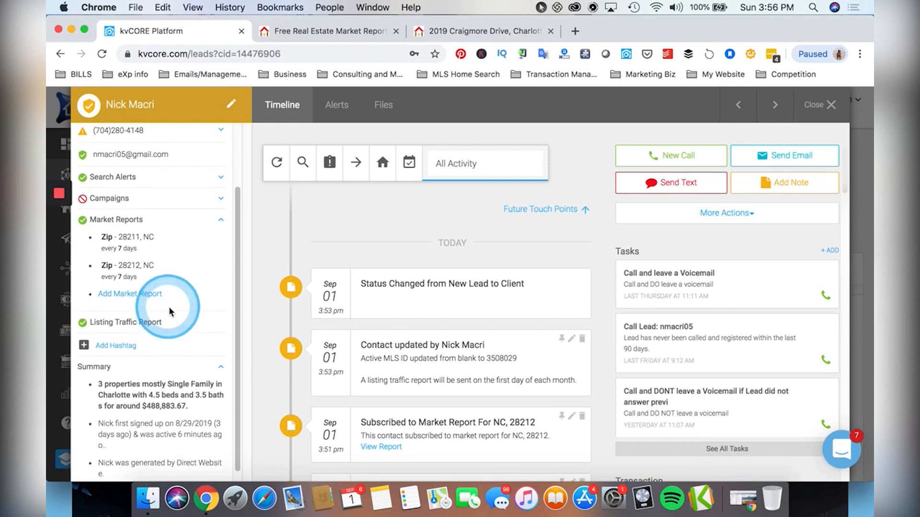
scroll(164, 301, up, 3)
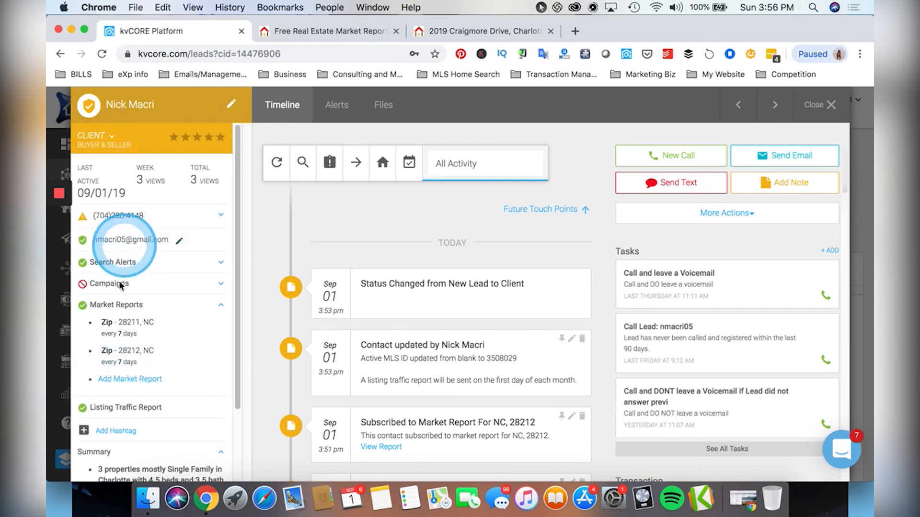